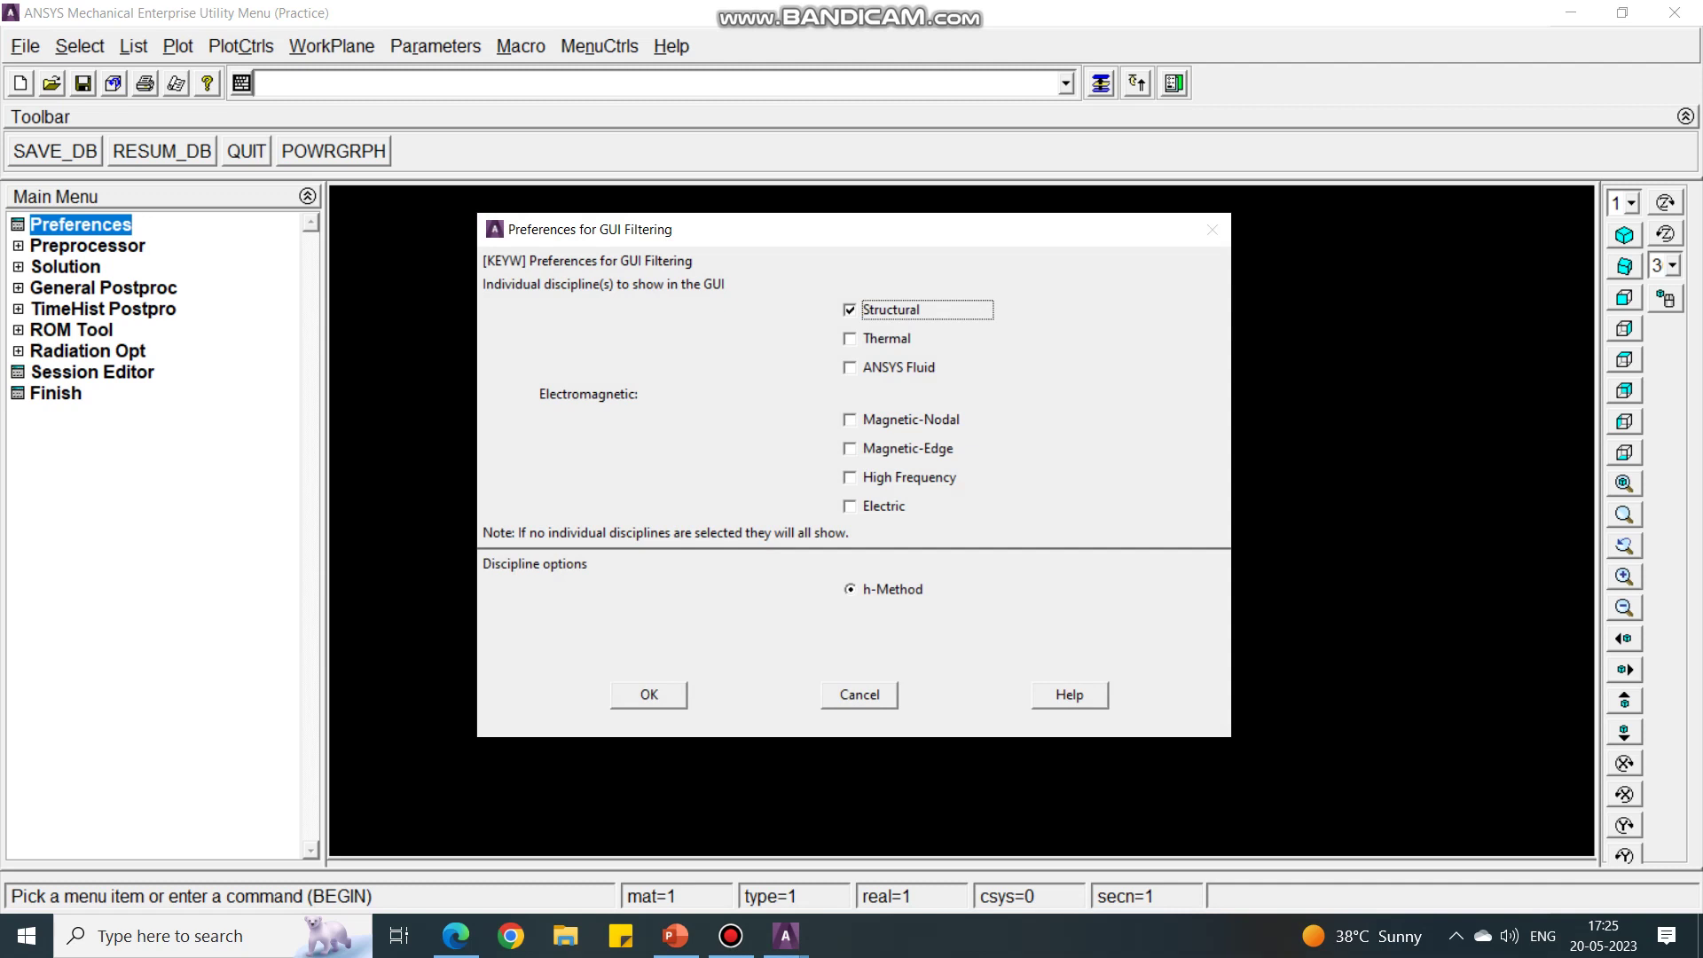
Confirm the Structural discipline filter and add the Link 3D finit stn 180 element type with reference number 1
click(648, 694)
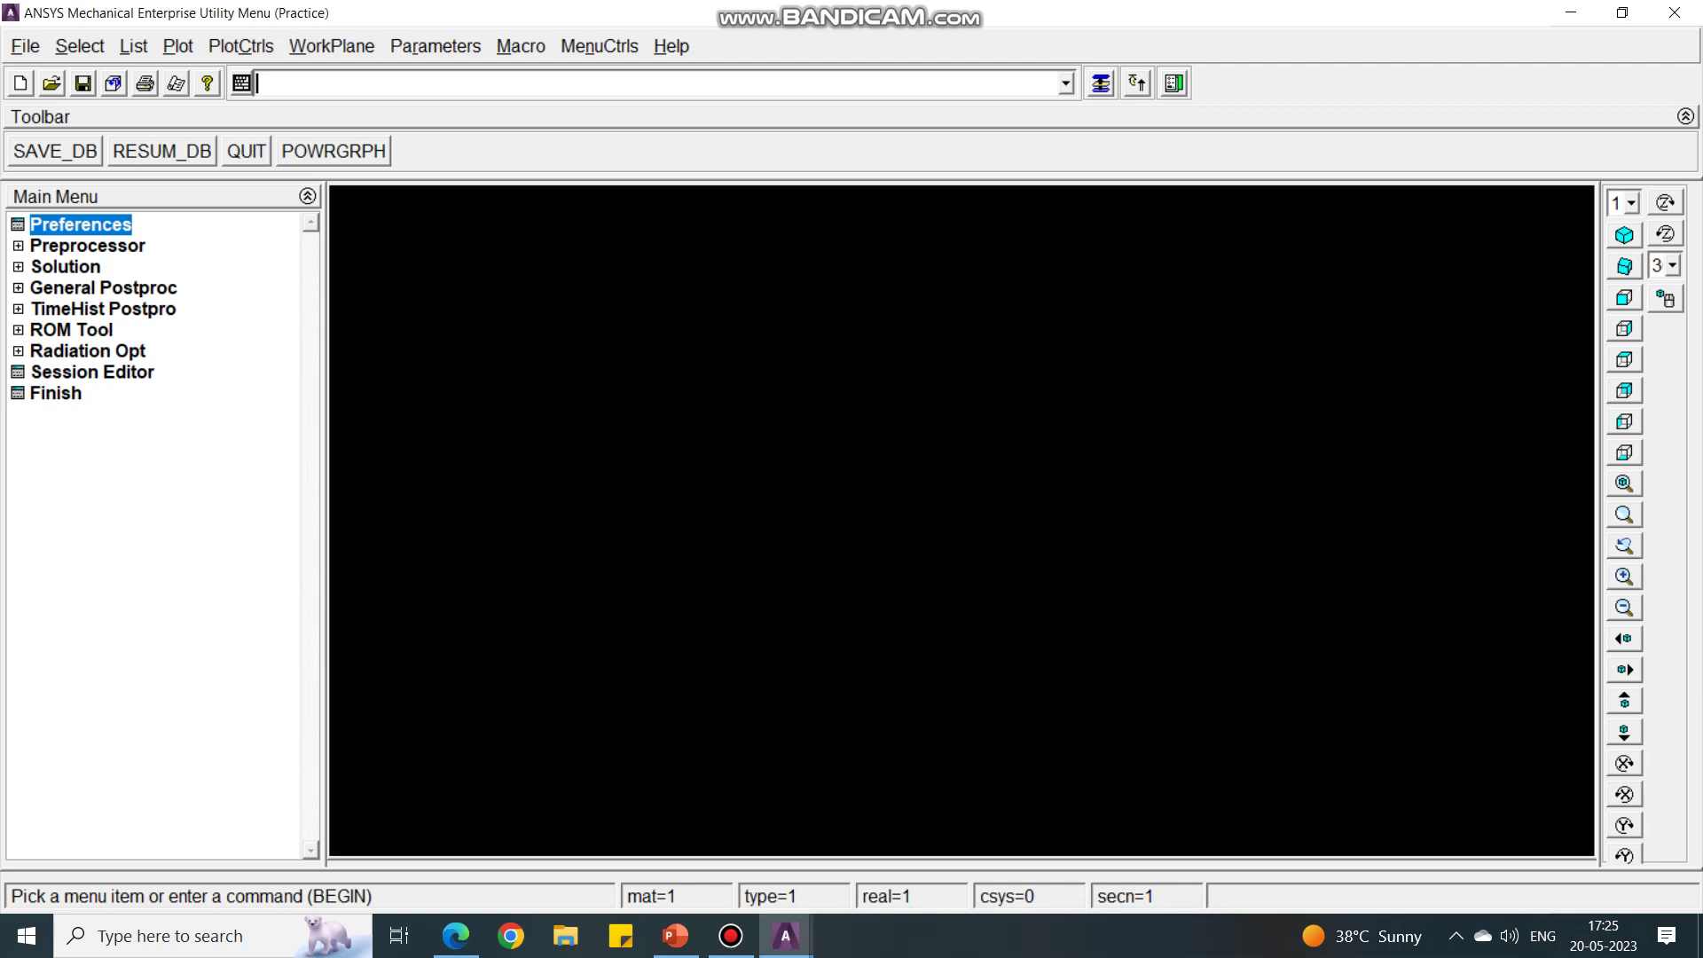
click(87, 246)
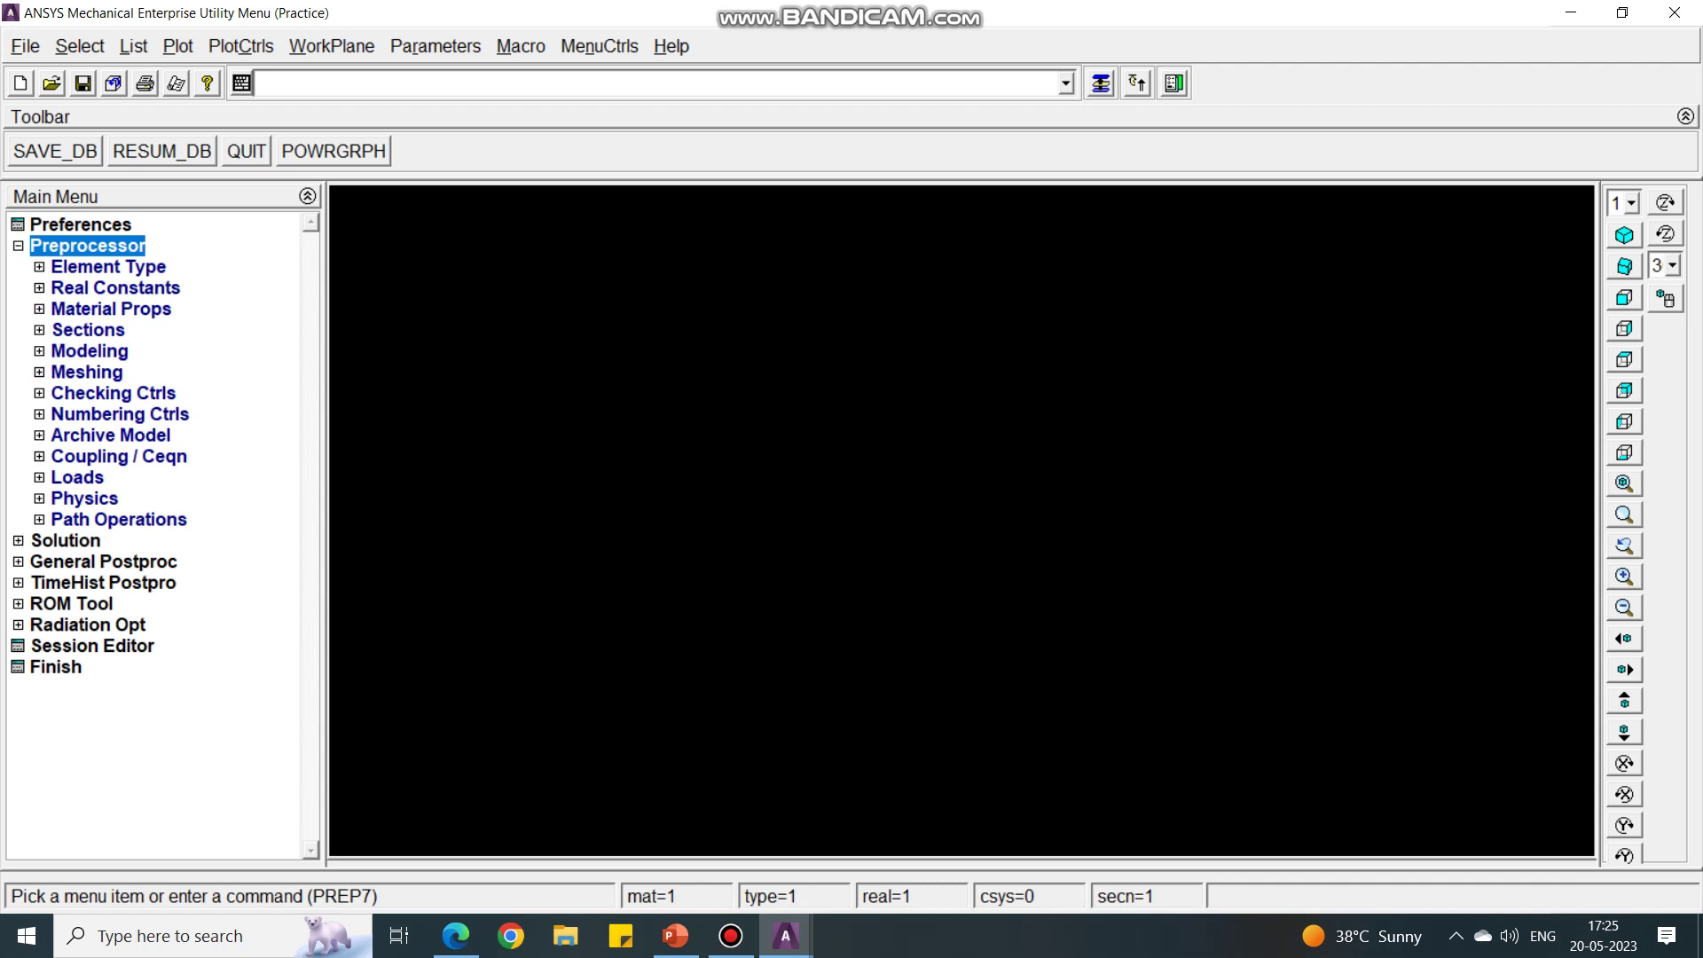
click(107, 266)
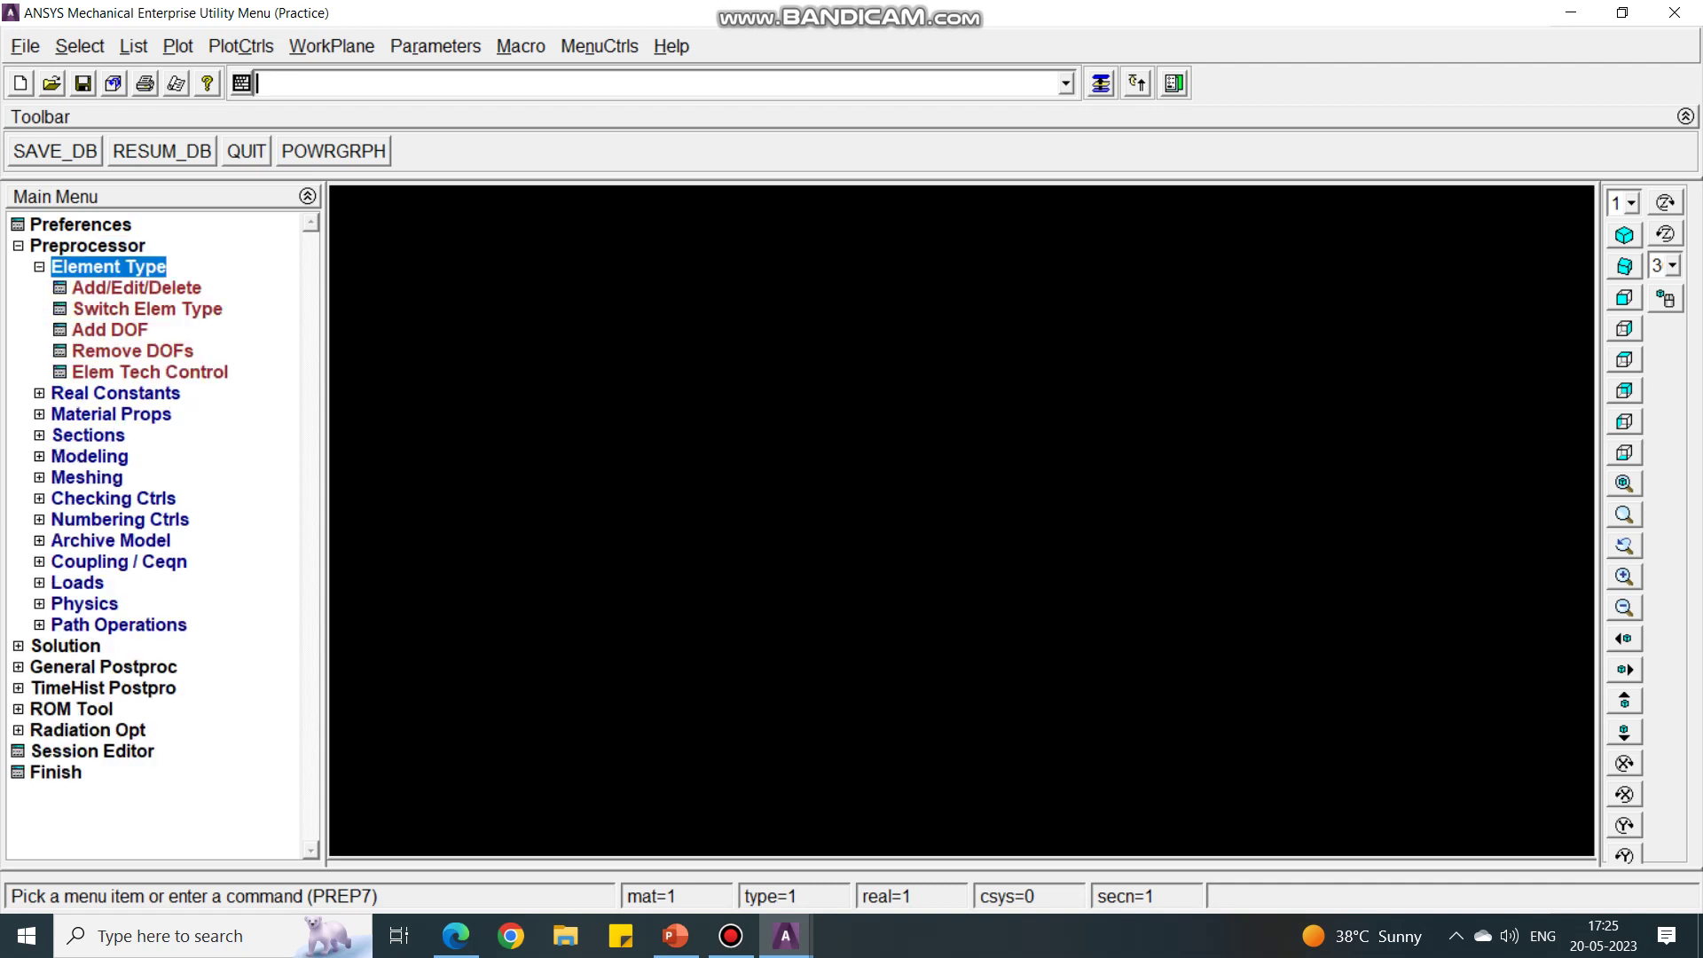
click(136, 288)
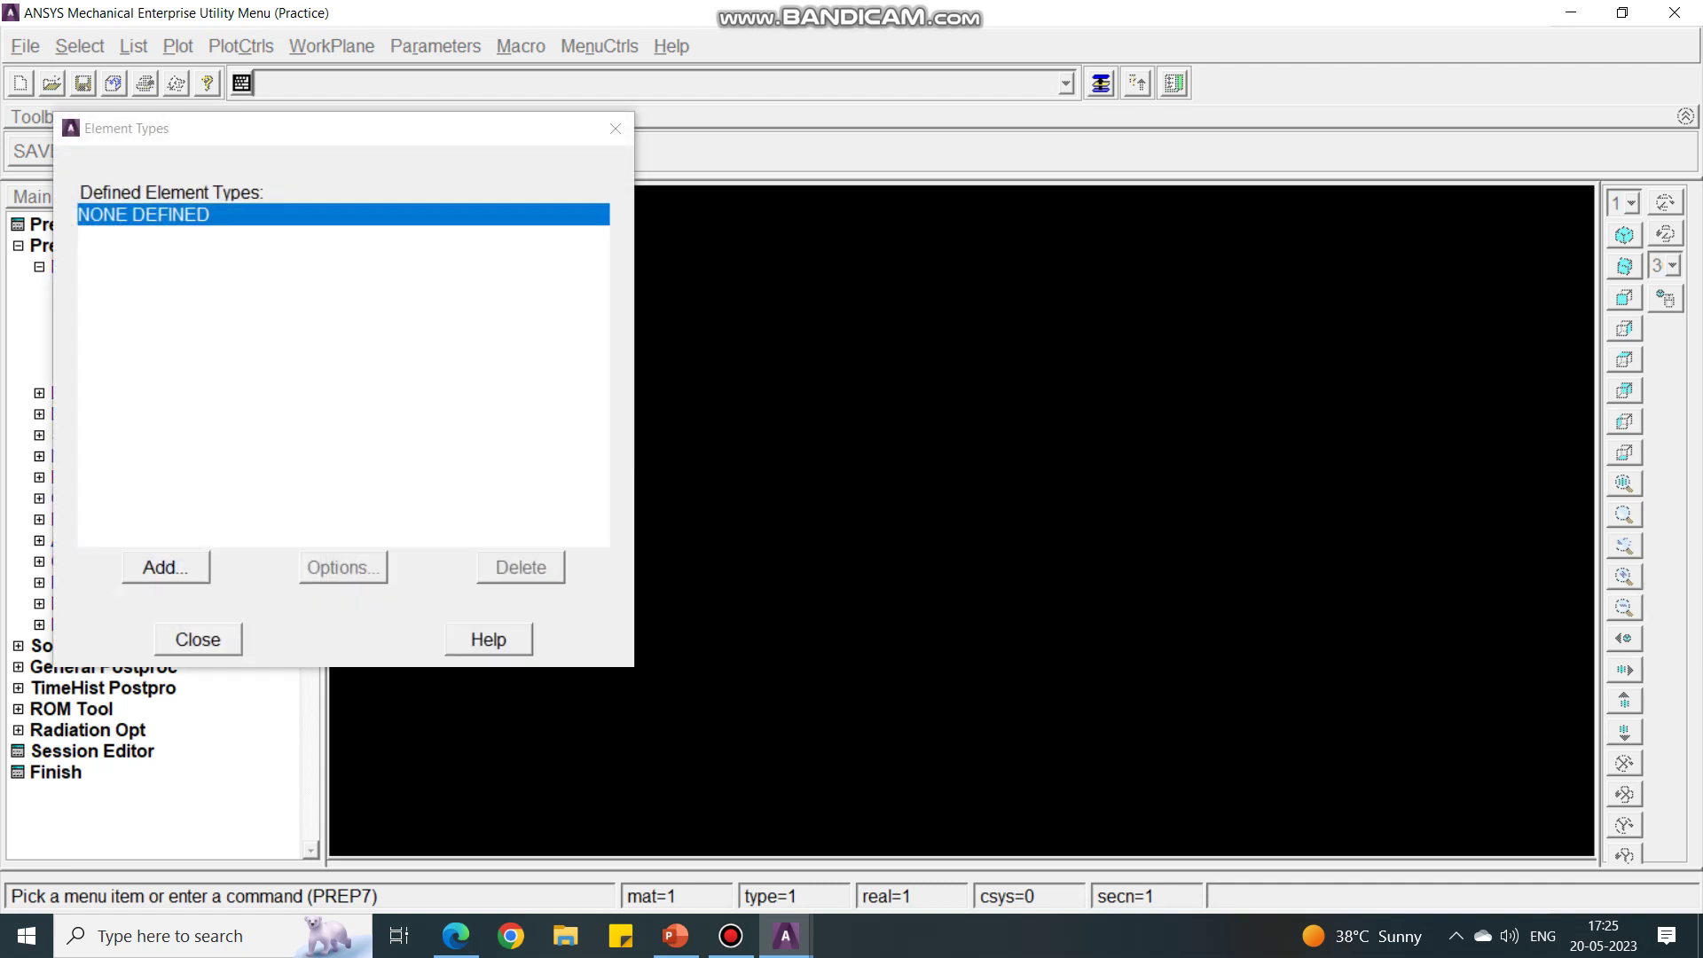
click(165, 567)
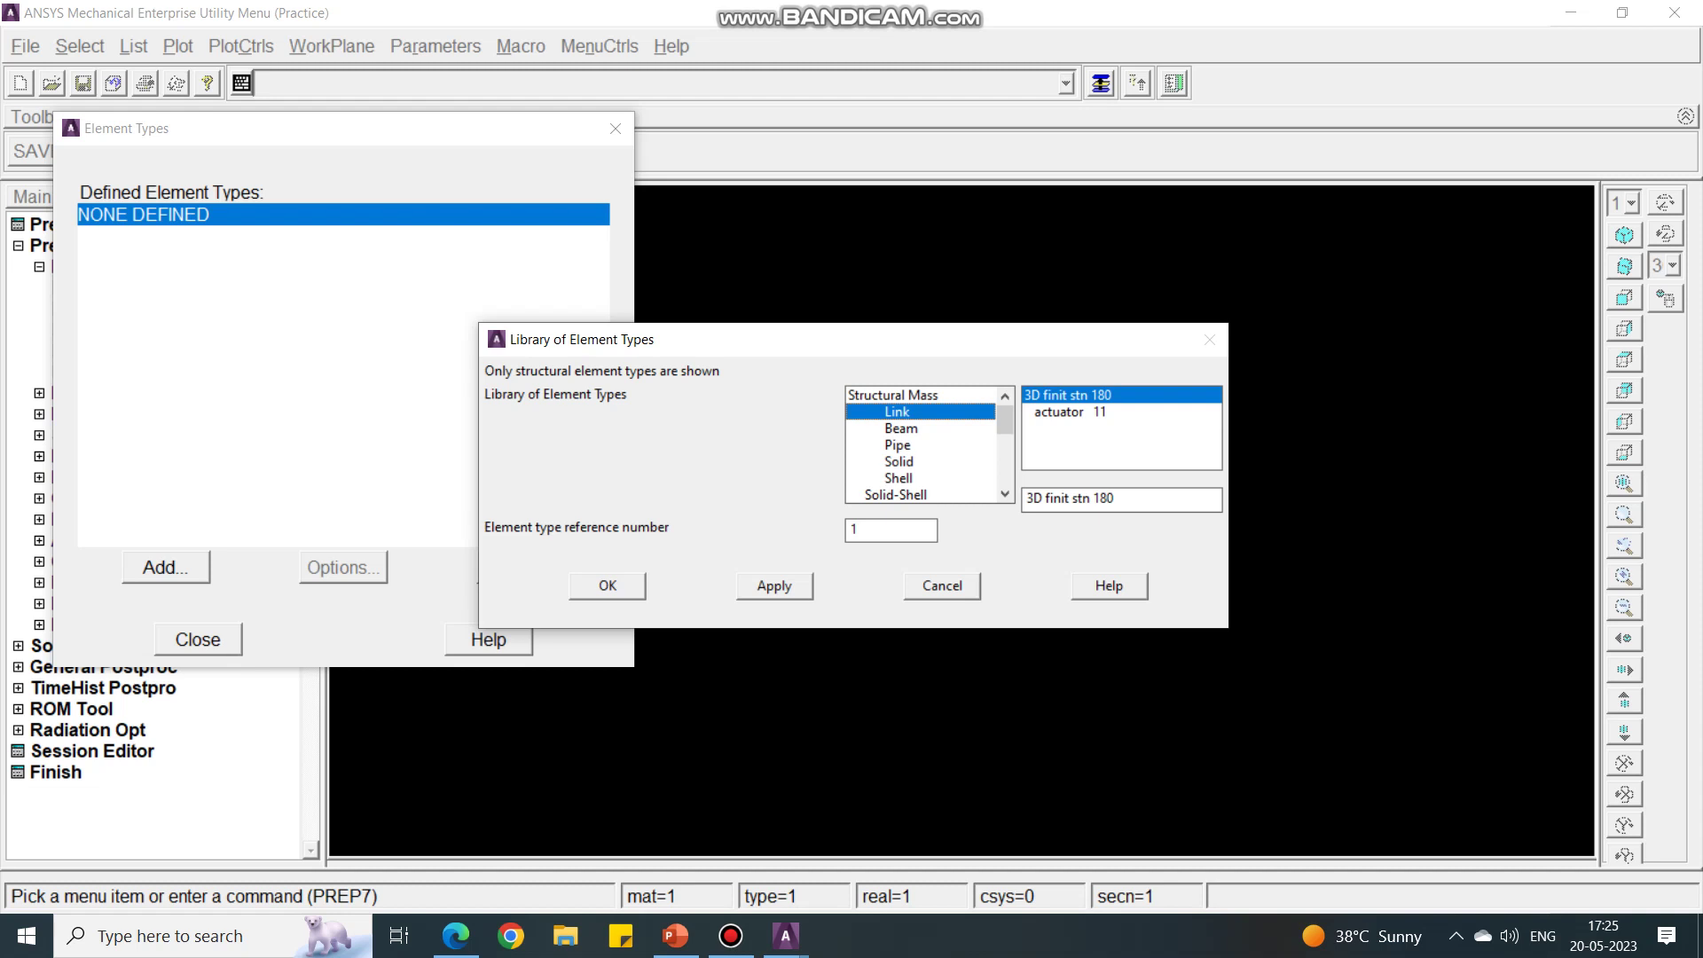
click(607, 586)
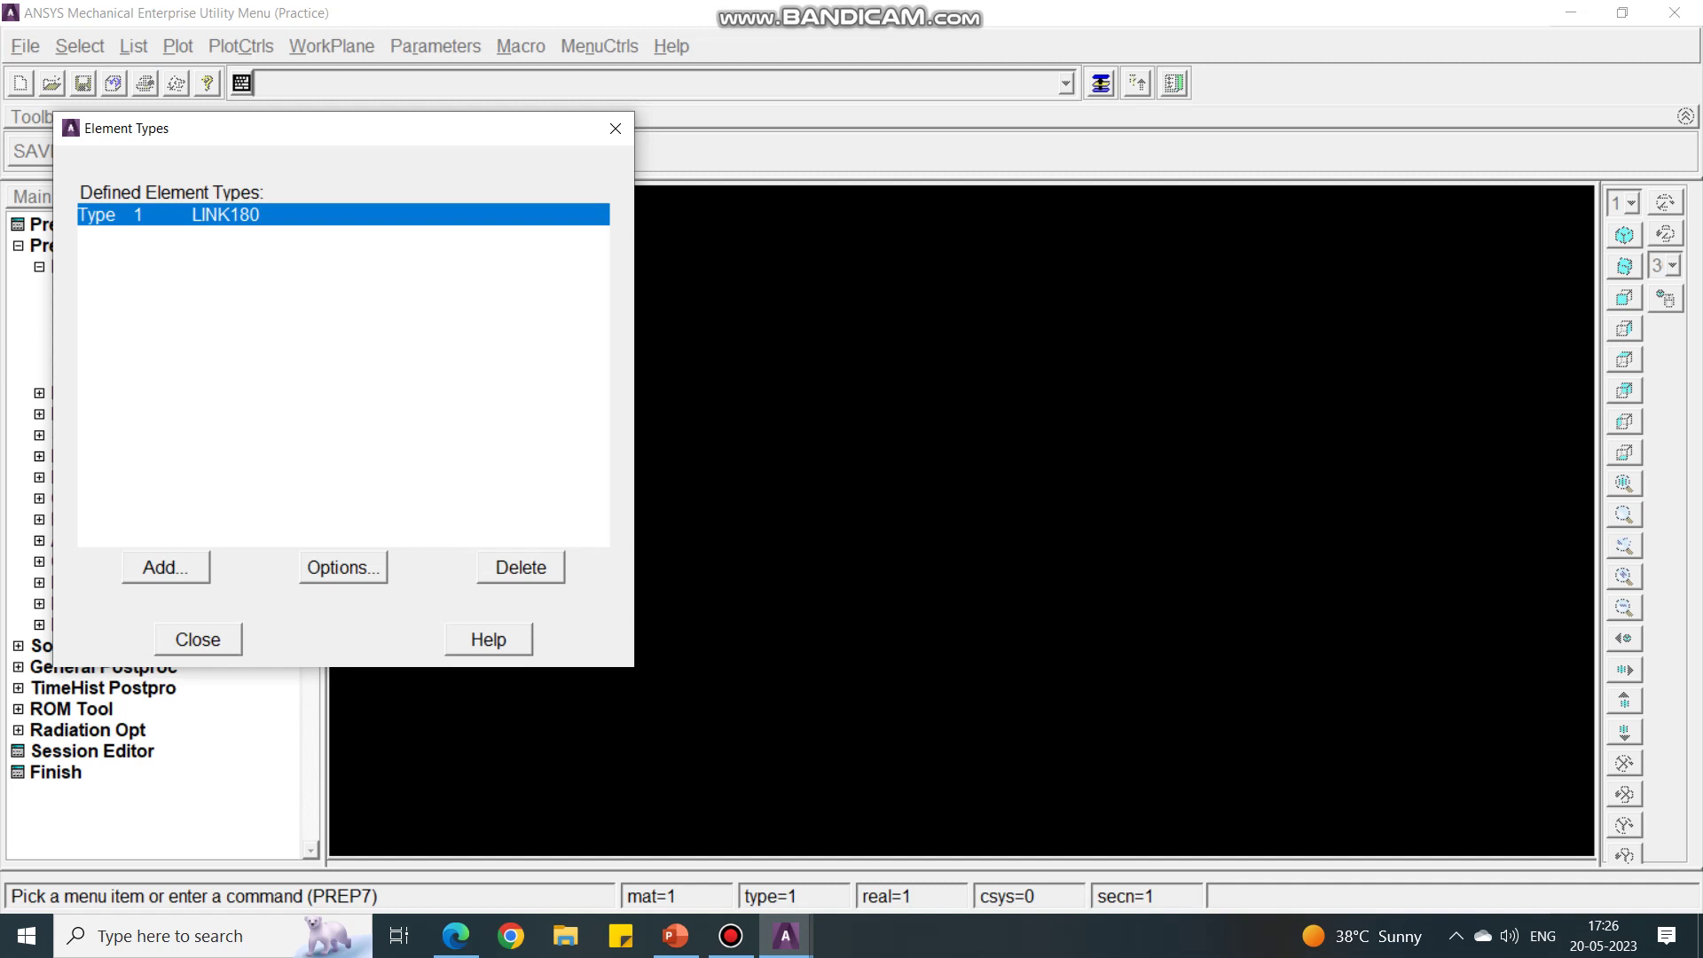
click(197, 639)
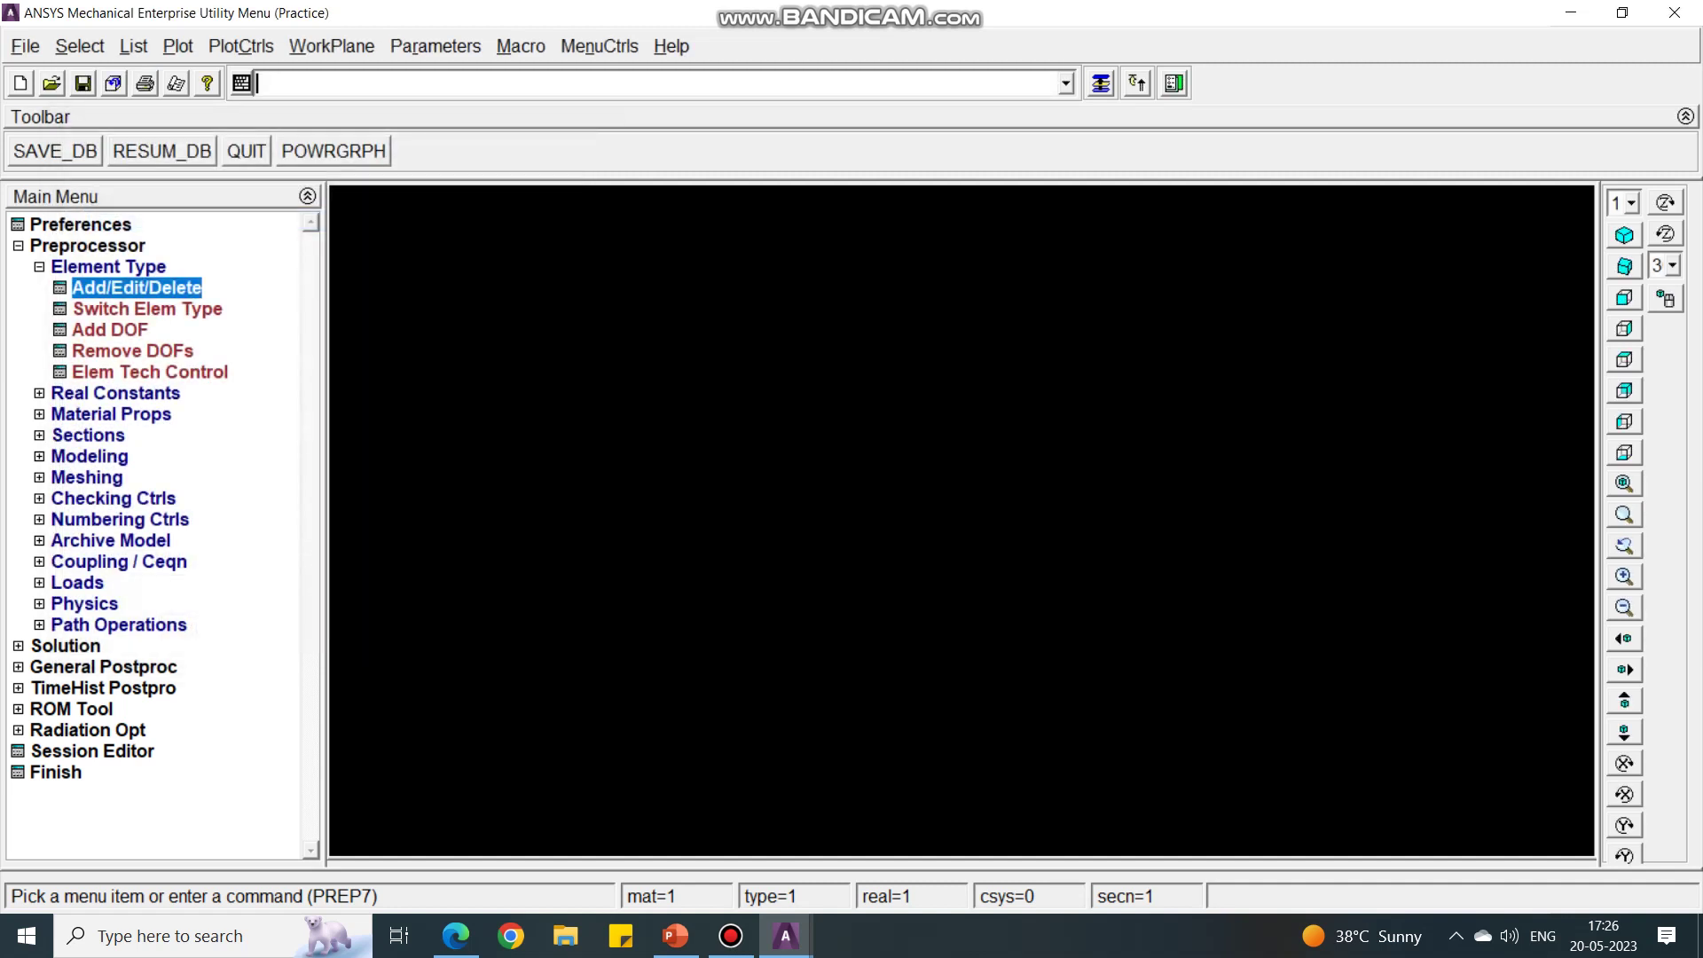
click(107, 267)
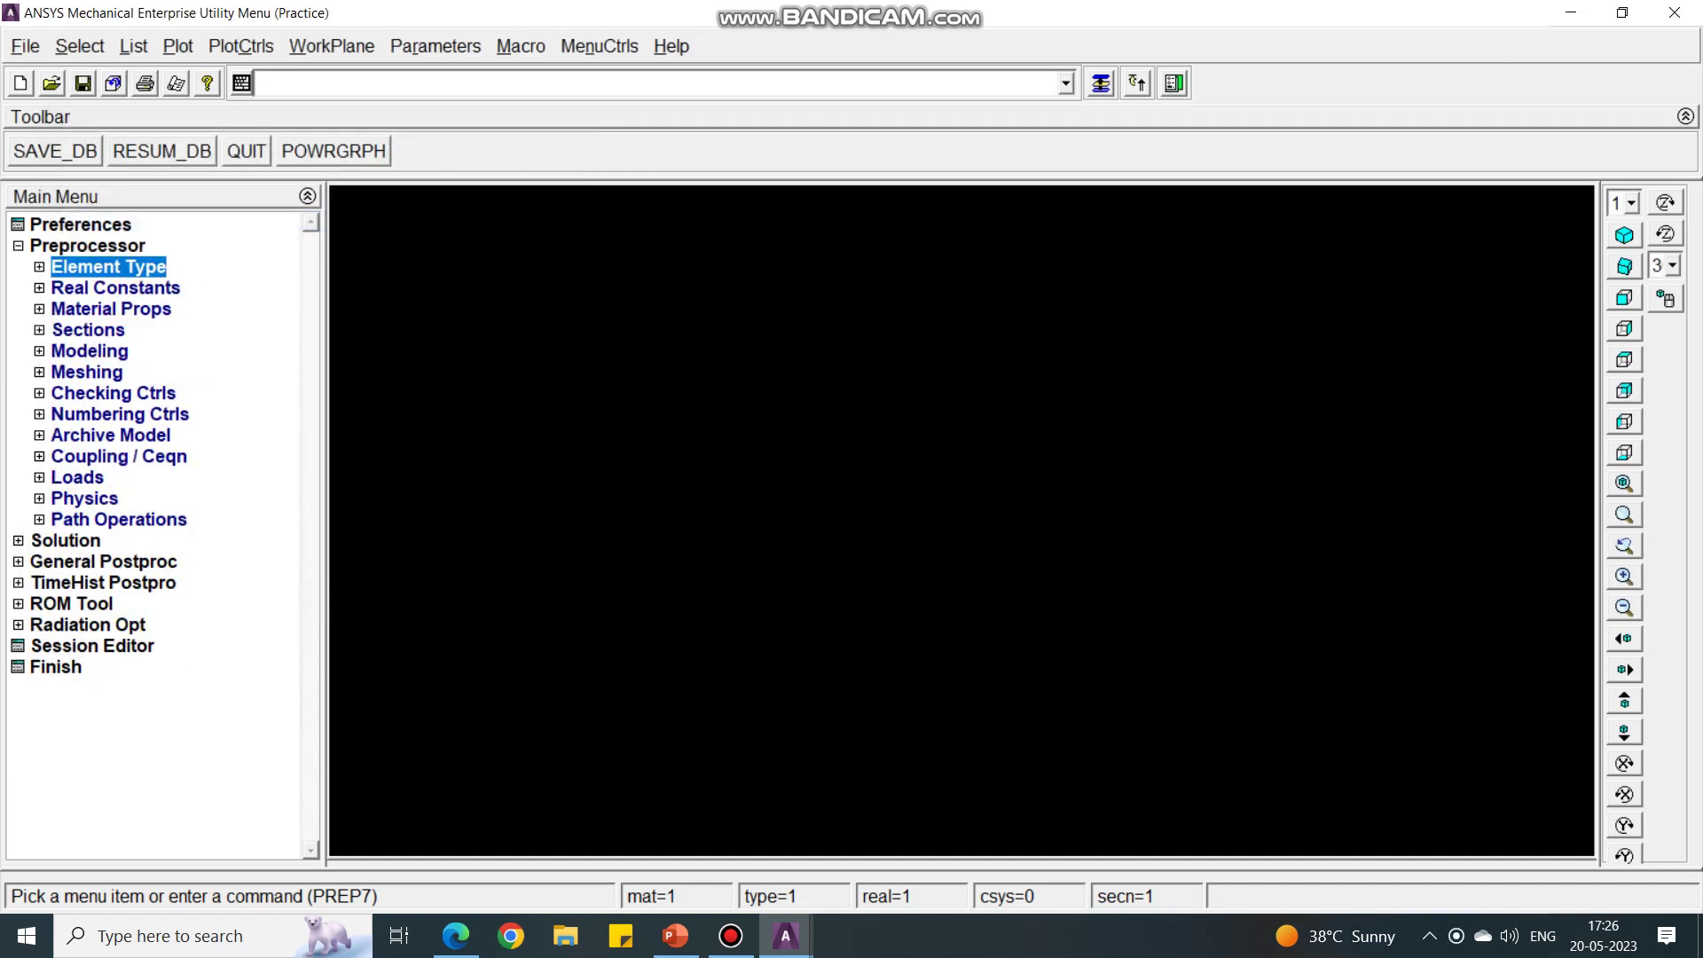
Open the structural linear elastic isotropic properties for material model number 1
click(110, 309)
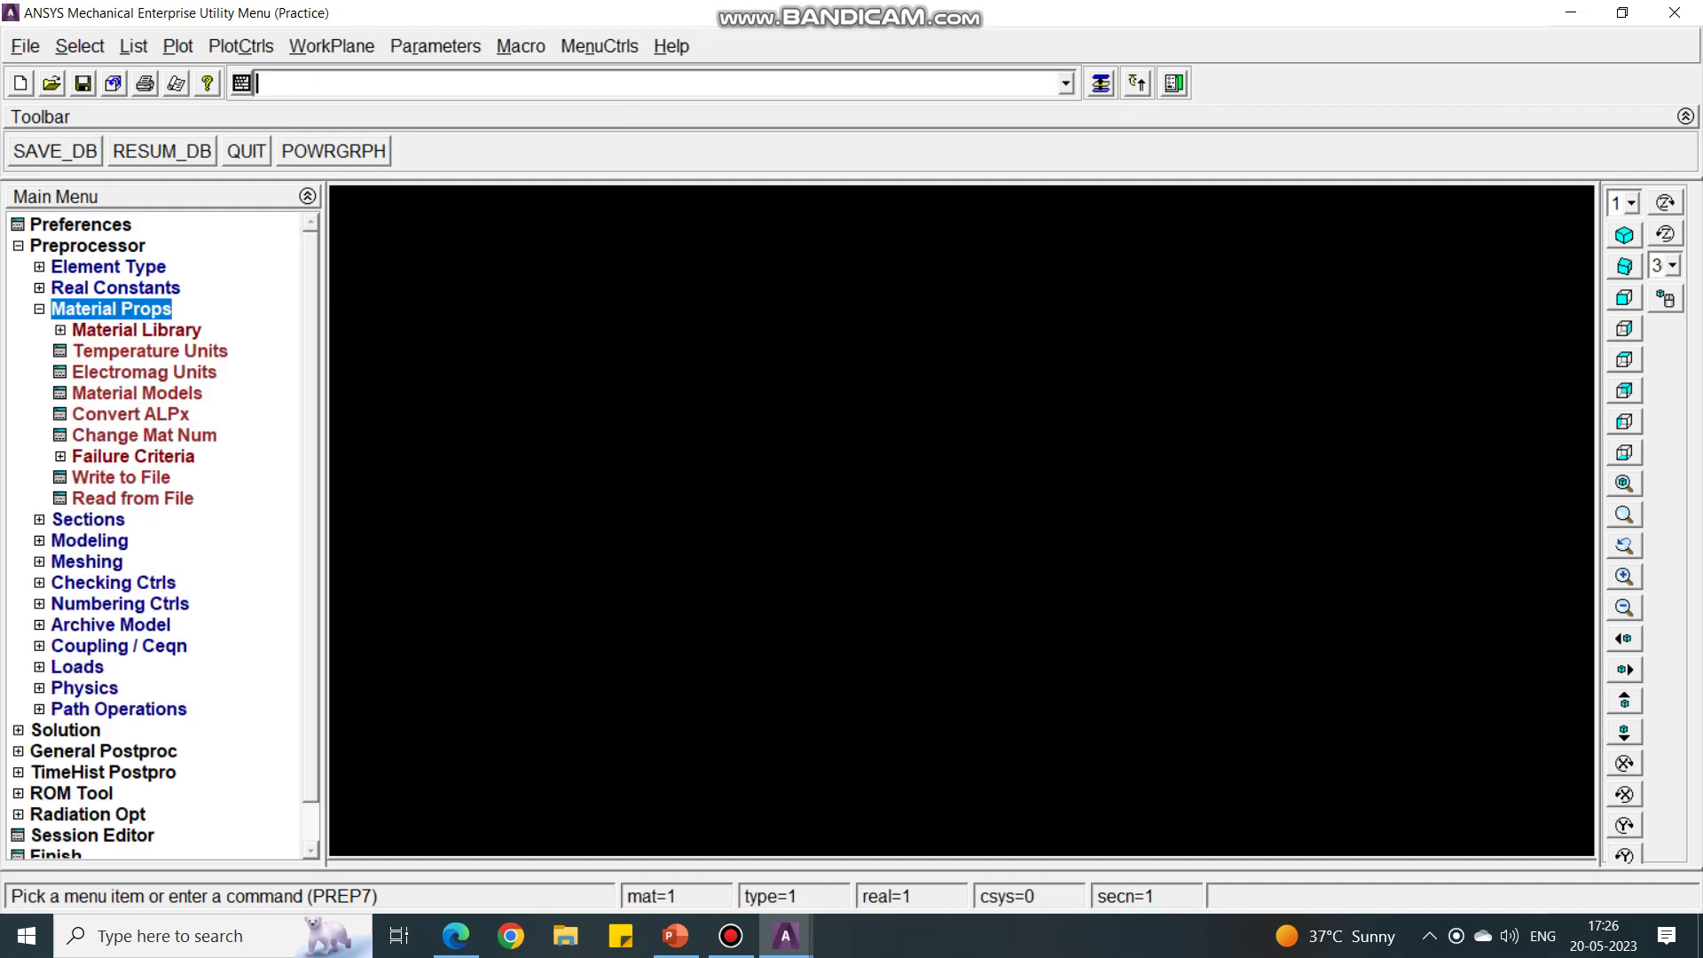
click(136, 393)
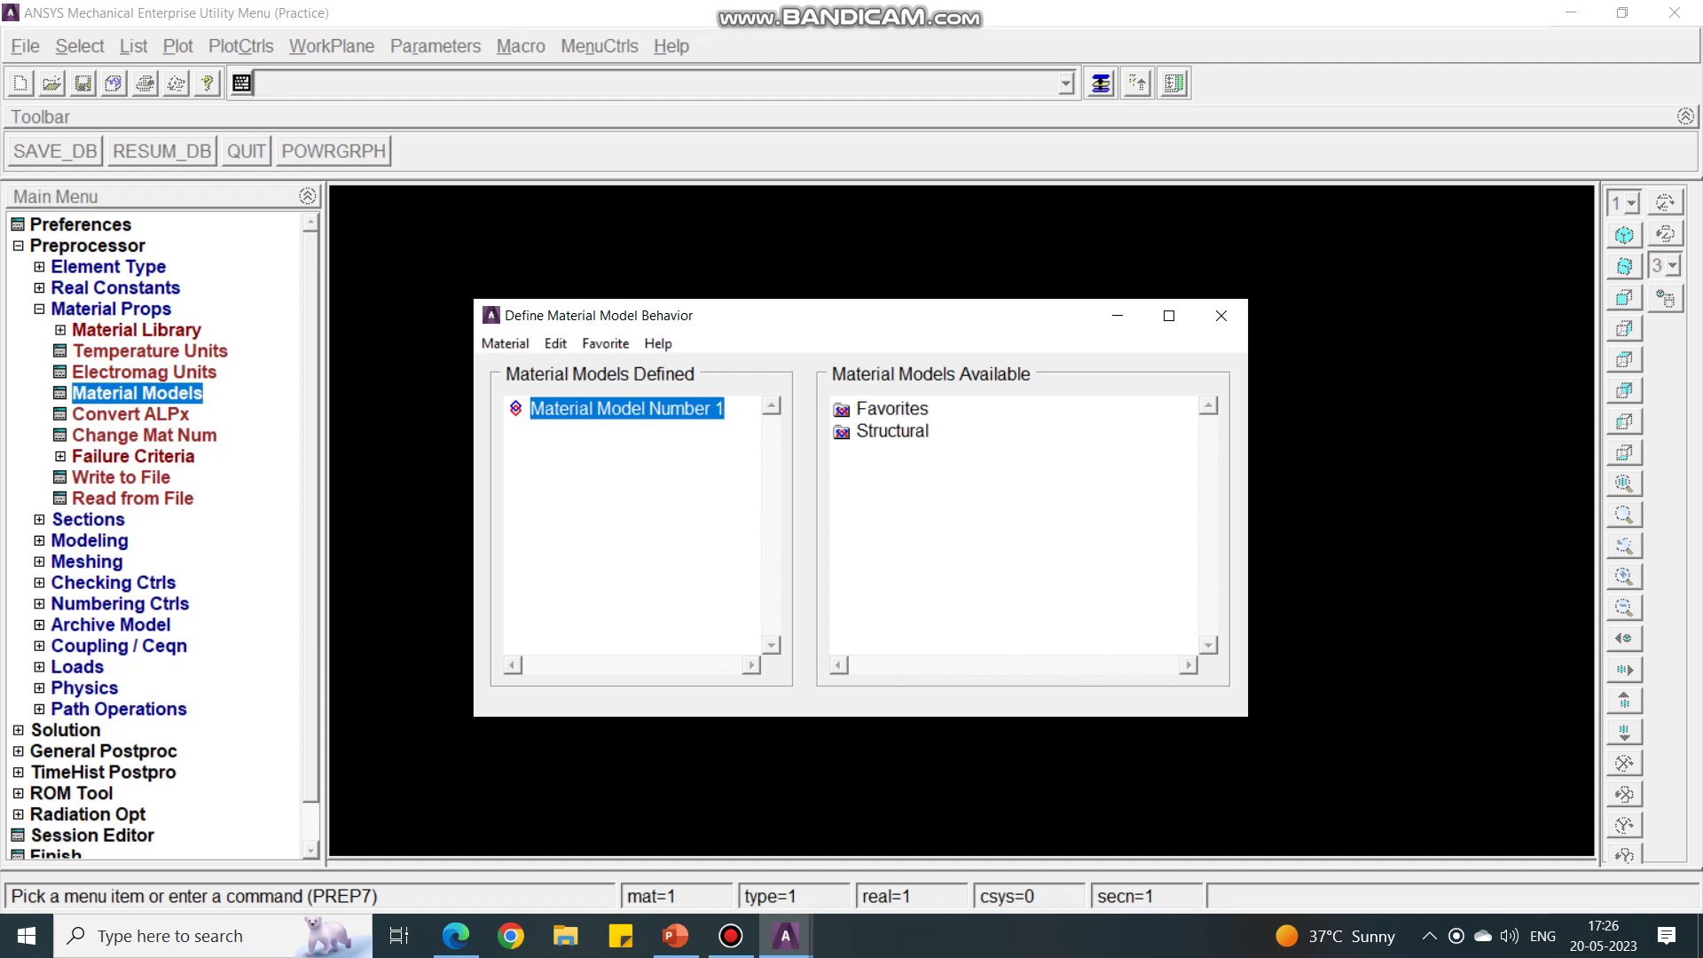
double_click(892, 431)
double_click(913, 452)
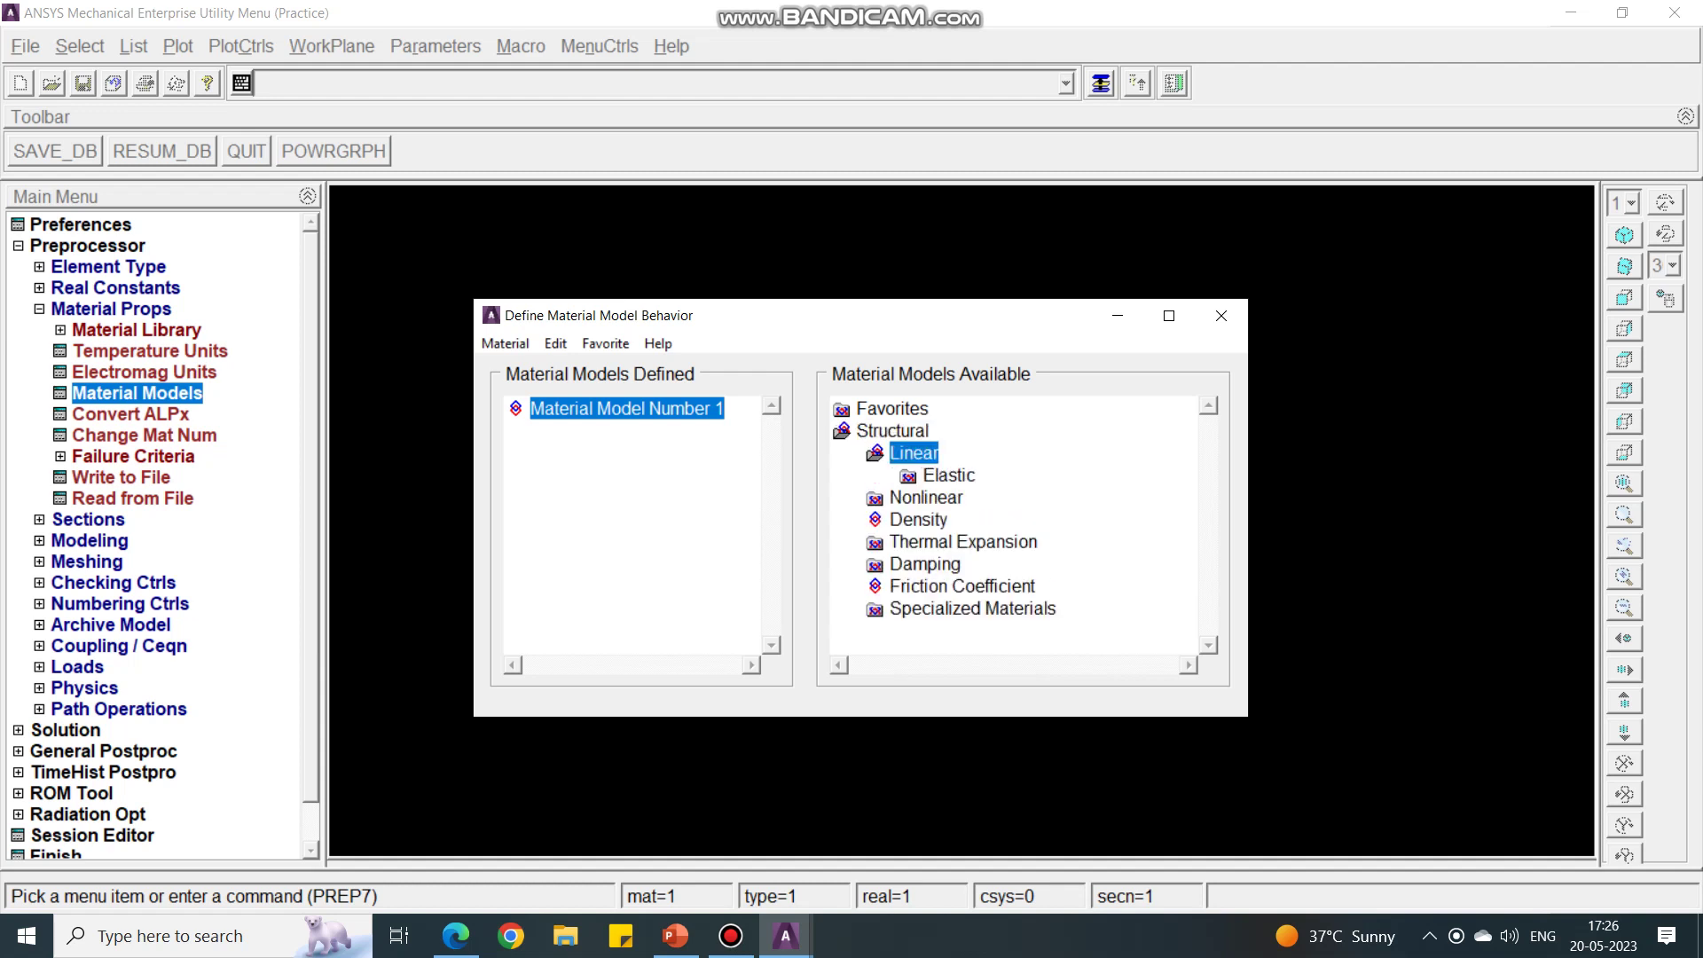
double_click(948, 476)
double_click(980, 498)
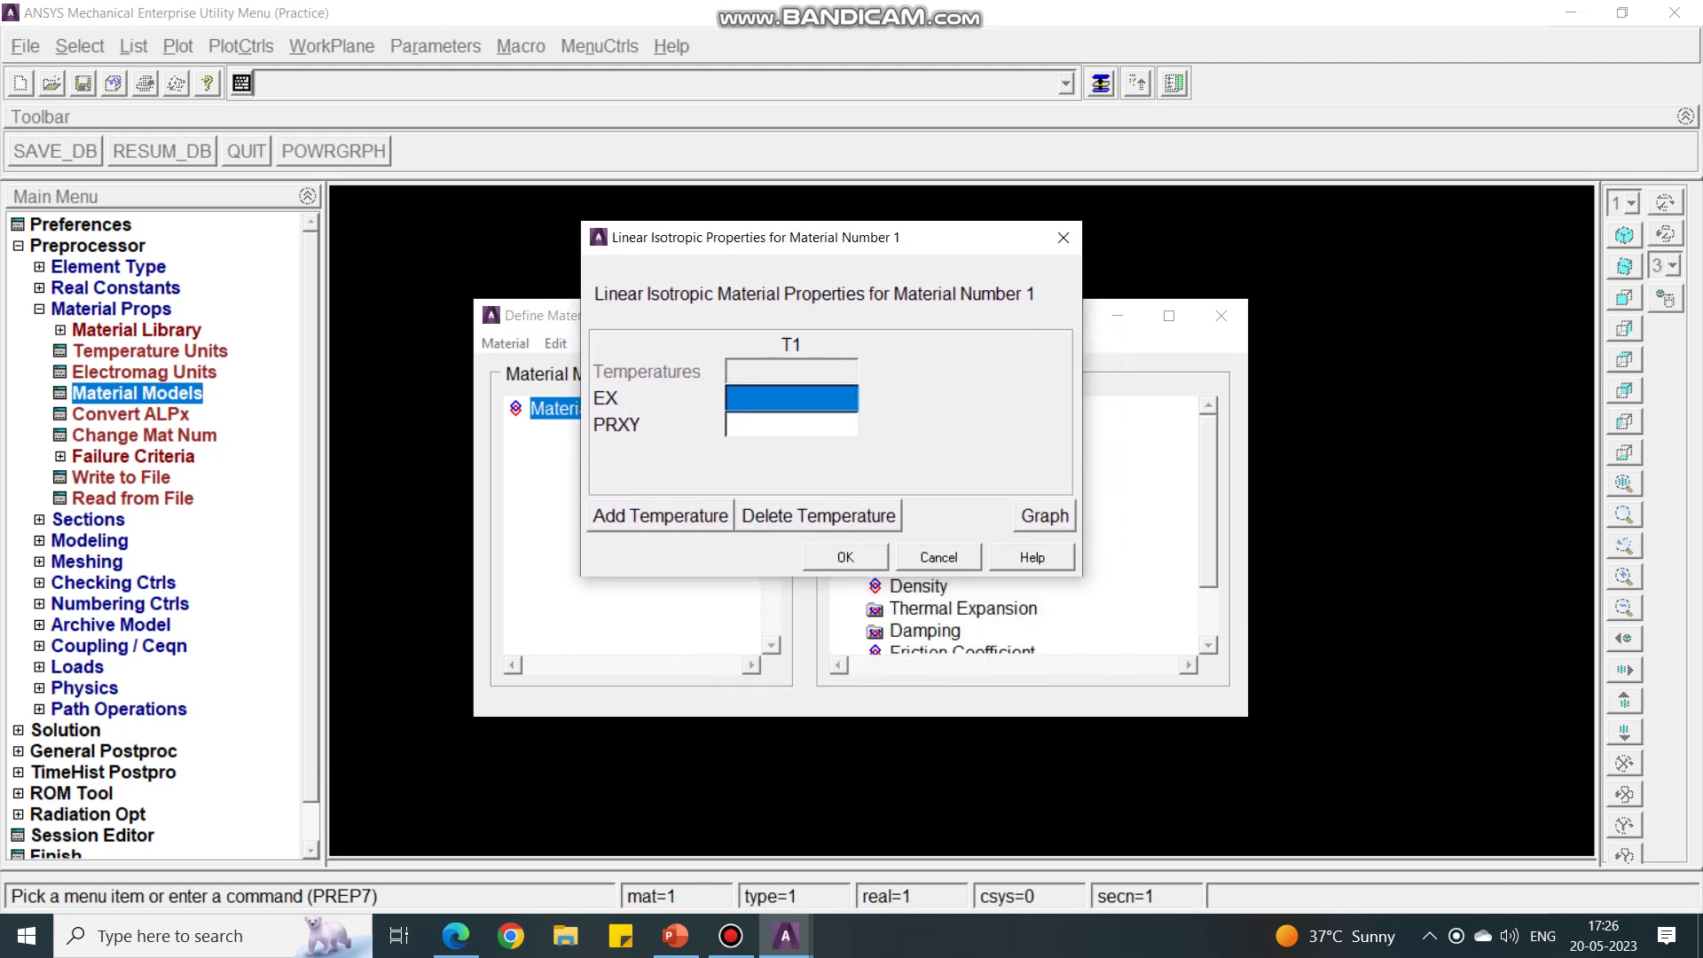
Check the material data in the PowerPoint problem statement, then set material 1's EX to 2e11 and PRXY to 0.3 and close the material definition
click(675, 936)
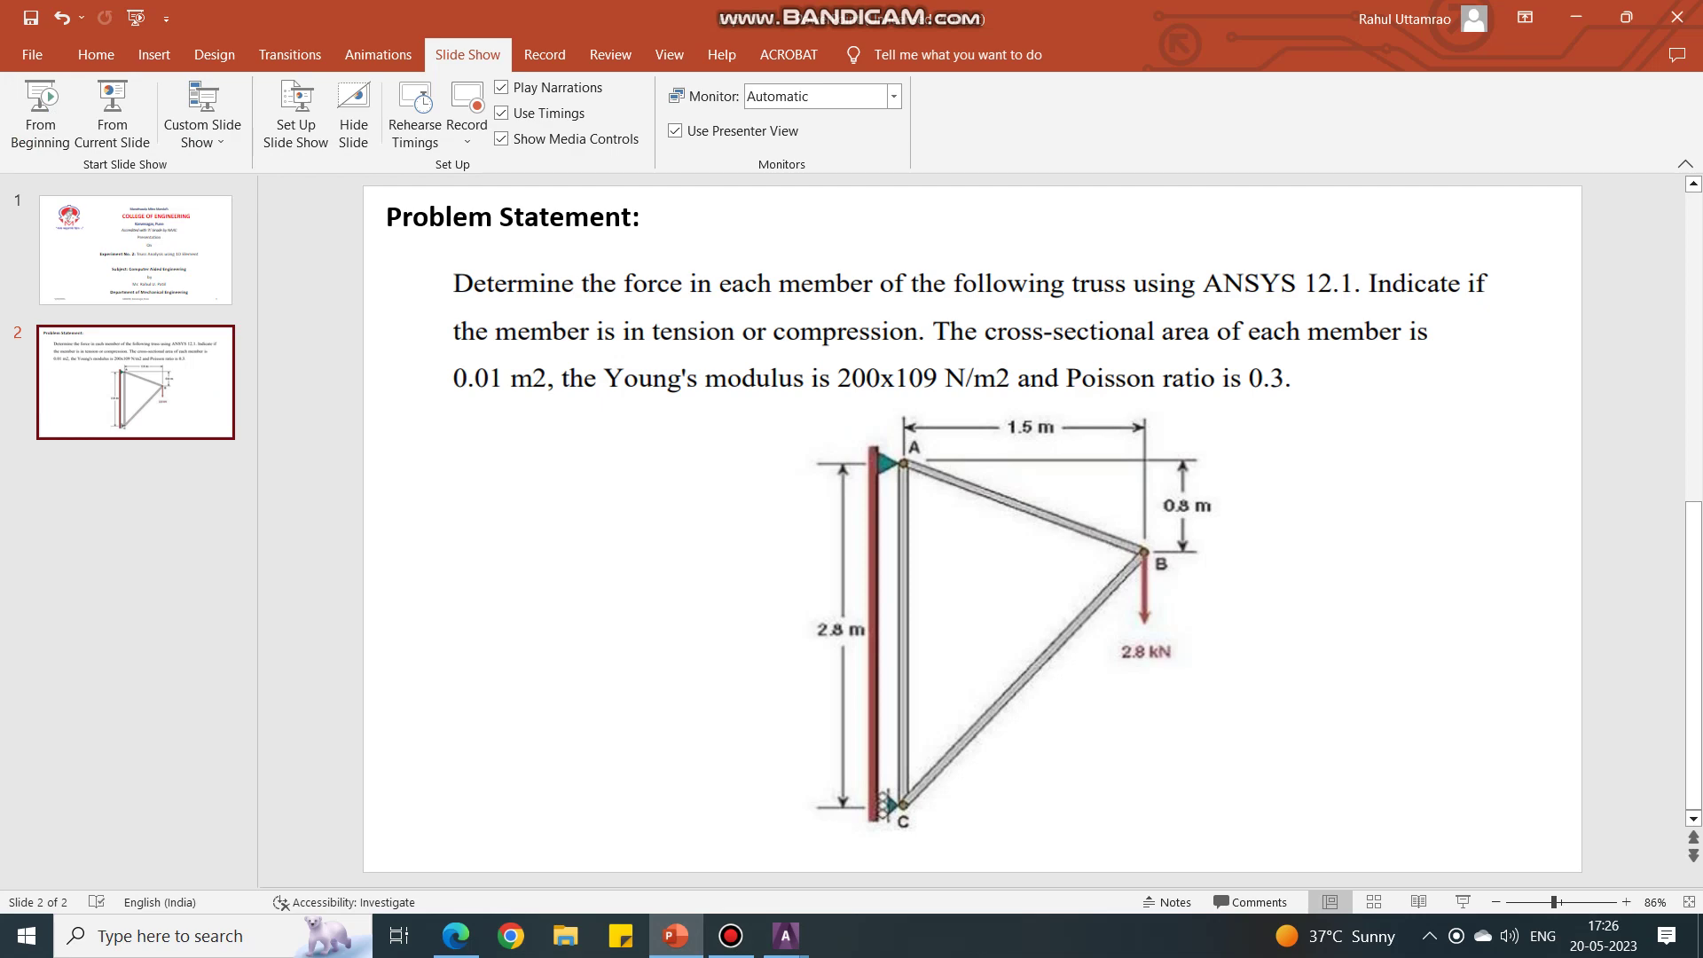
click(675, 935)
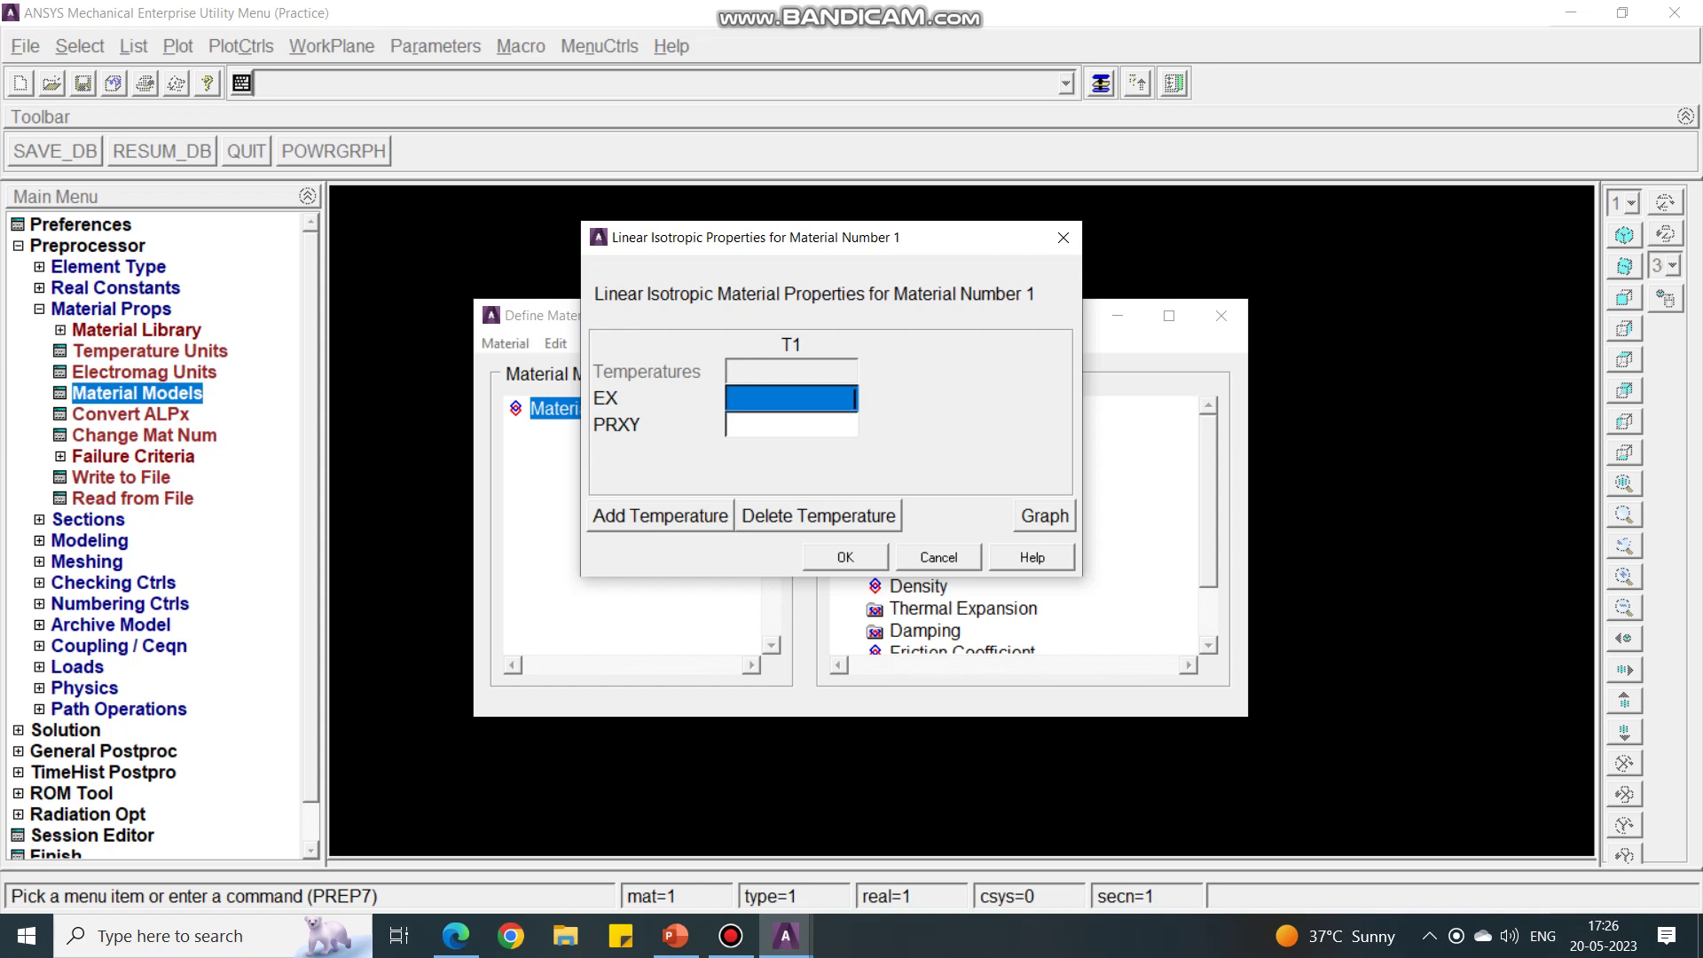
text(2)
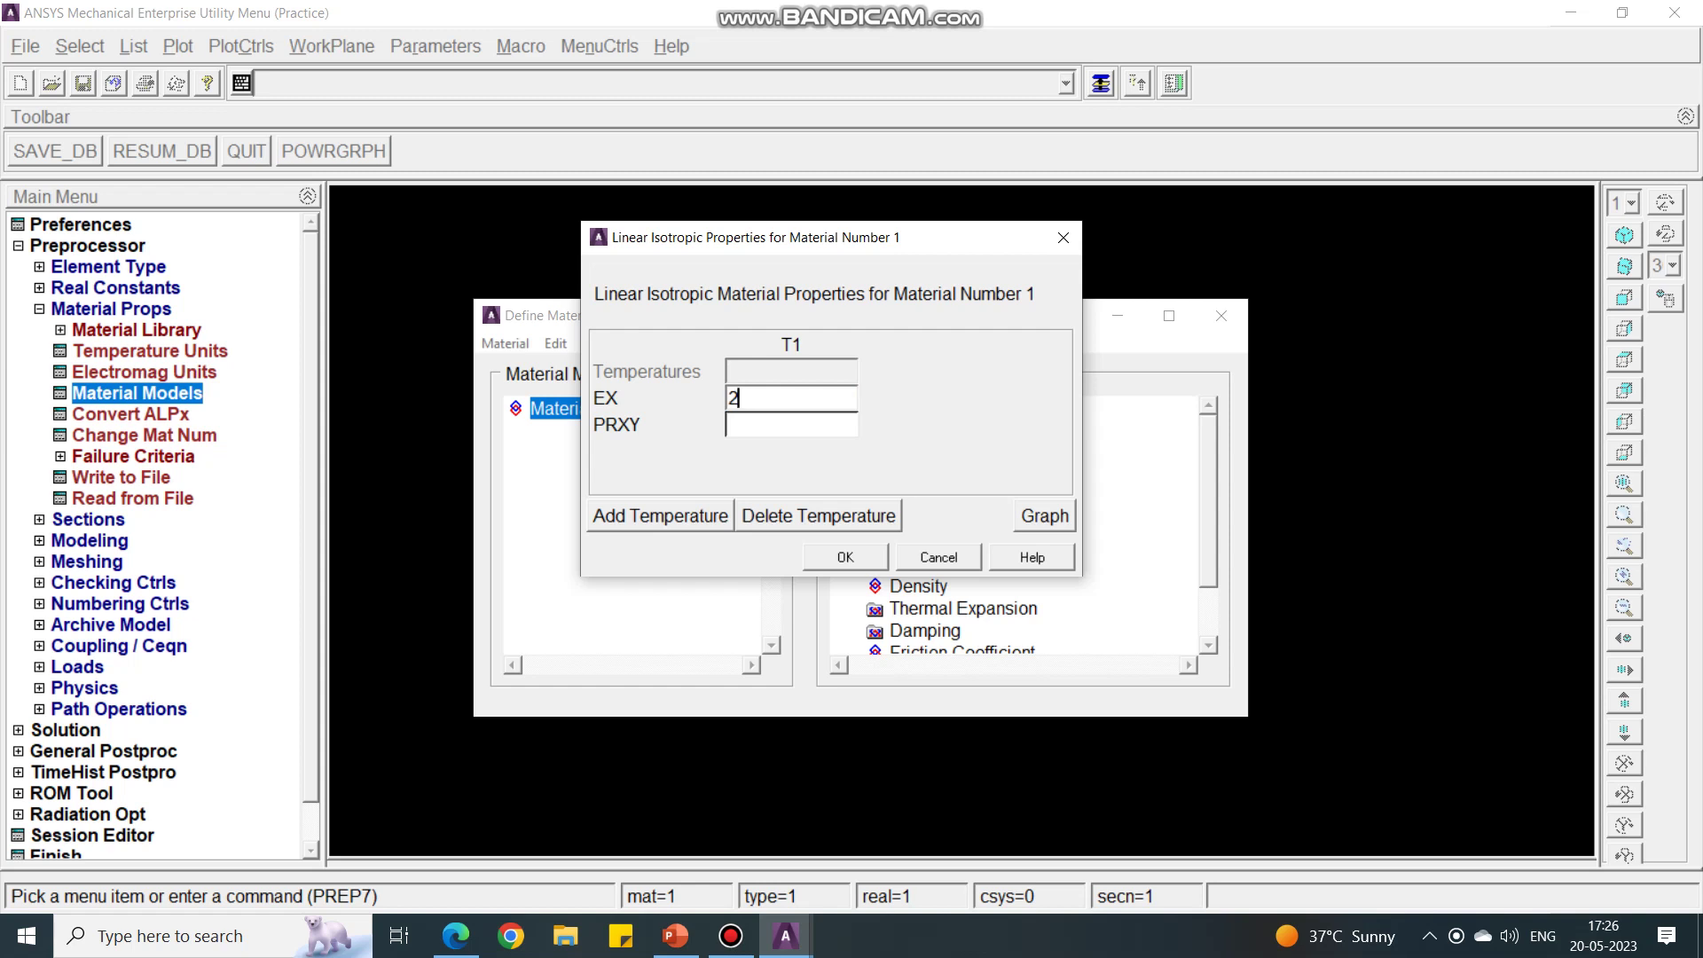
text(e11)
click(791, 424)
text(0.3)
key(Tab)
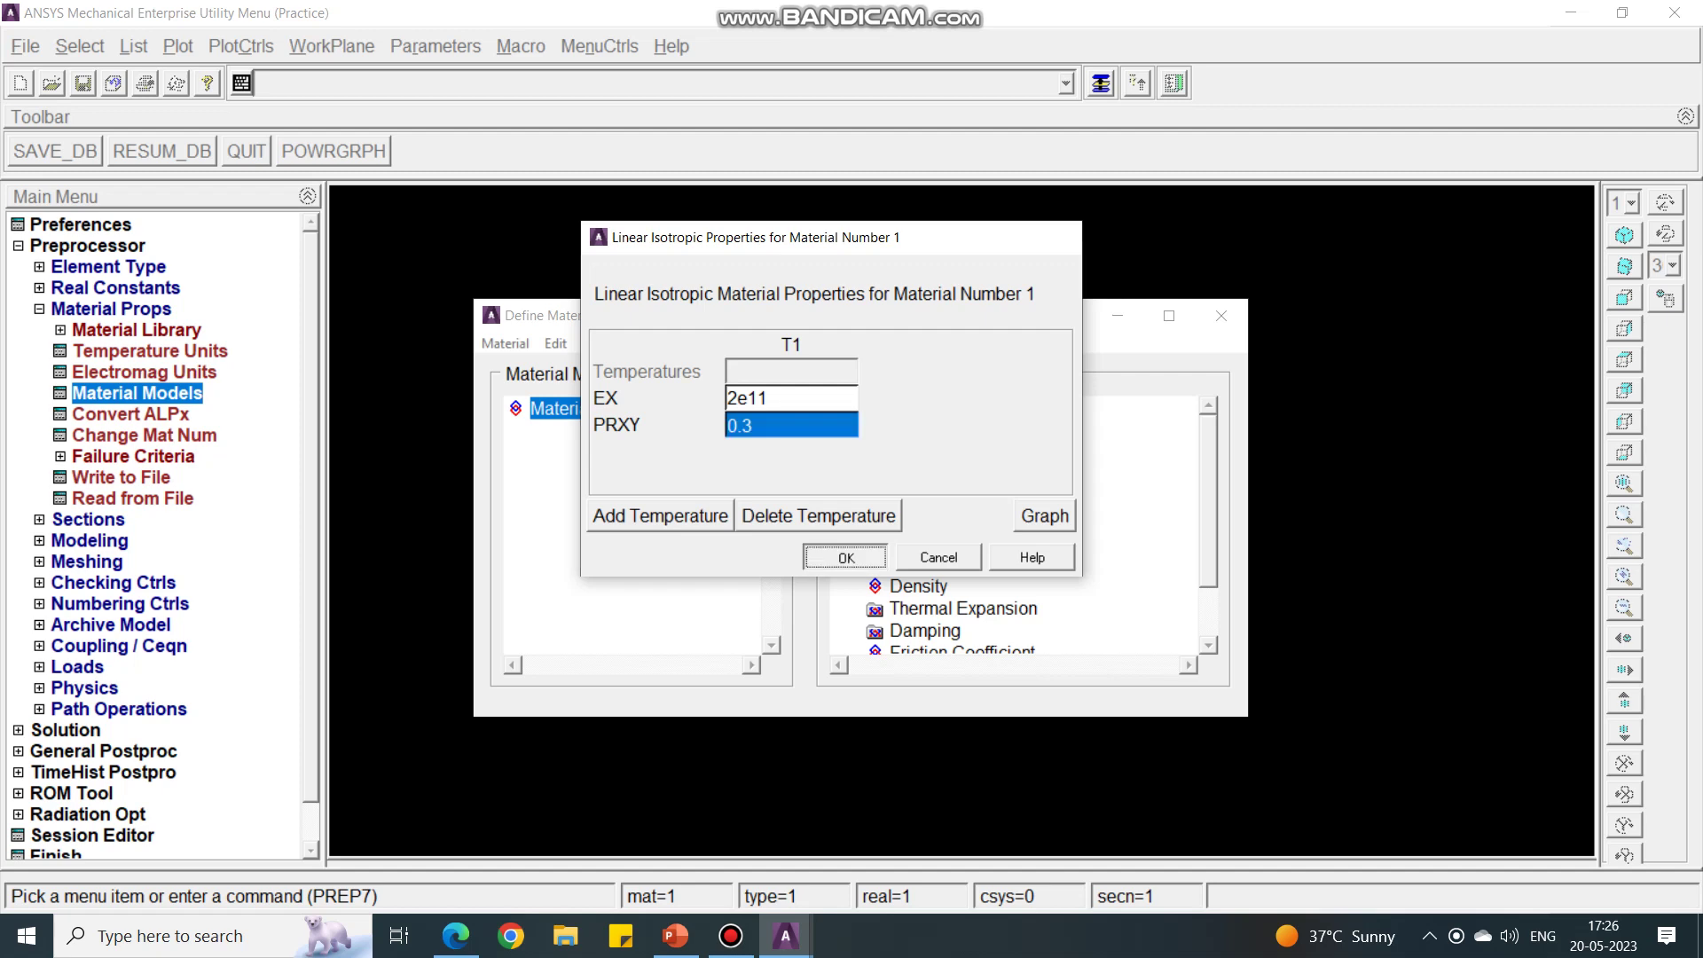
key(Return)
key(alt+m)
key(Down)
key(Down)
key(Return)
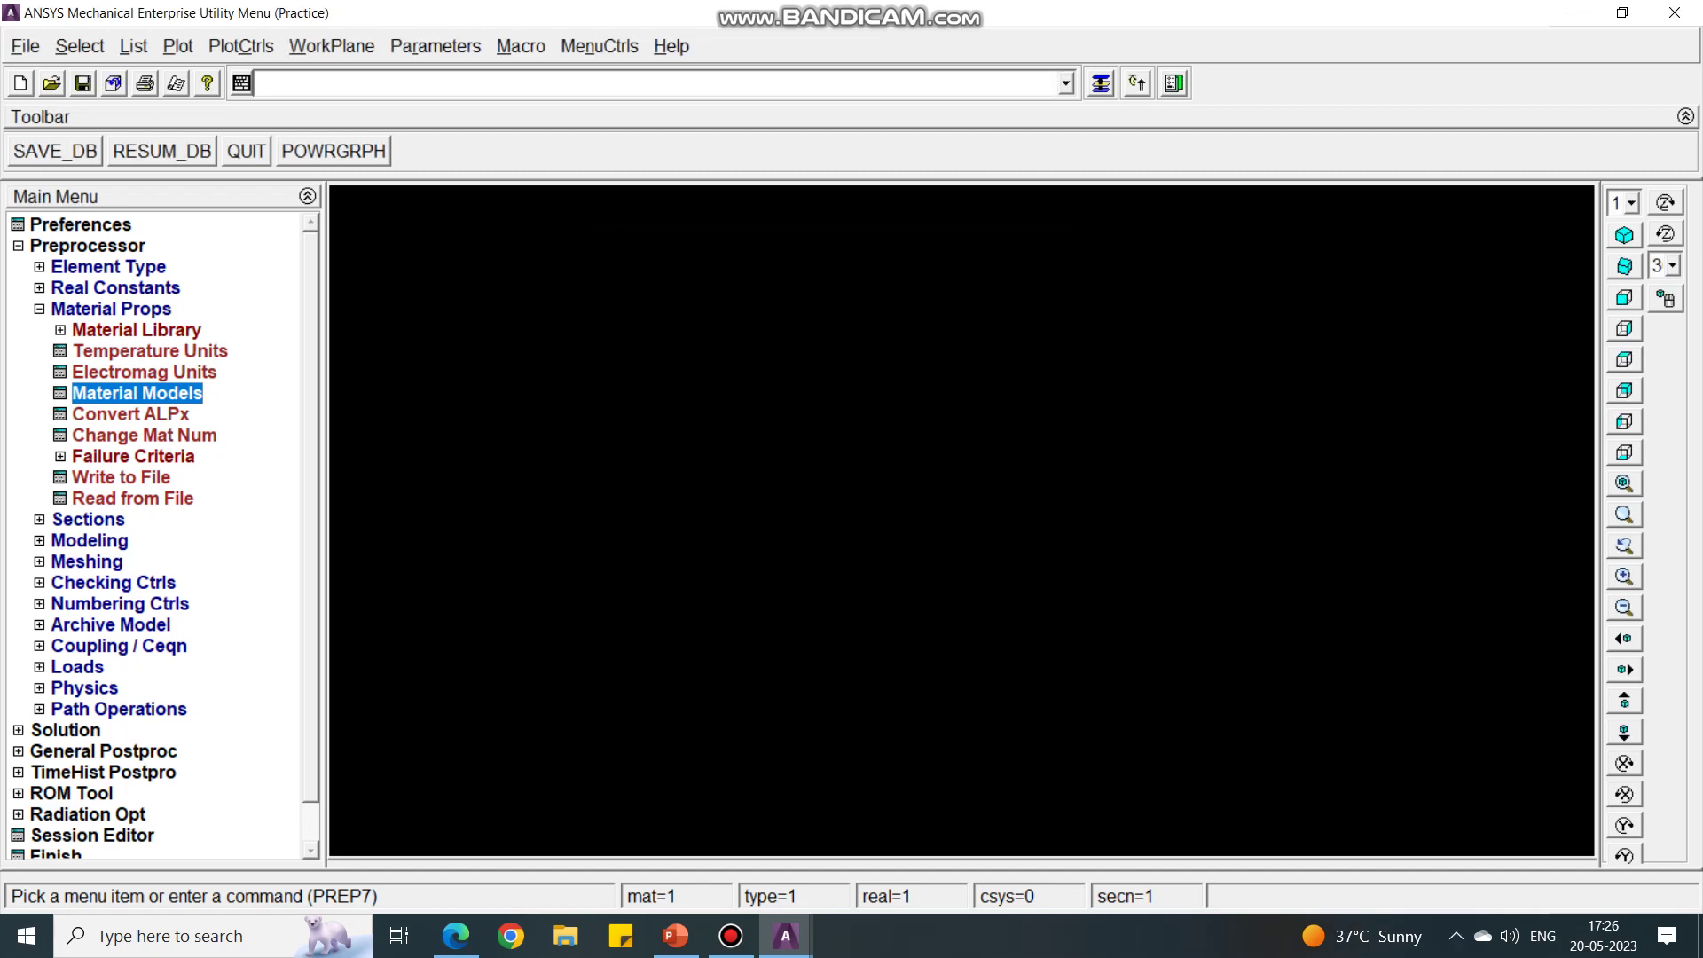
click(110, 309)
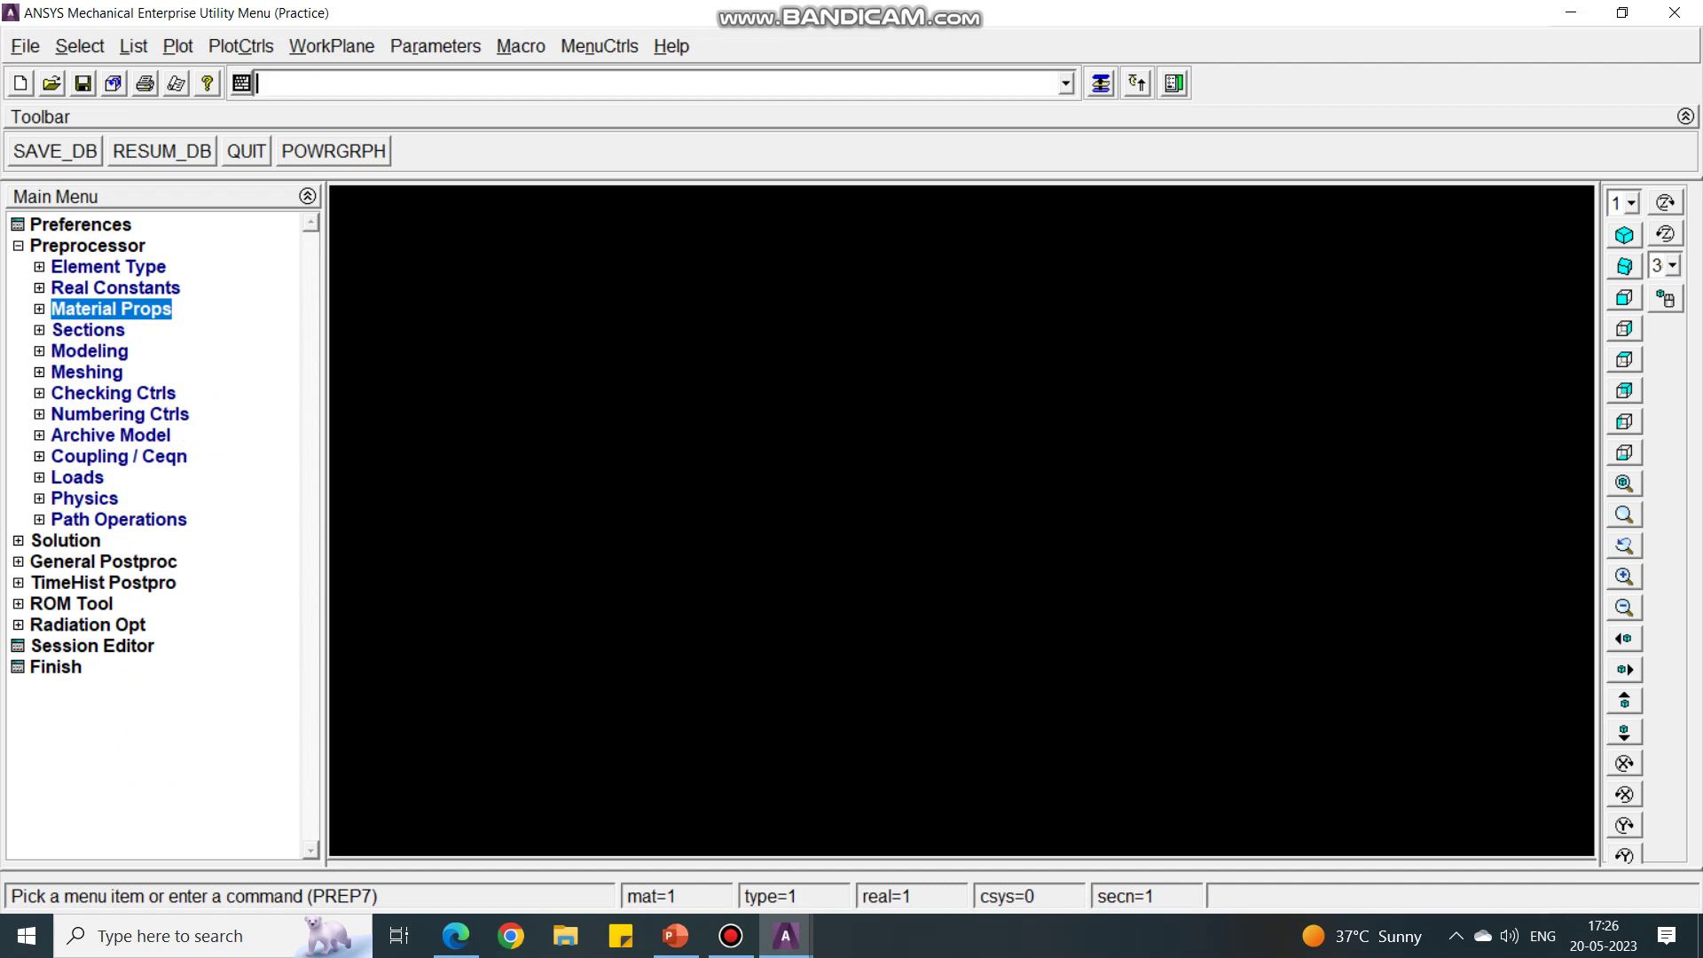
Add a link section with ID 1 named Circular, using the 0.01 link area given in the PowerPoint problem statement
click(88, 330)
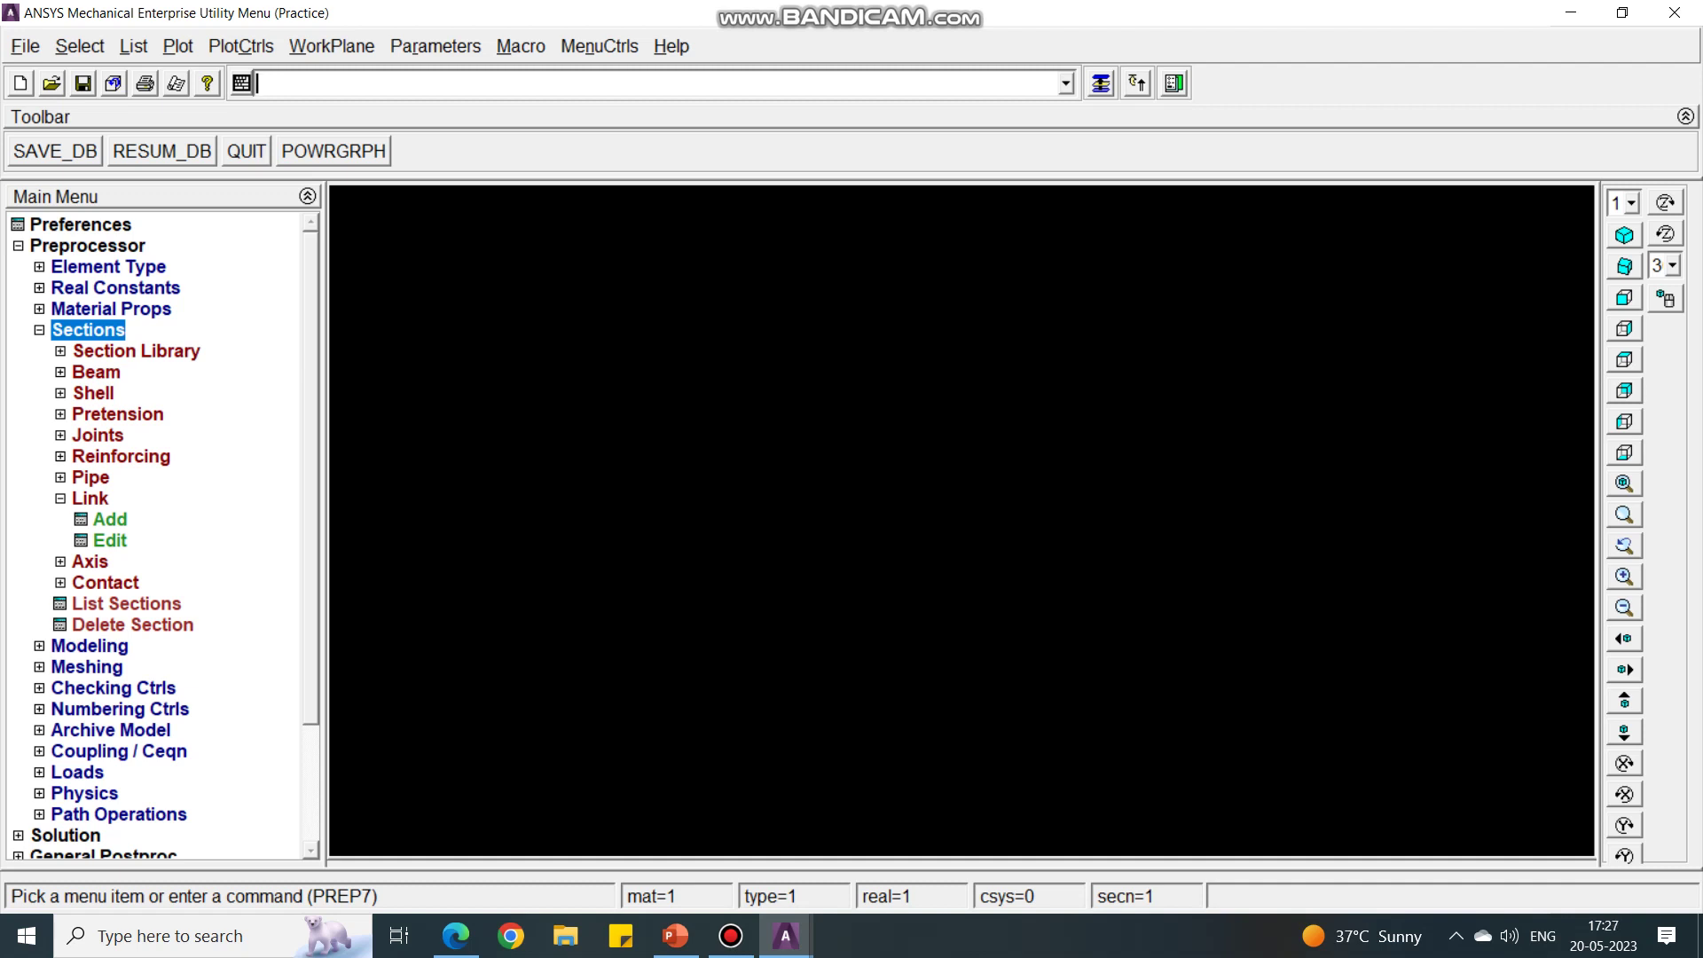
click(109, 520)
double_click(999, 451)
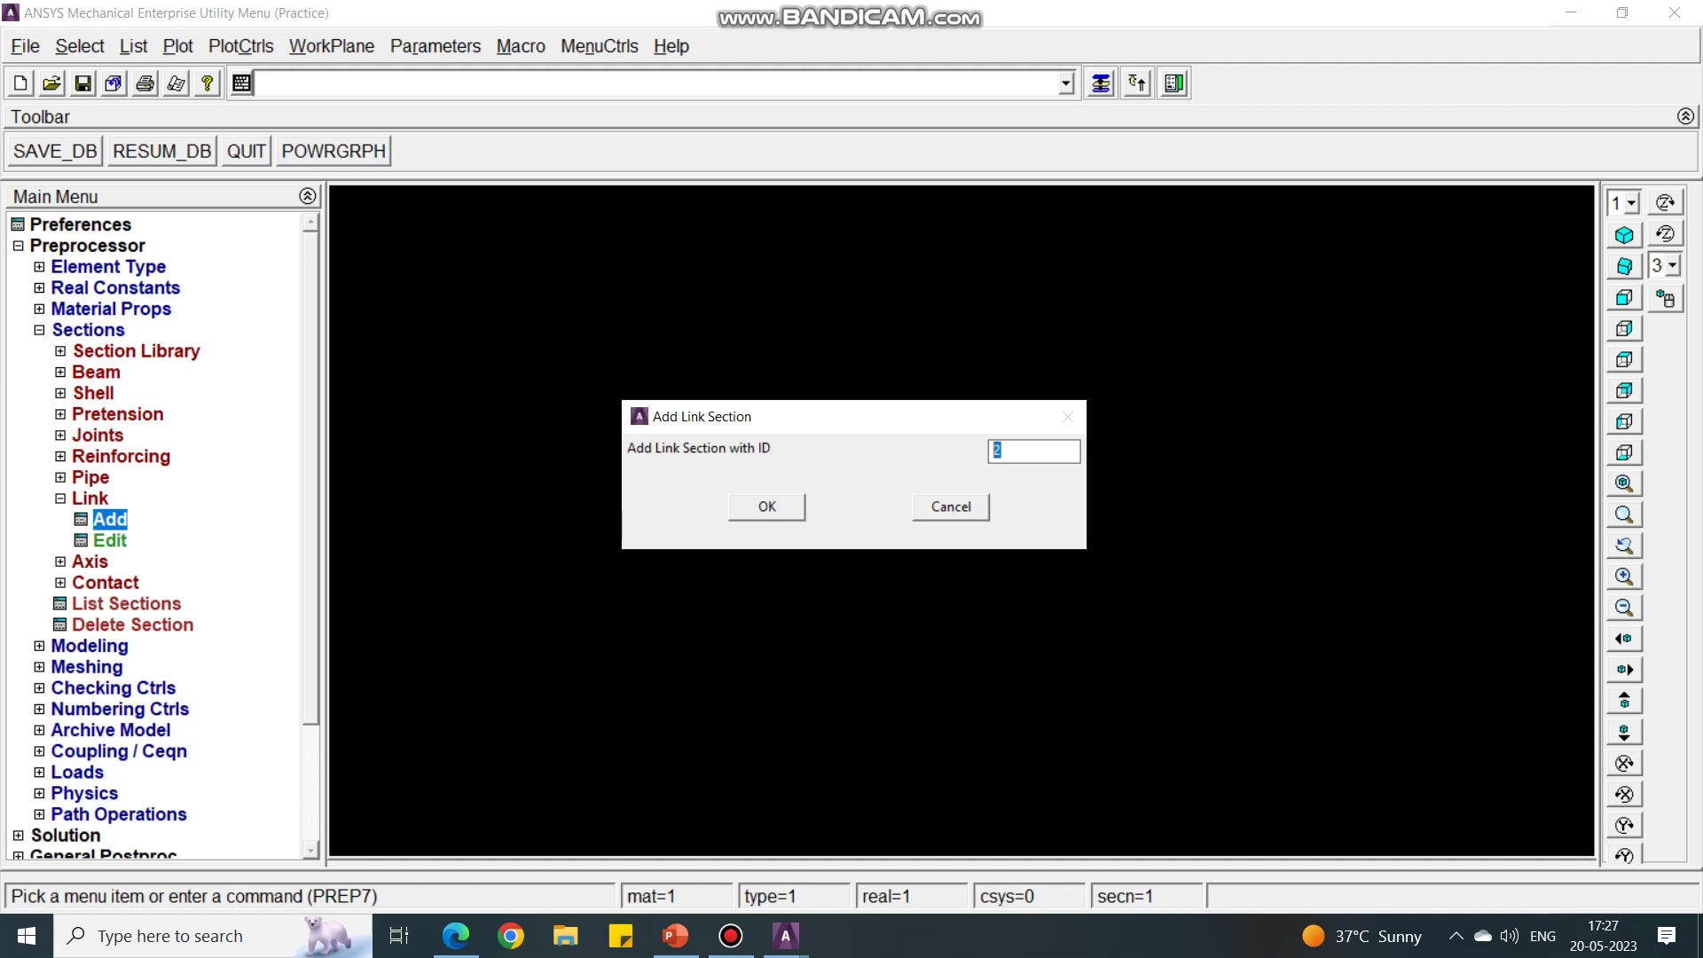
text(1)
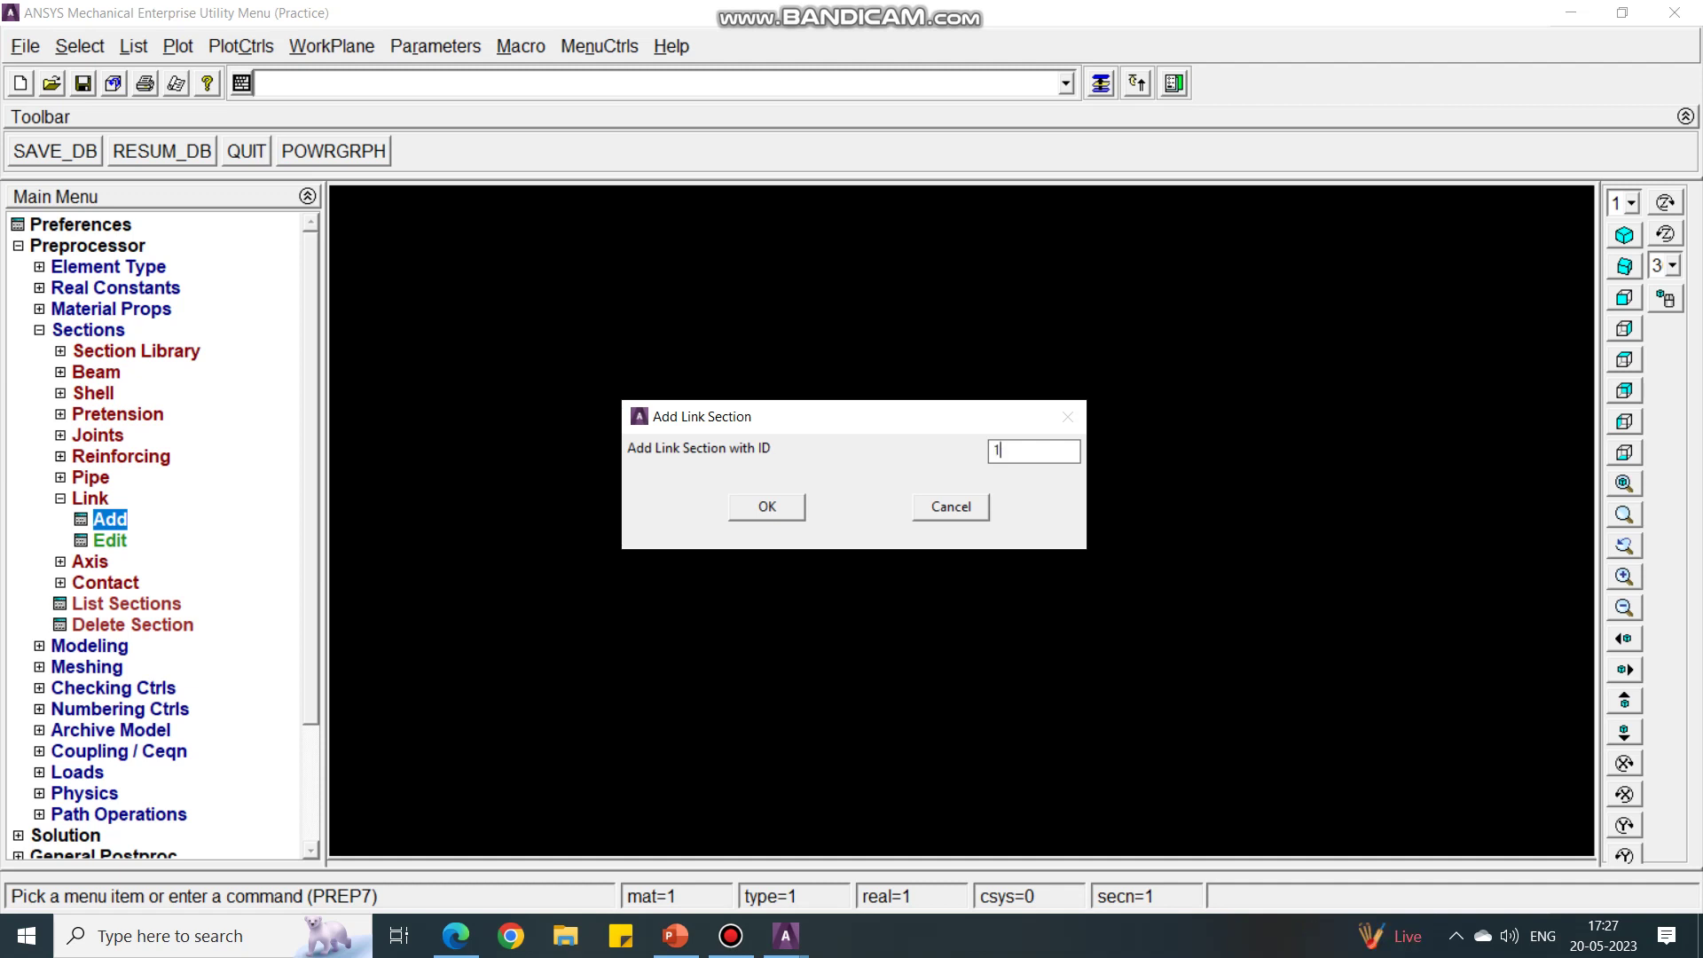
key(Return)
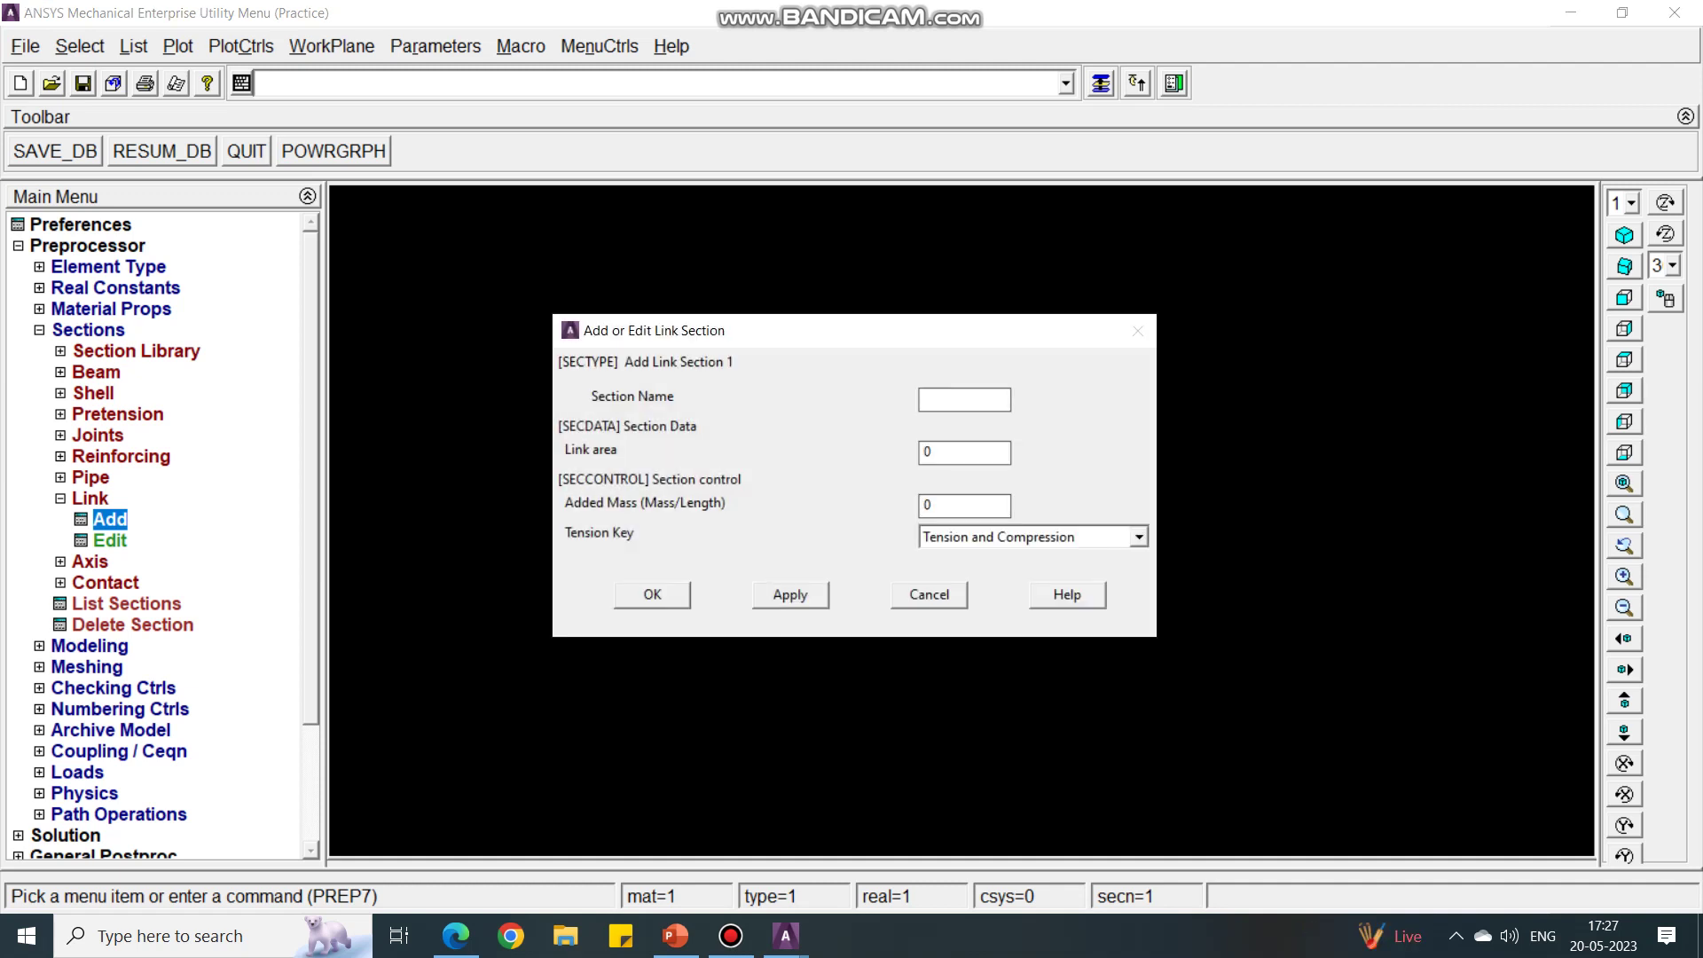
text(Circular)
click(675, 935)
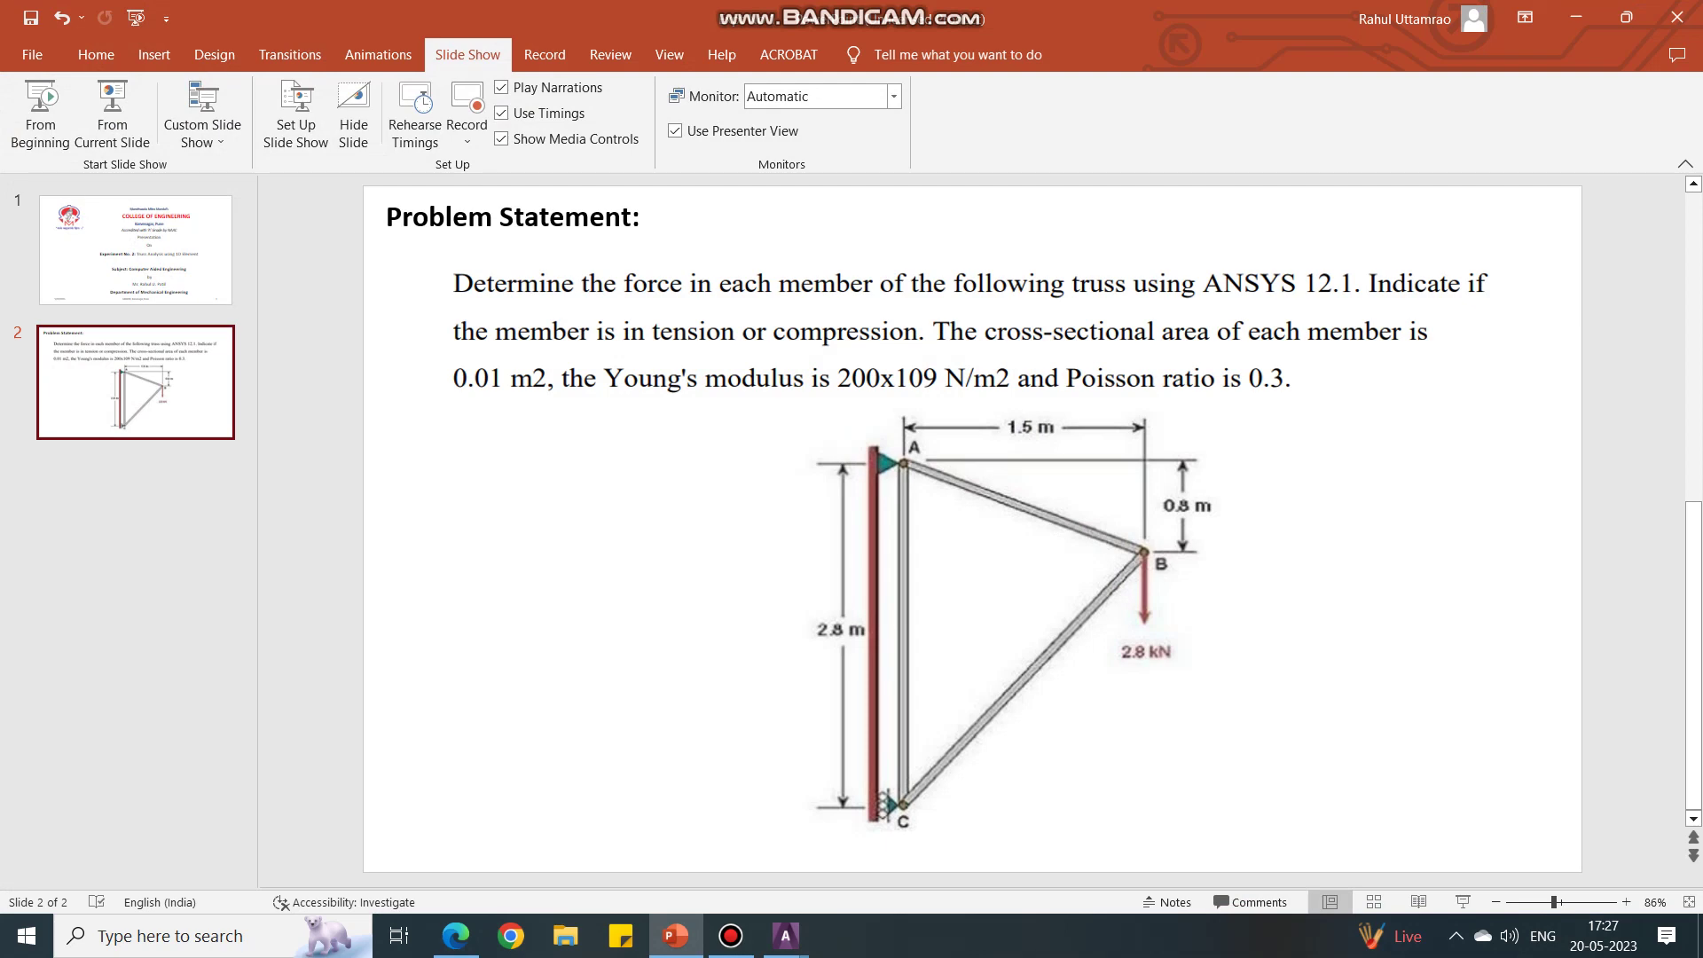
click(675, 935)
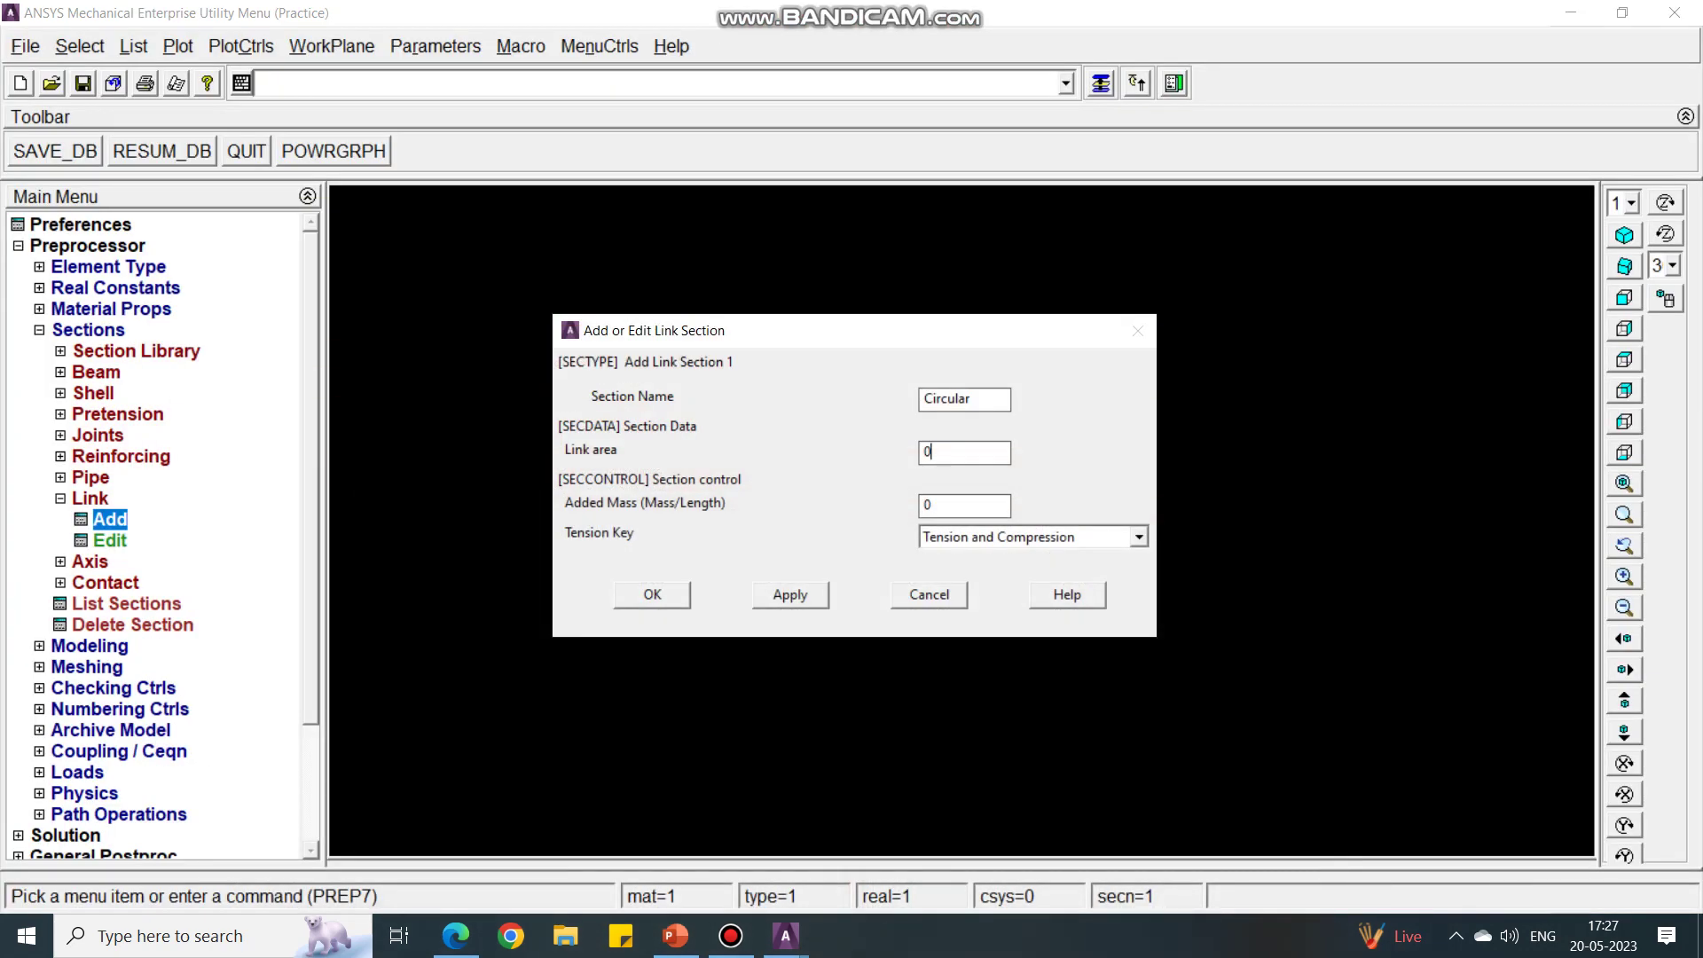
text(.01)
click(652, 594)
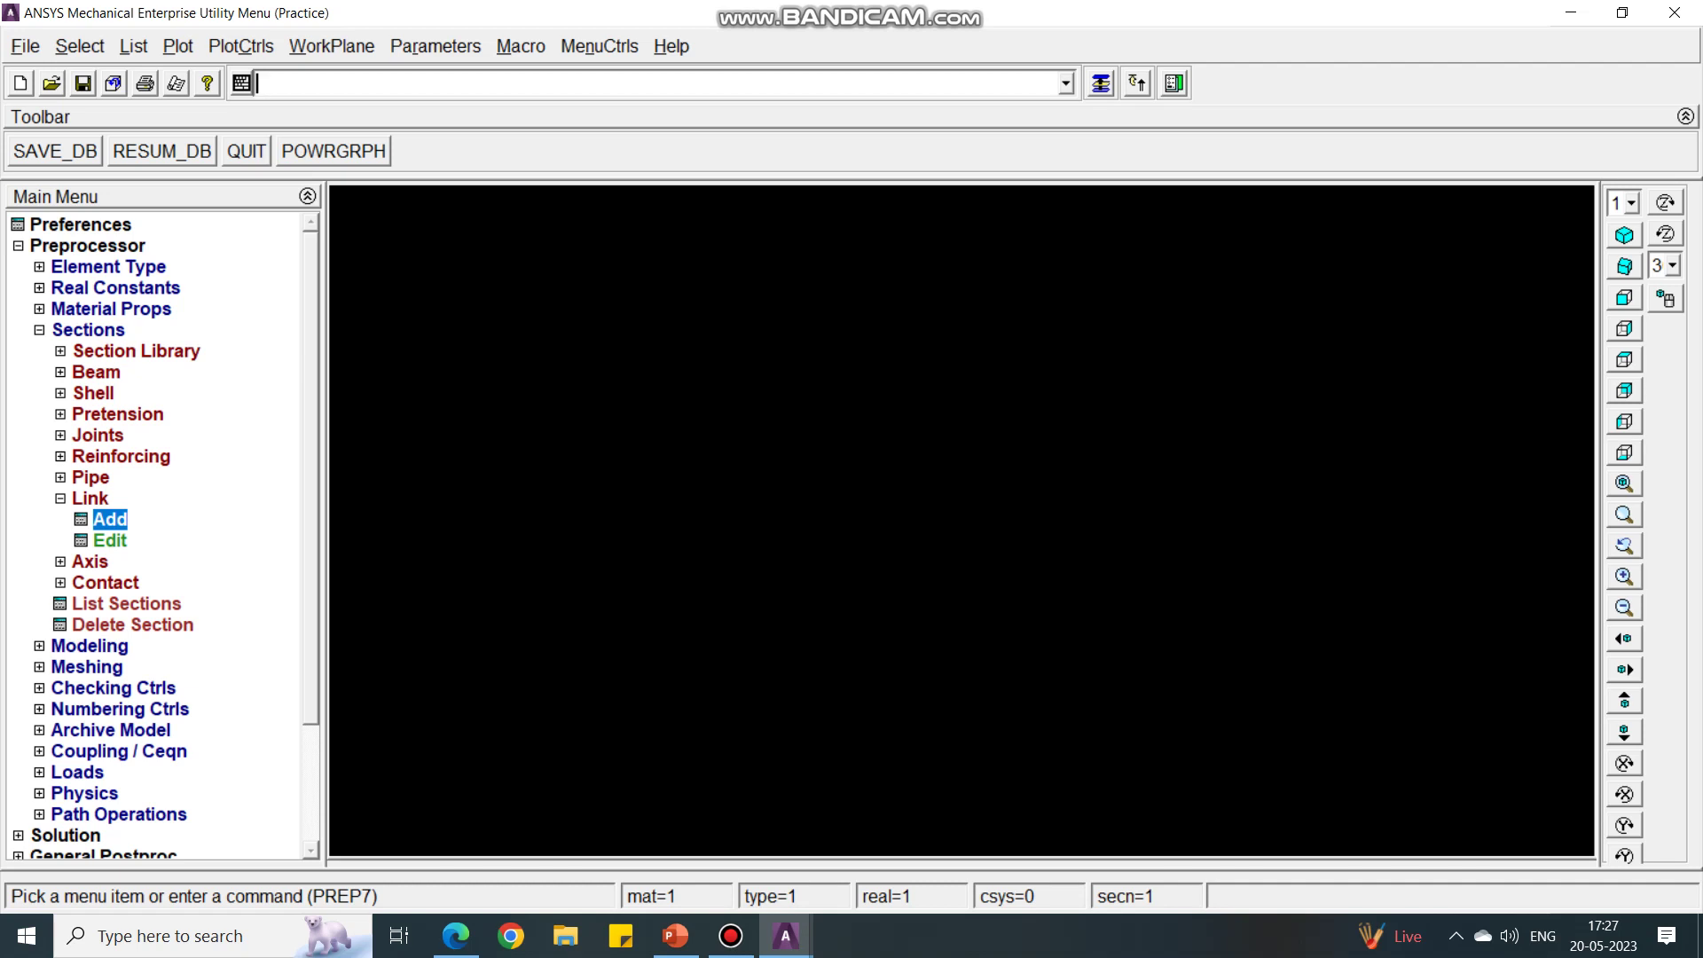
click(87, 329)
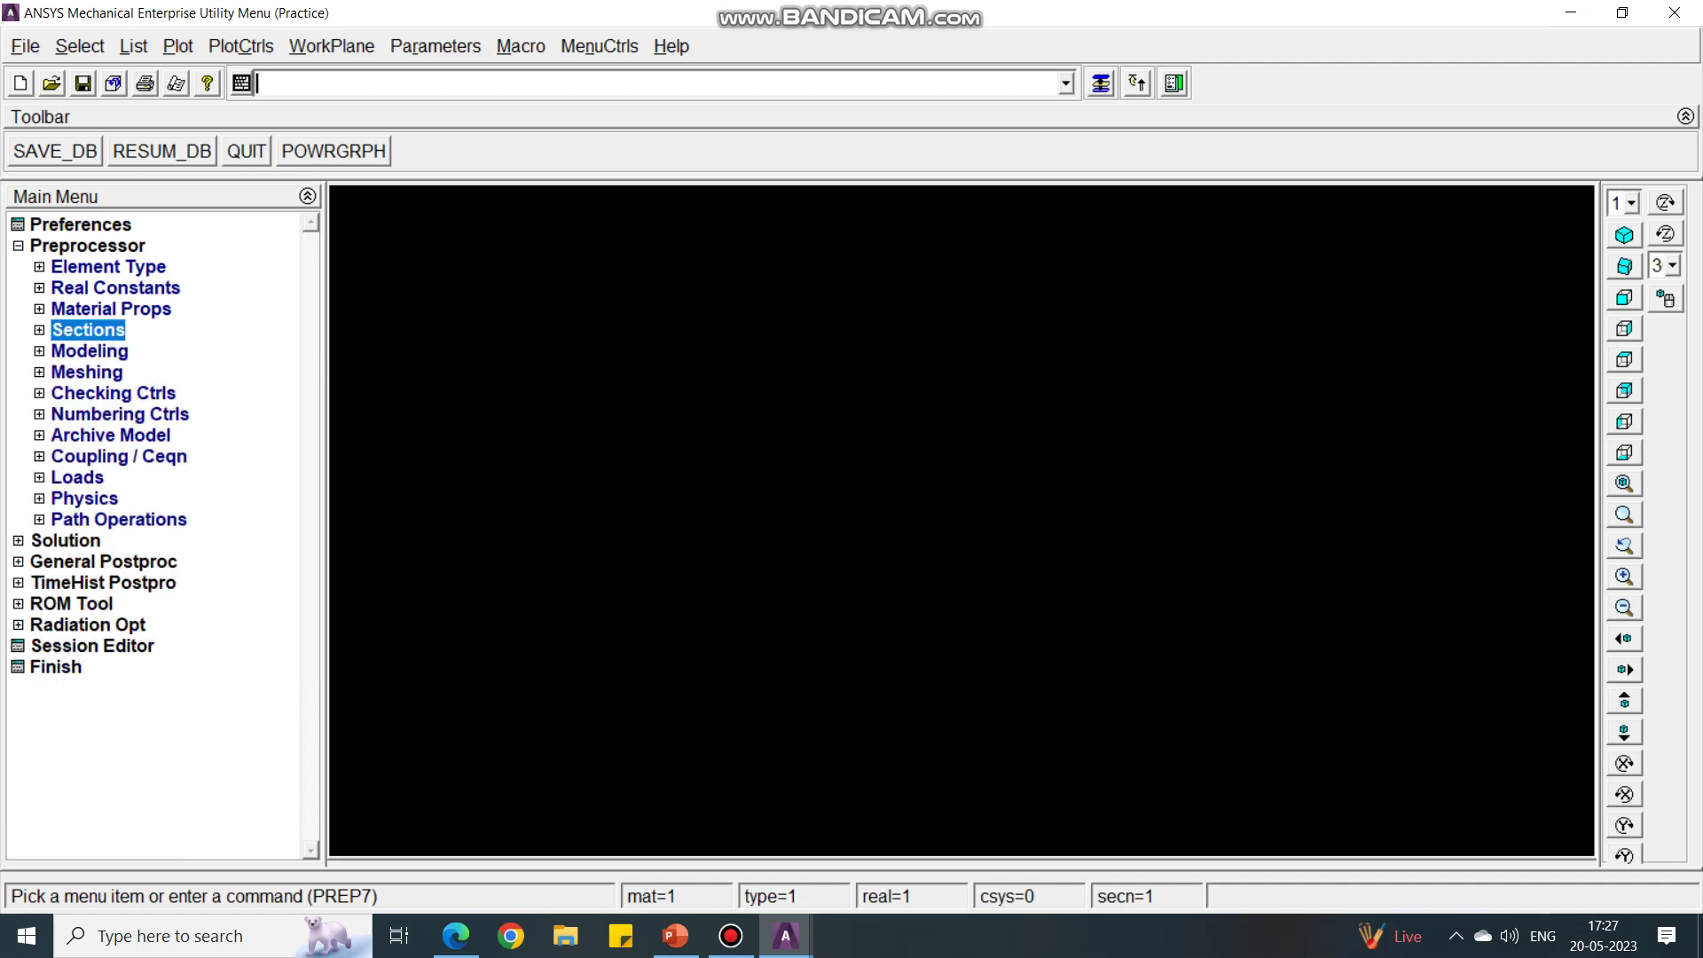
Create node 1 at X 0, Y 0, Z 0 in the active coordinate system, consulting the truss drawing in PowerPoint
click(88, 351)
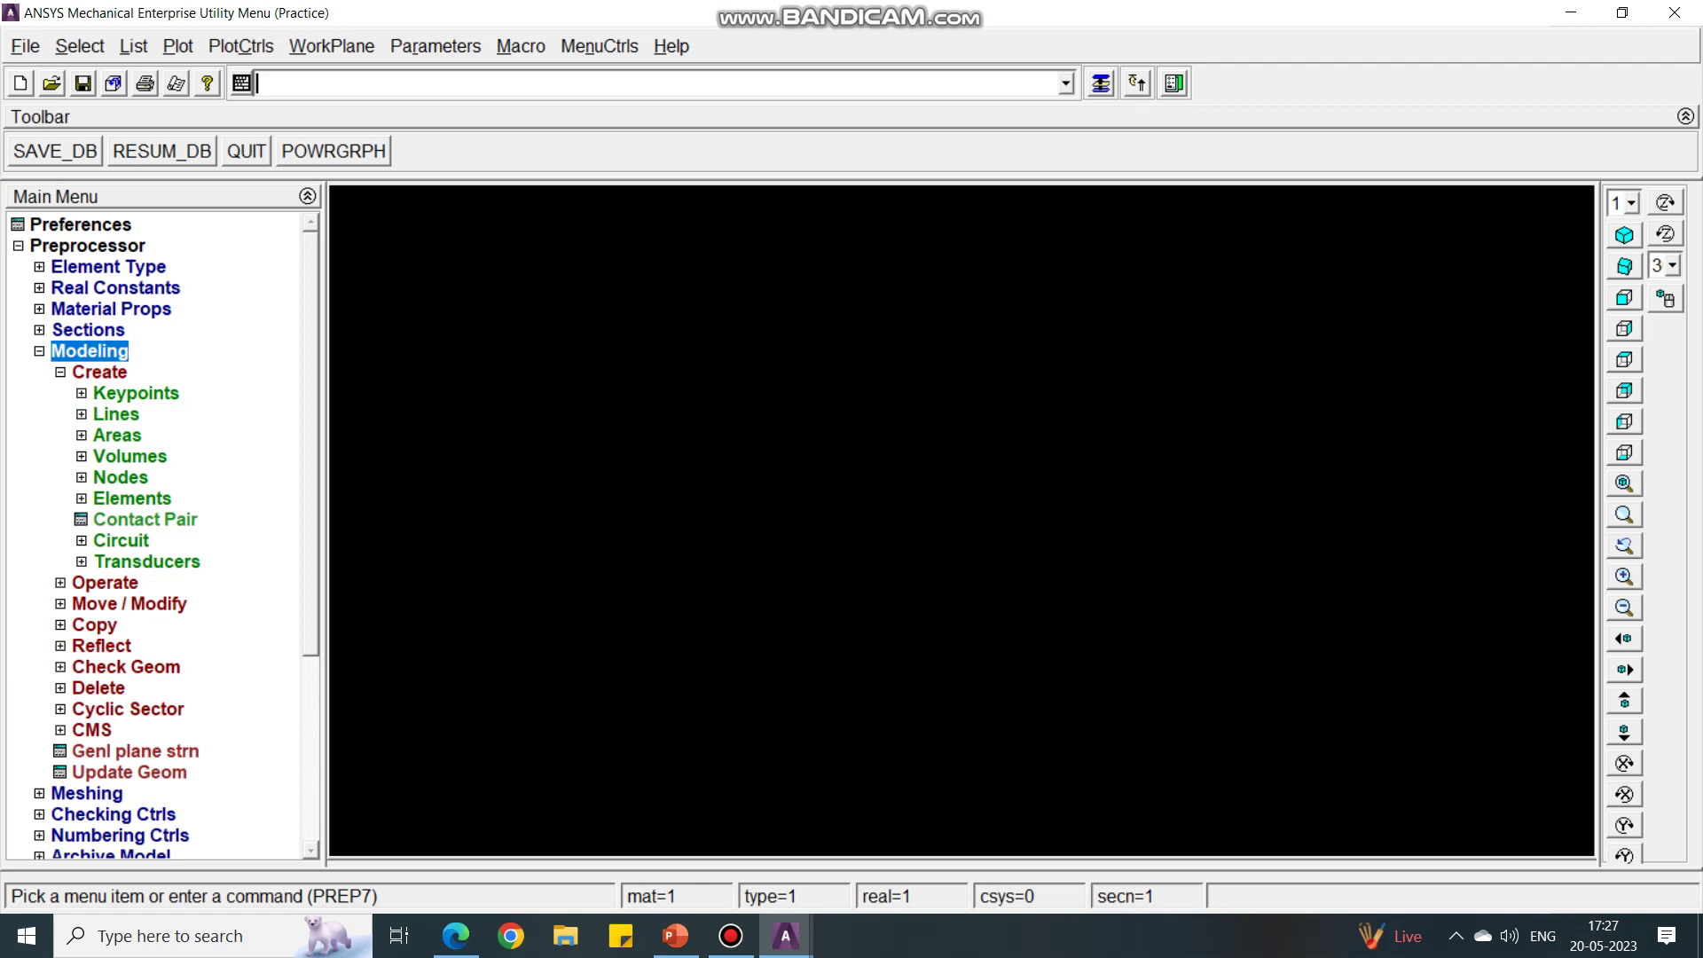
click(120, 477)
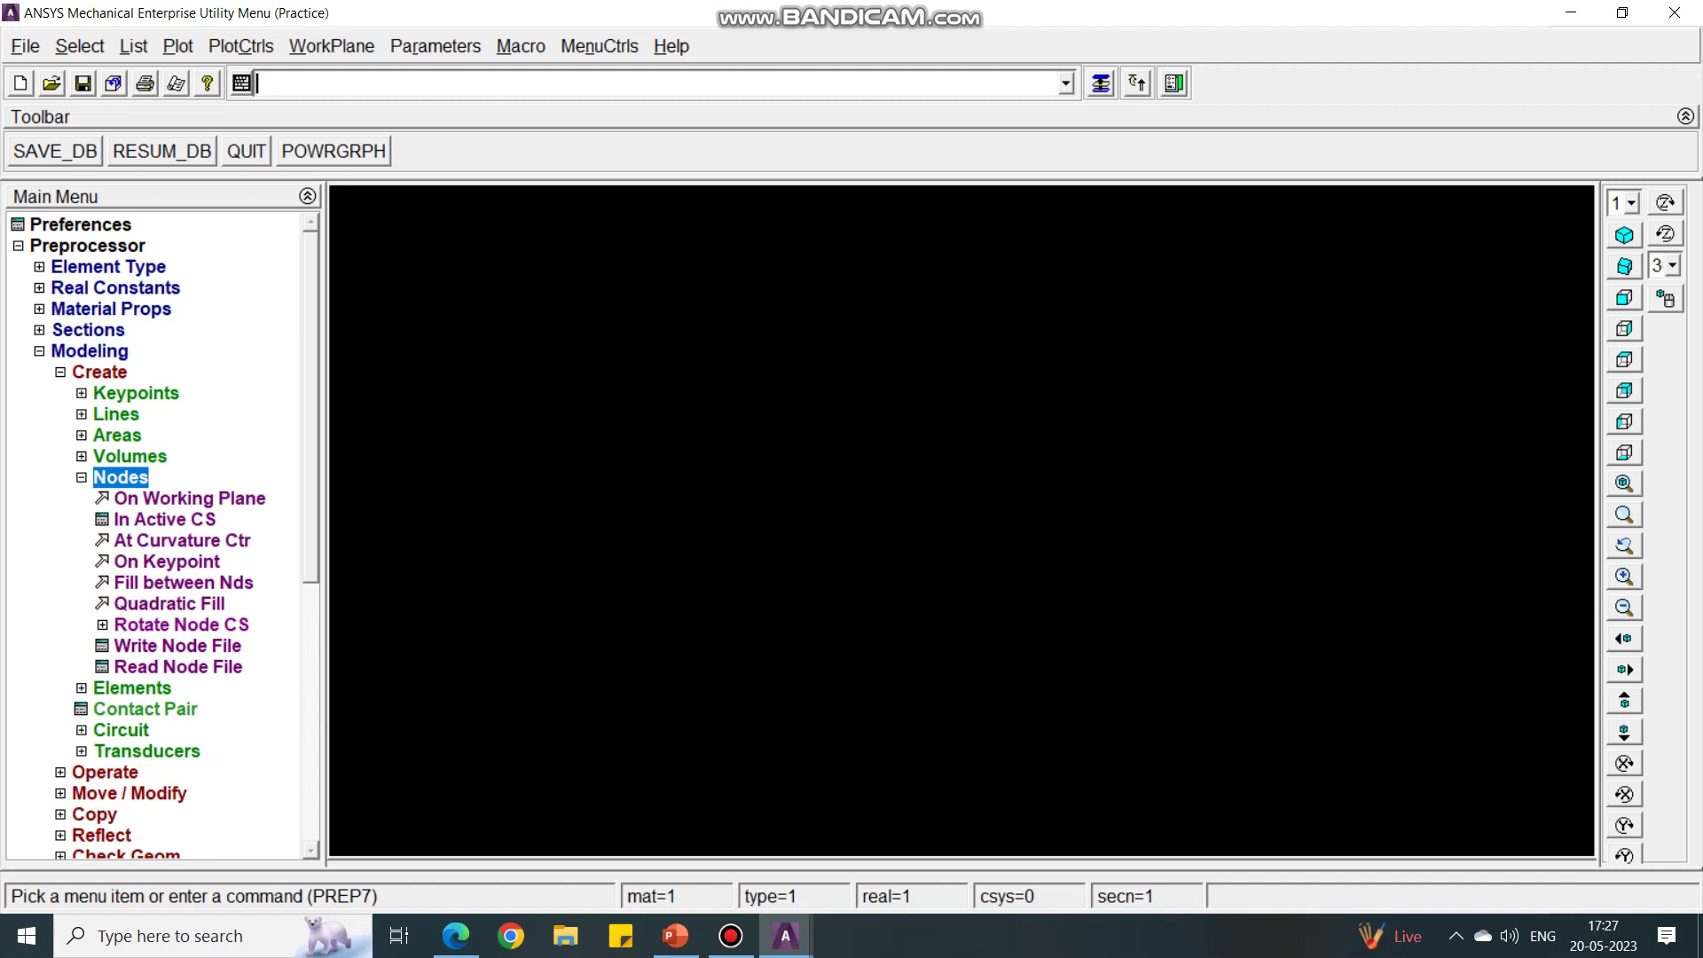
click(164, 519)
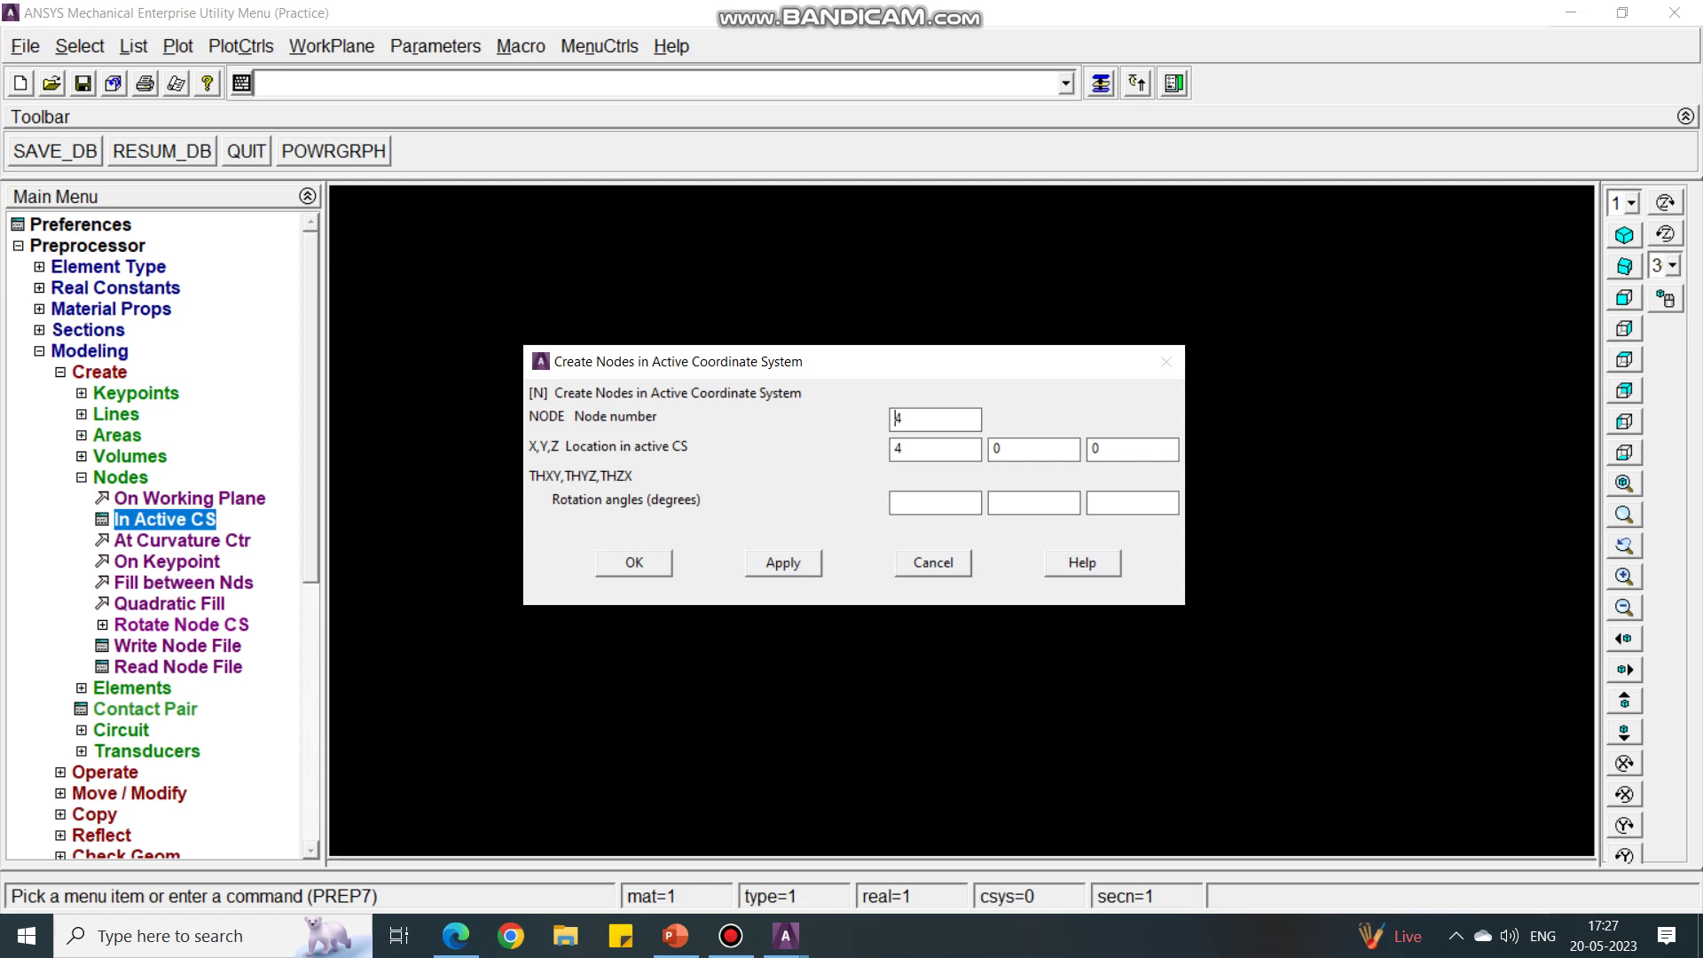
text(1)
key(Tab)
click(675, 935)
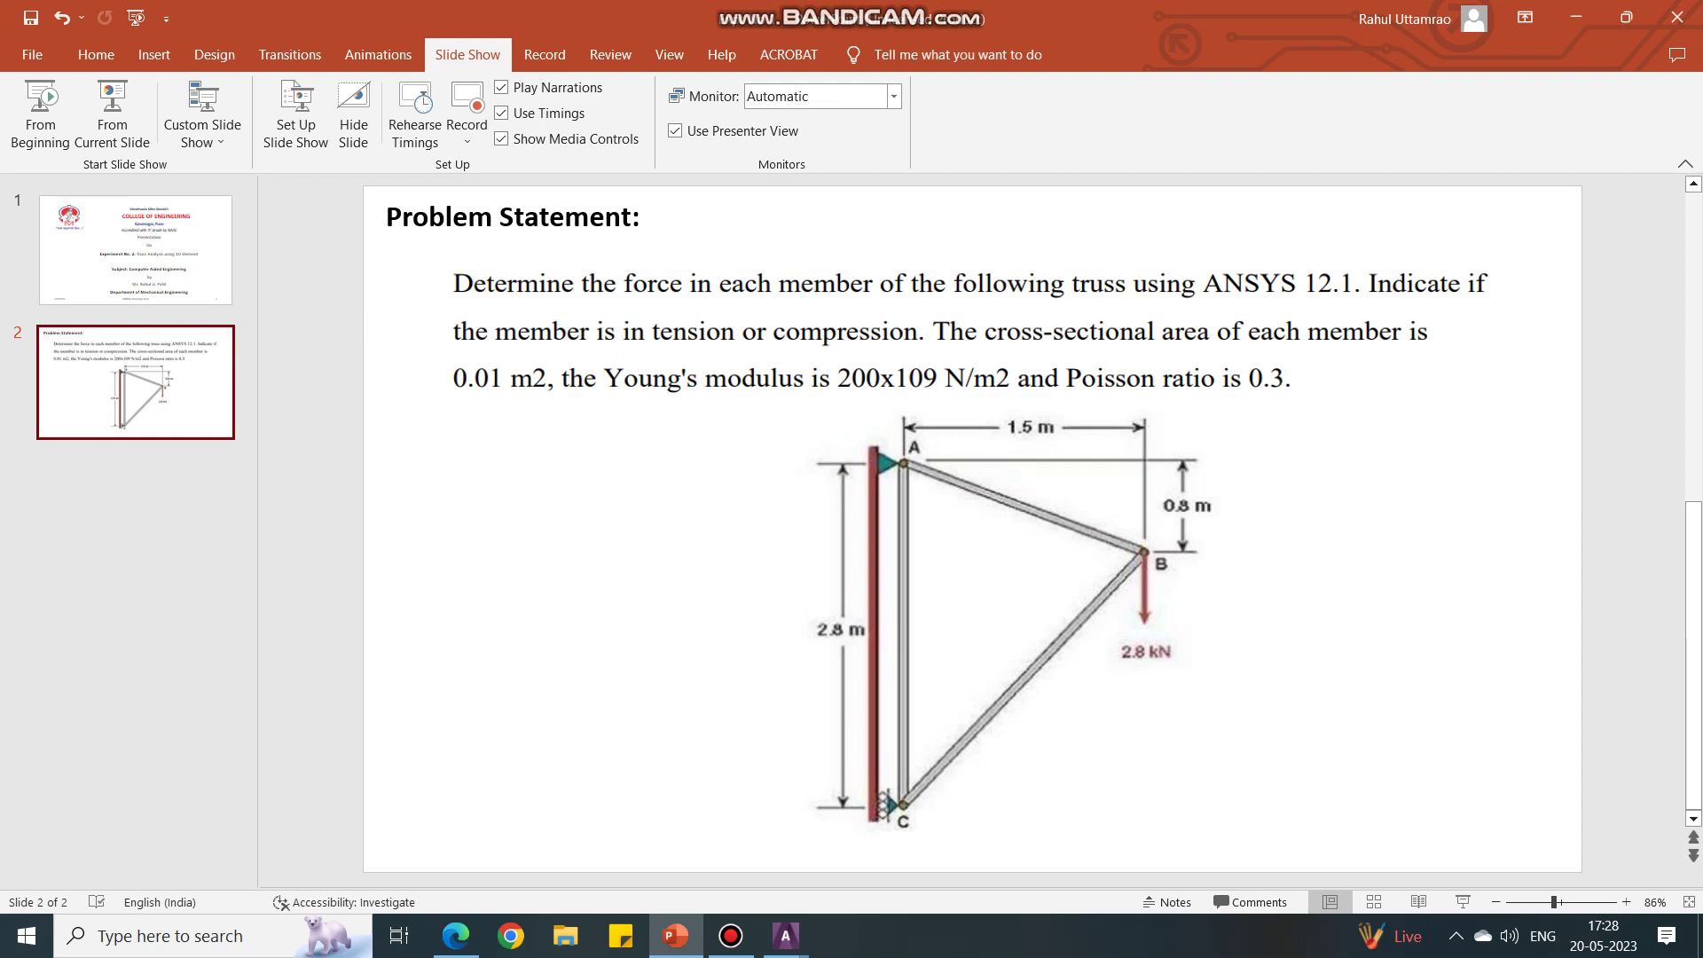
mouse_move(785, 936)
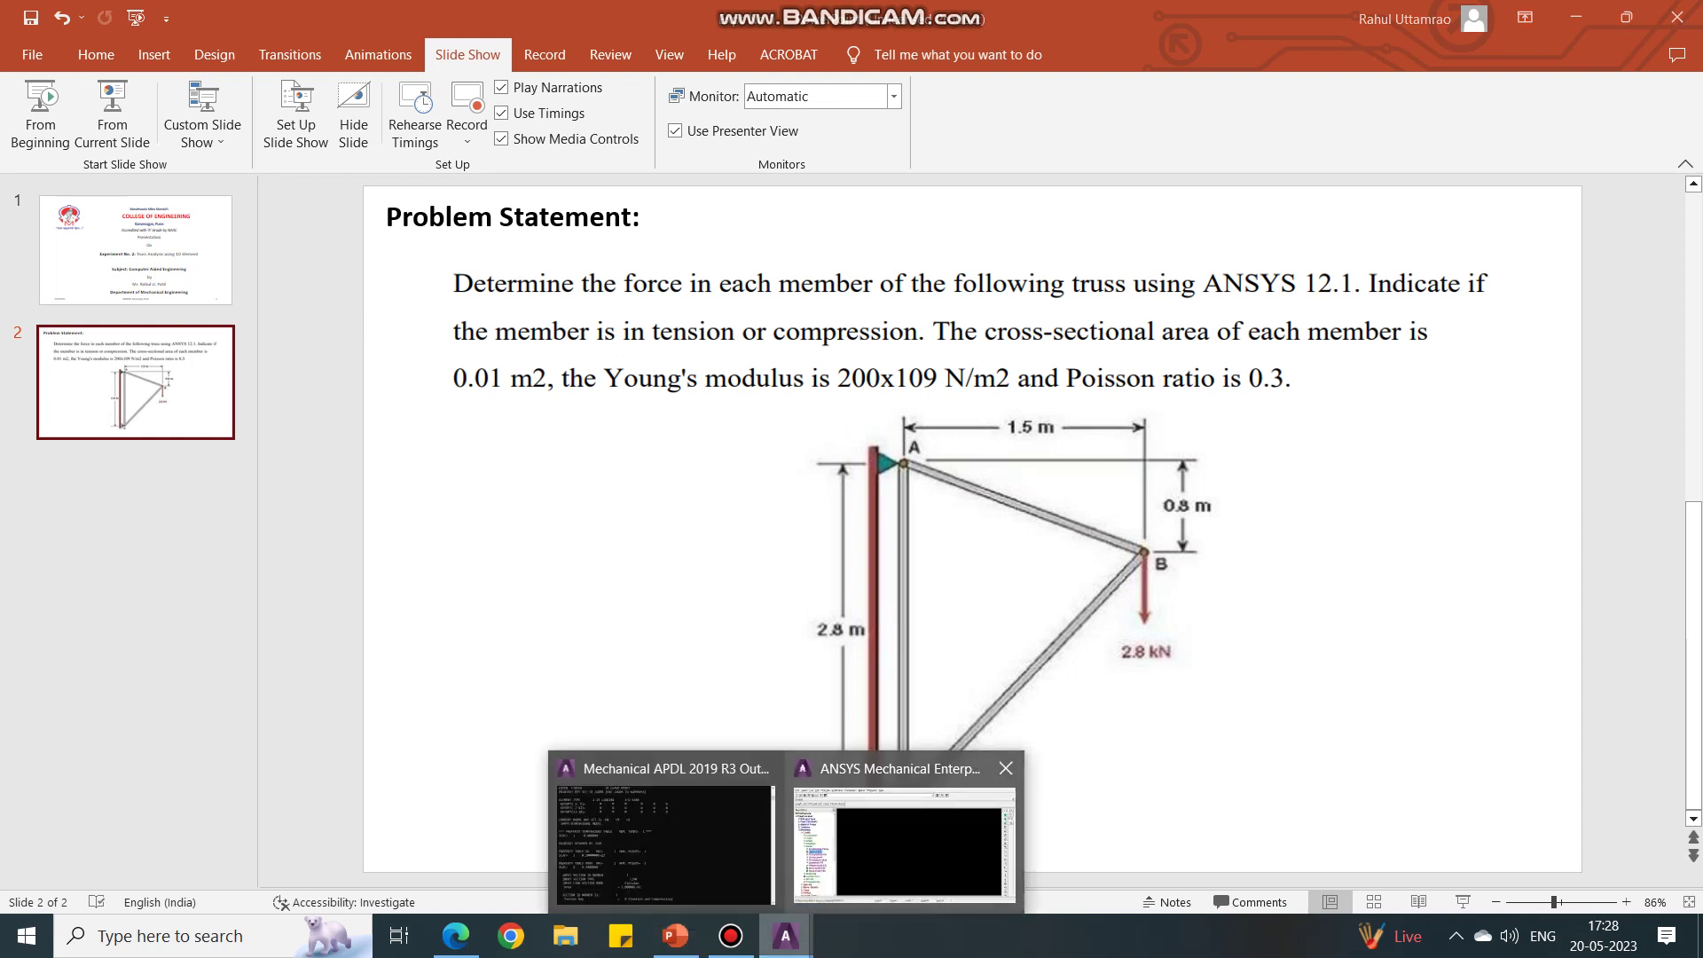
click(910, 834)
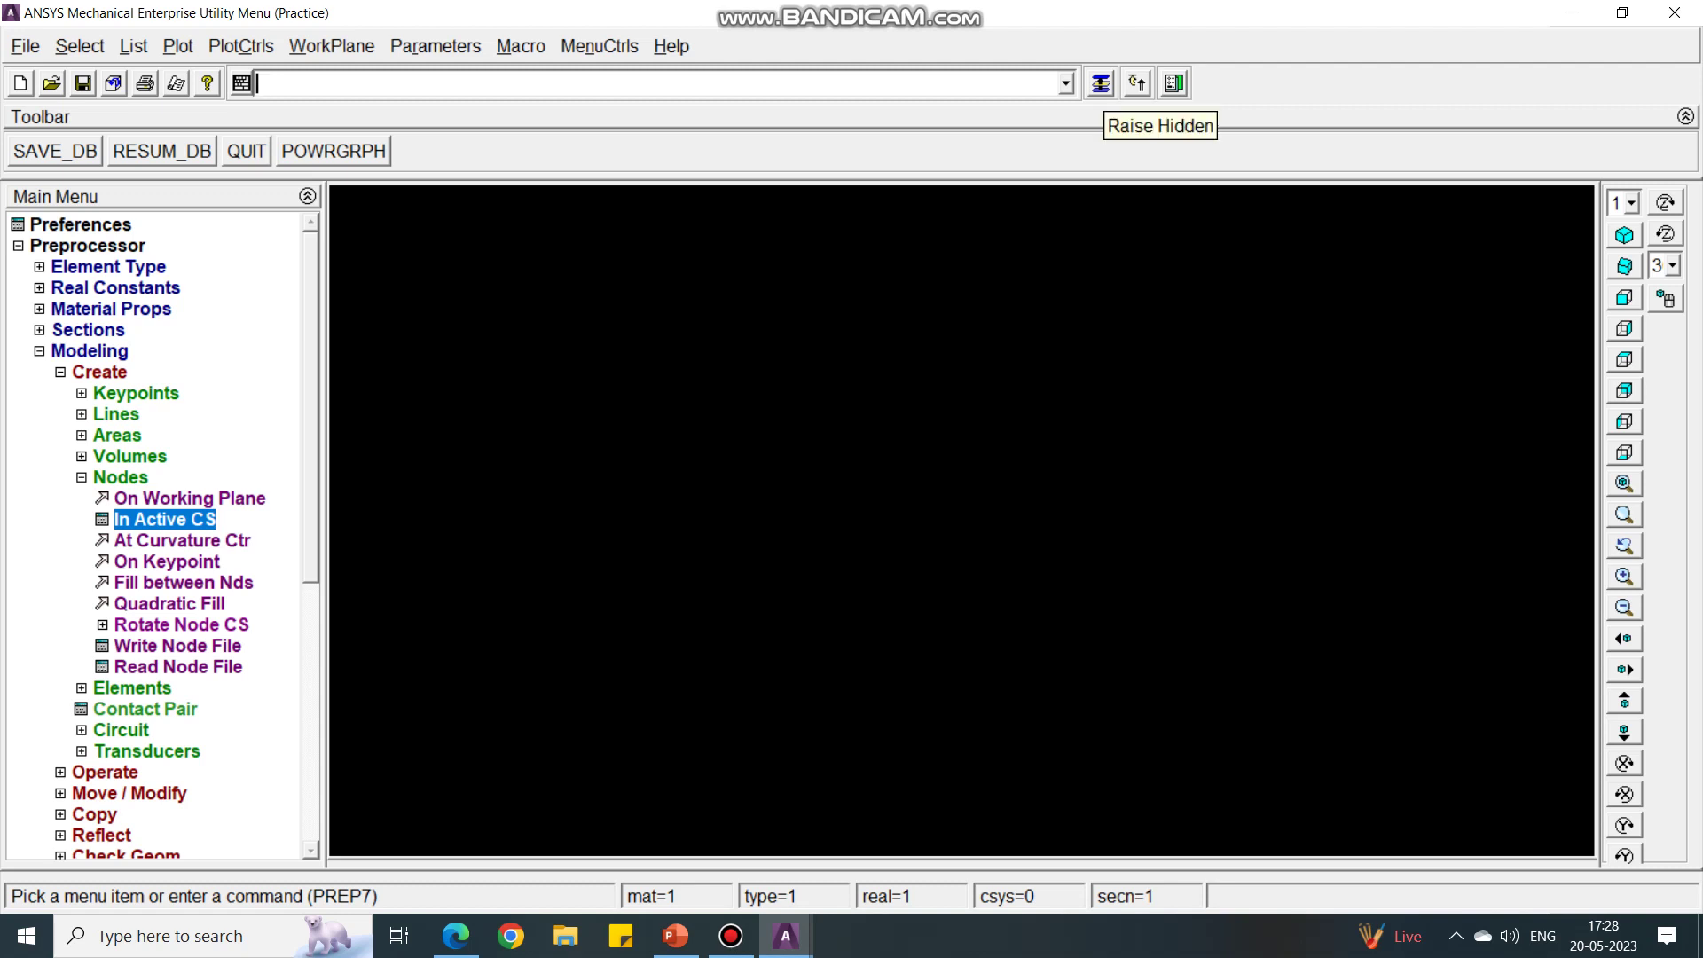
click(1101, 82)
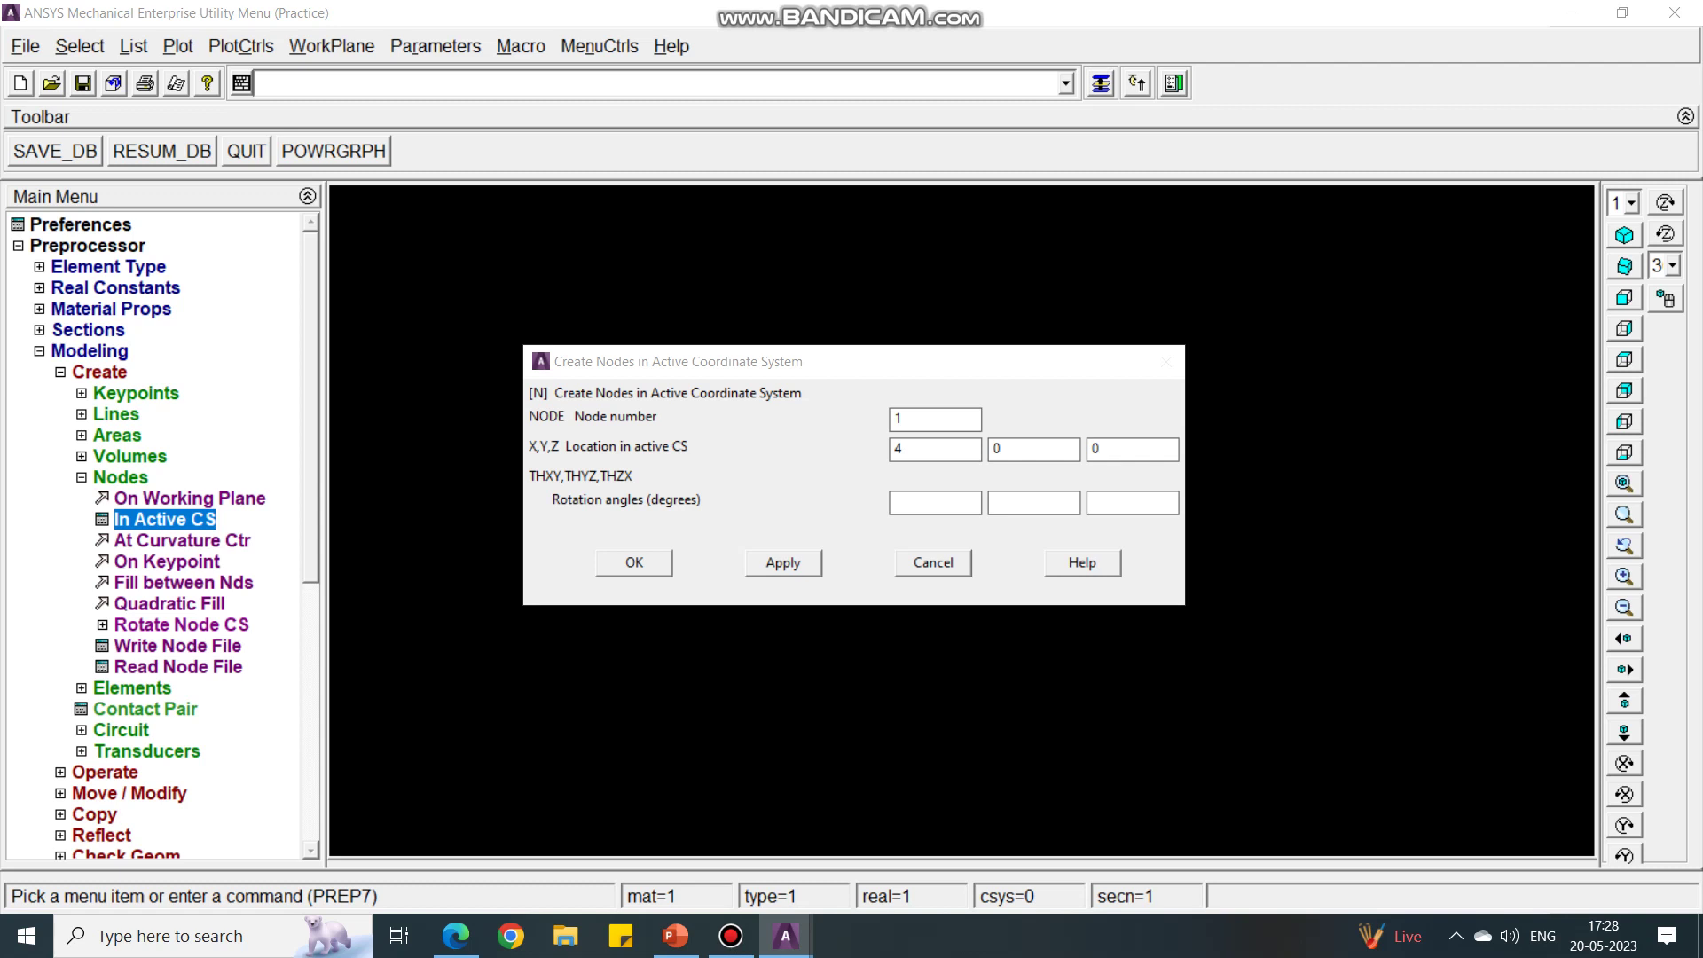
double_click(898, 449)
text(0)
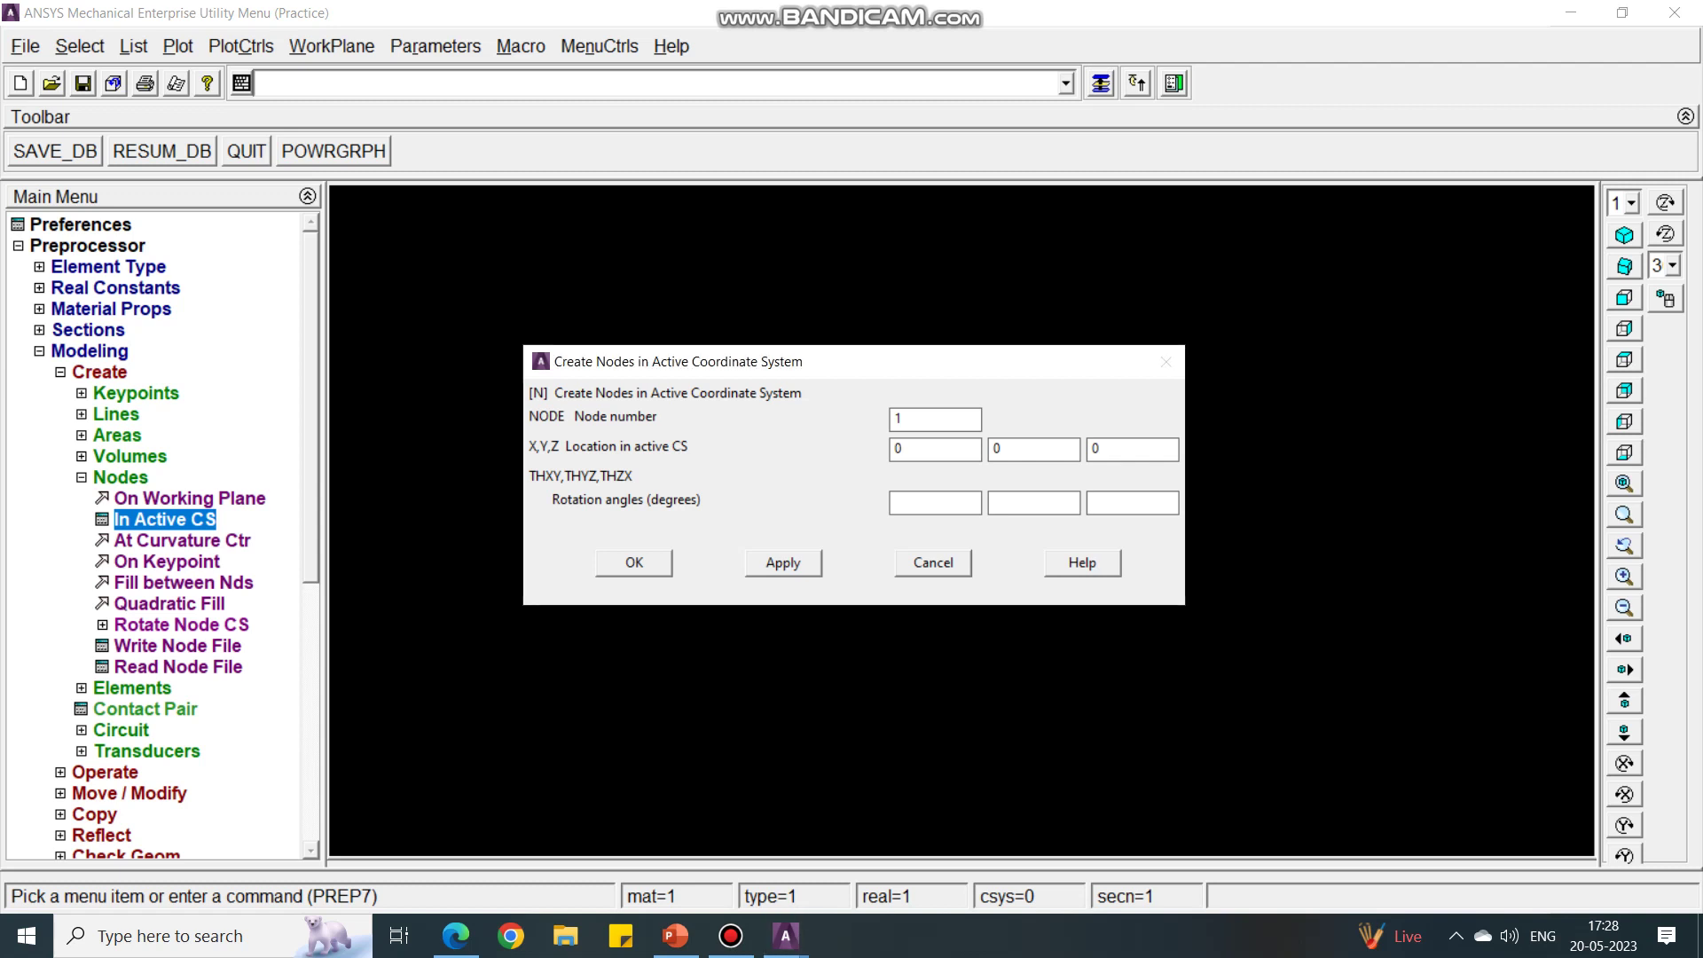
double_click(902, 419)
click(782, 563)
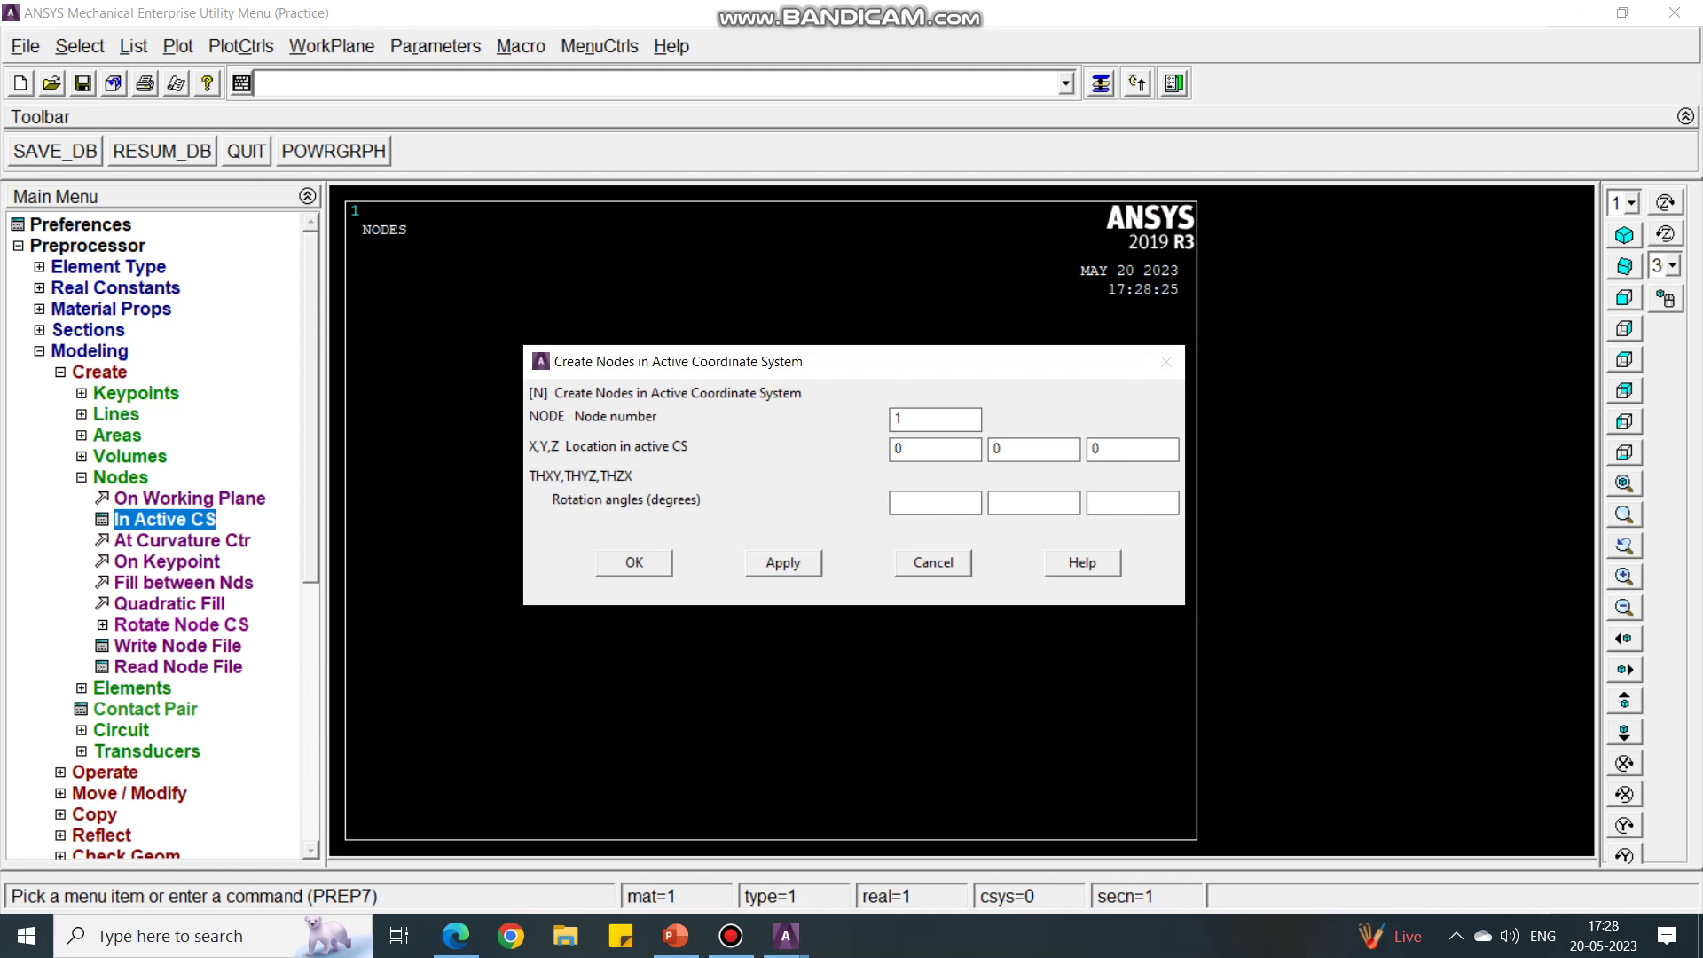
Create node 2 at X 0, Y 2.8, Z 0 in the active coordinate system, consulting the truss drawing in PowerPoint
click(676, 936)
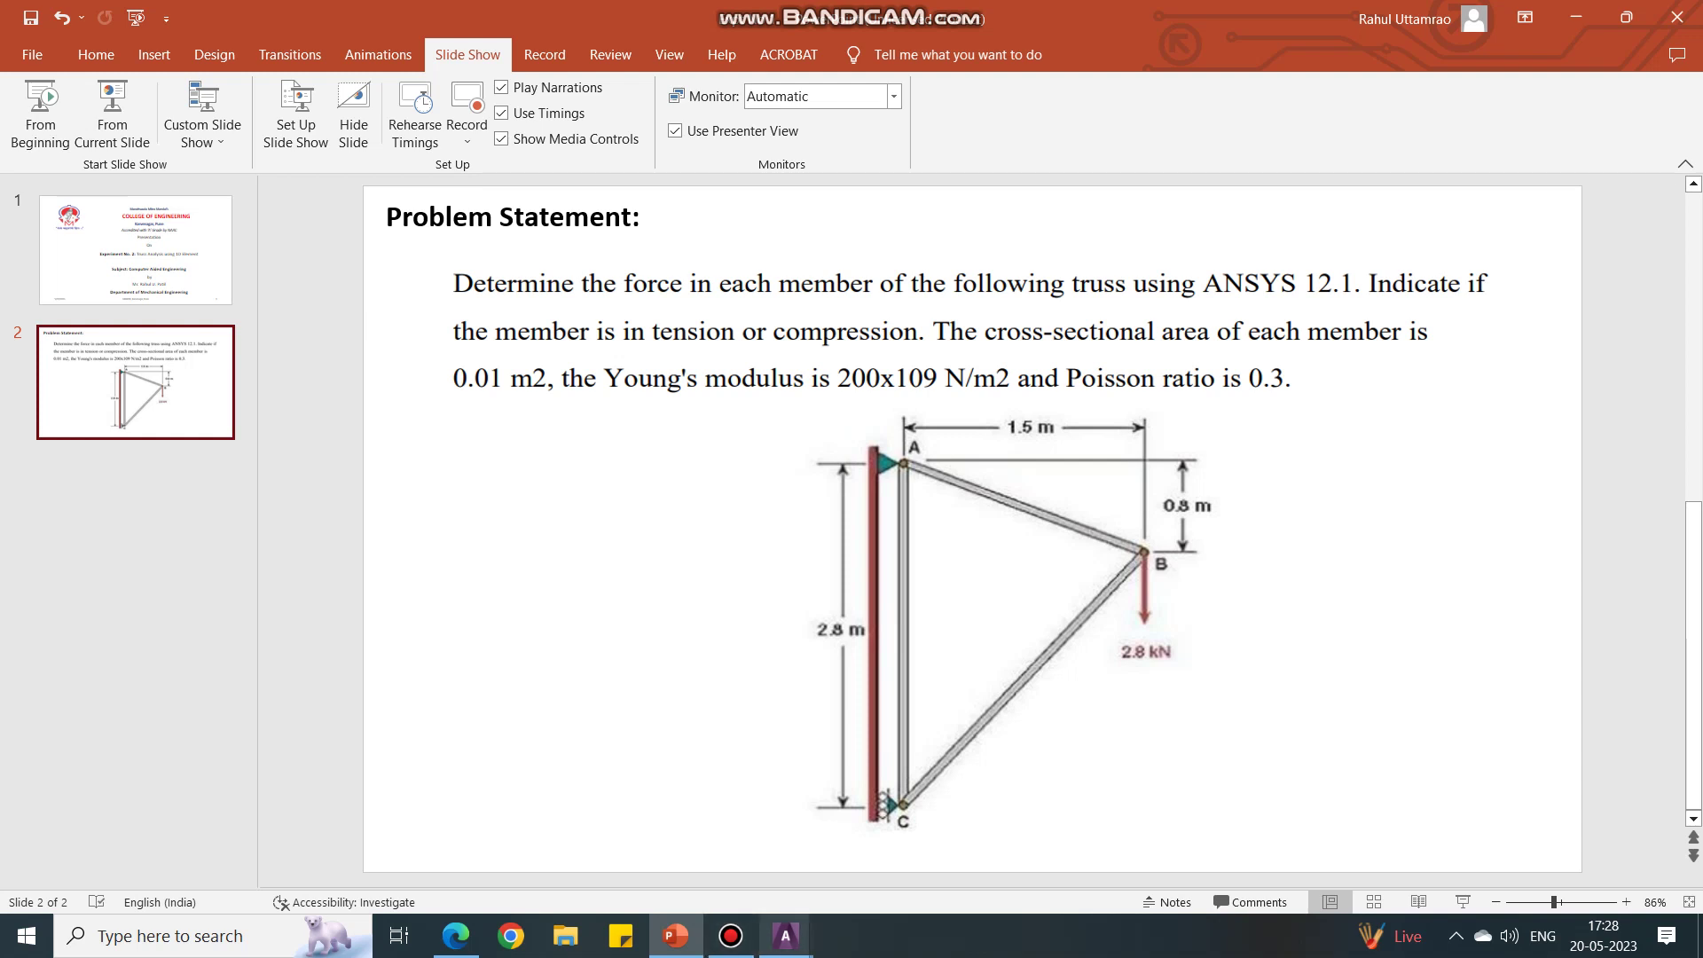
mouse_move(785, 935)
click(914, 843)
click(1101, 84)
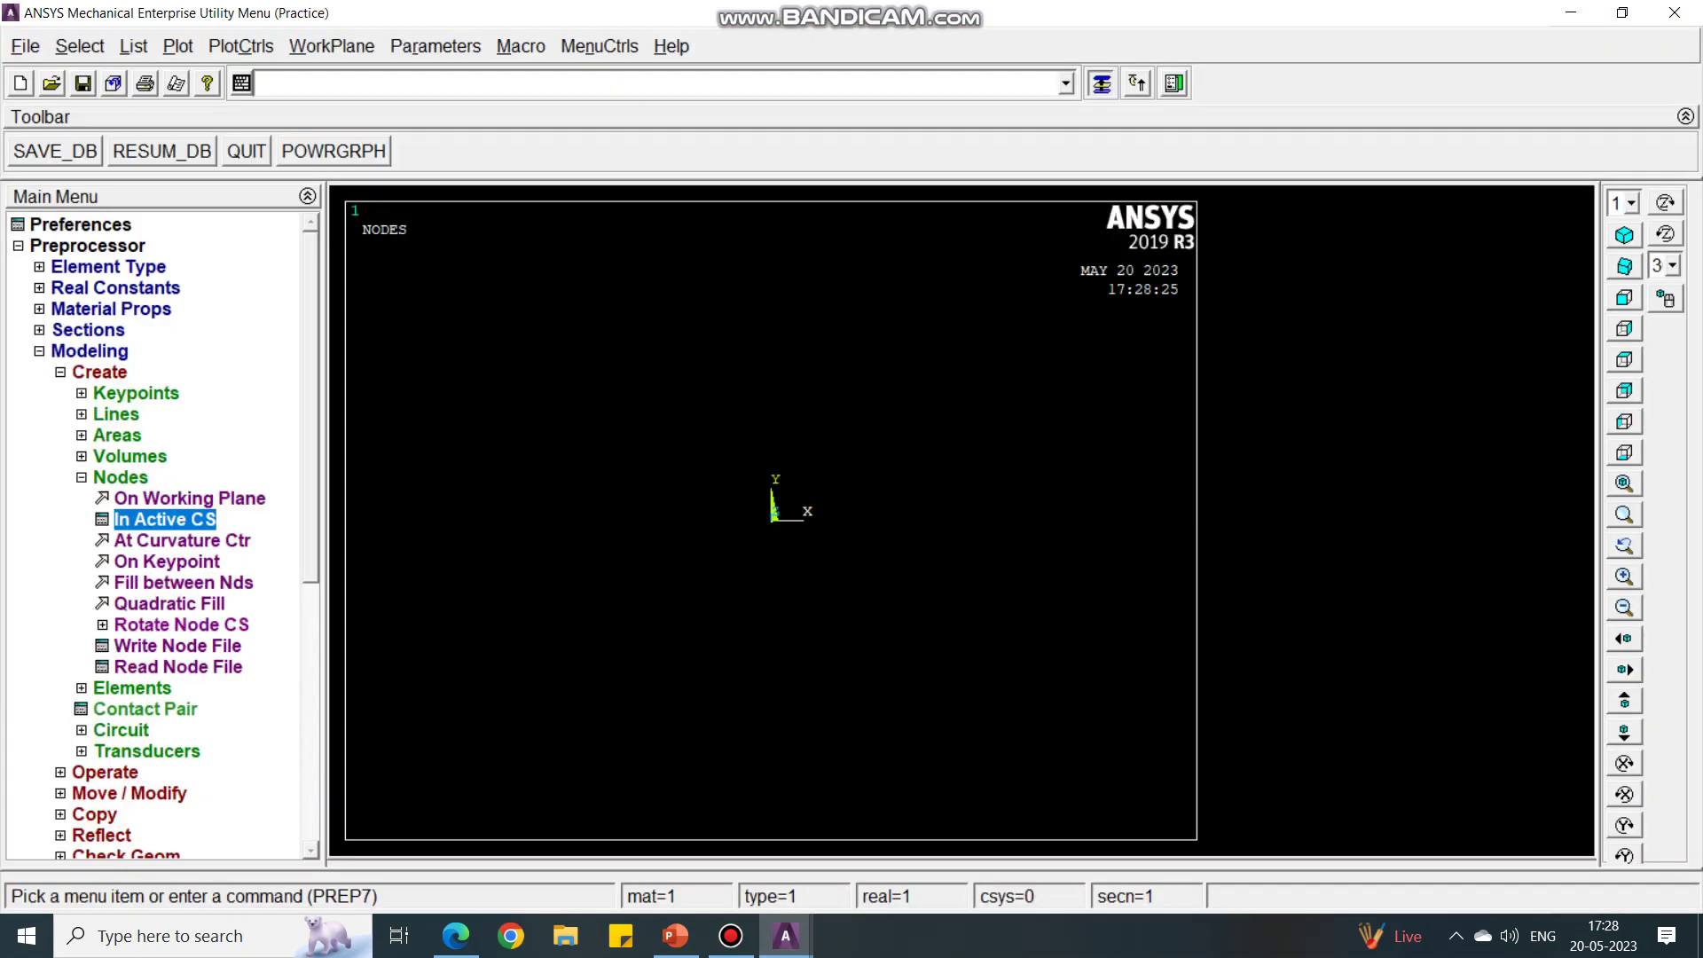
double_click(899, 418)
text(2)
key(Tab)
text(2)
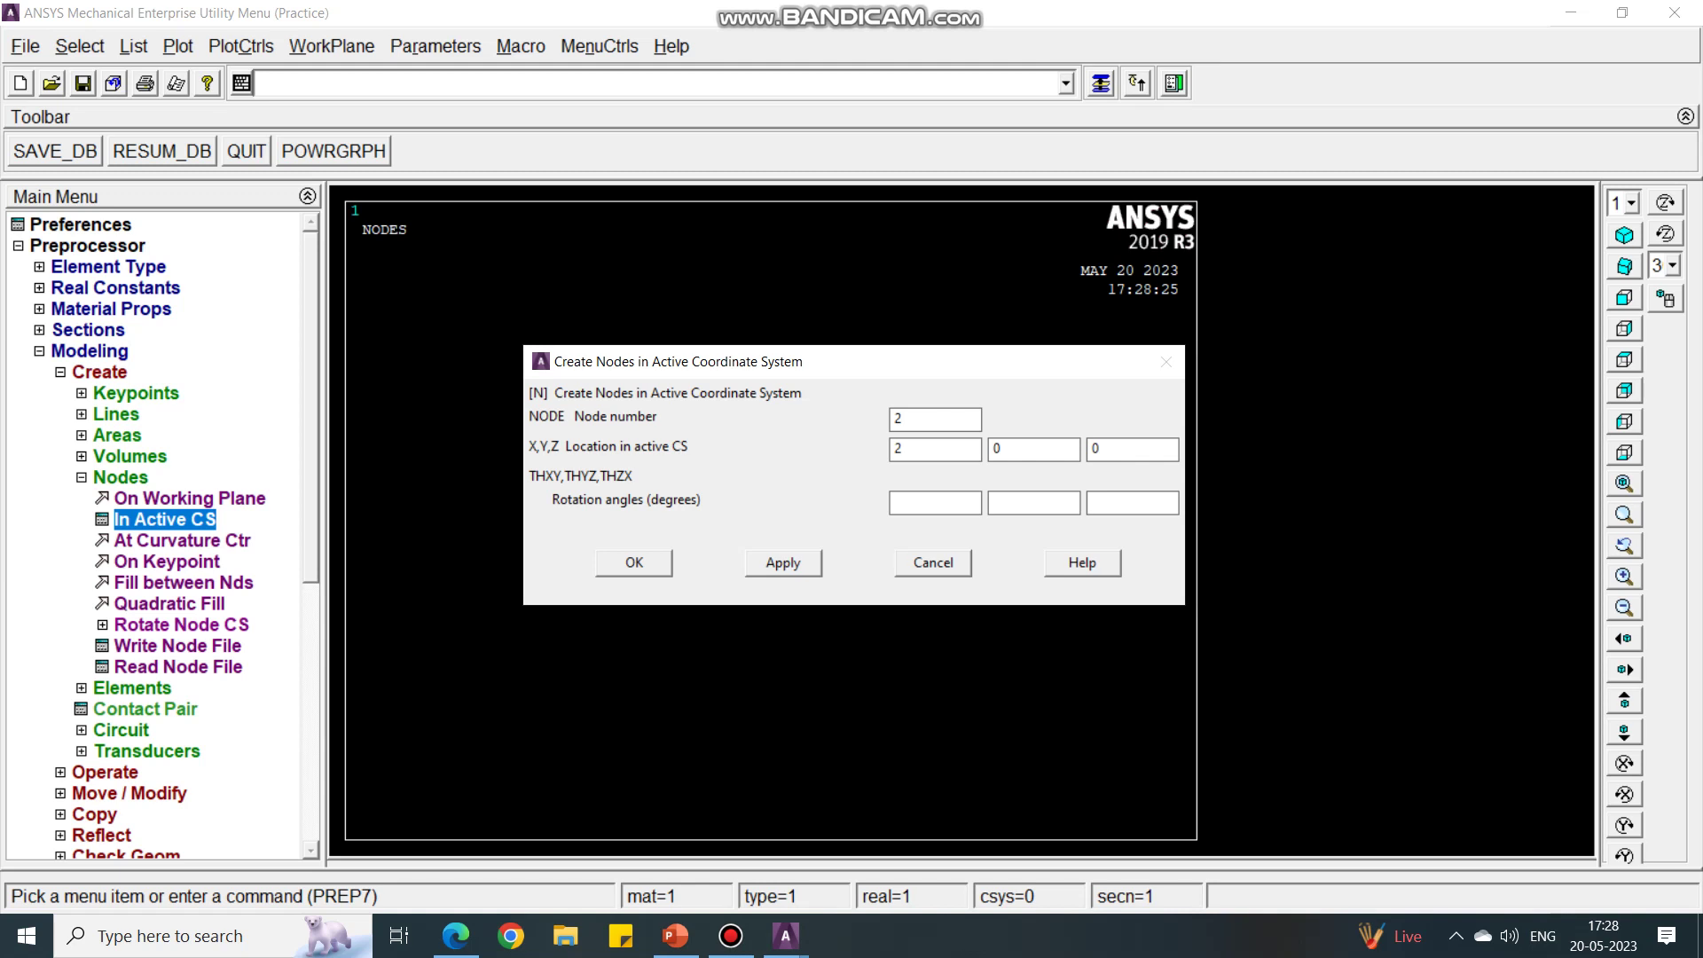
double_click(899, 449)
text(0)
key(Tab)
text(2.8)
click(783, 563)
Create node 3 at X 1.5, Y 2, Z 0 in the active coordinate system, consulting the truss drawing in PowerPoint
click(675, 936)
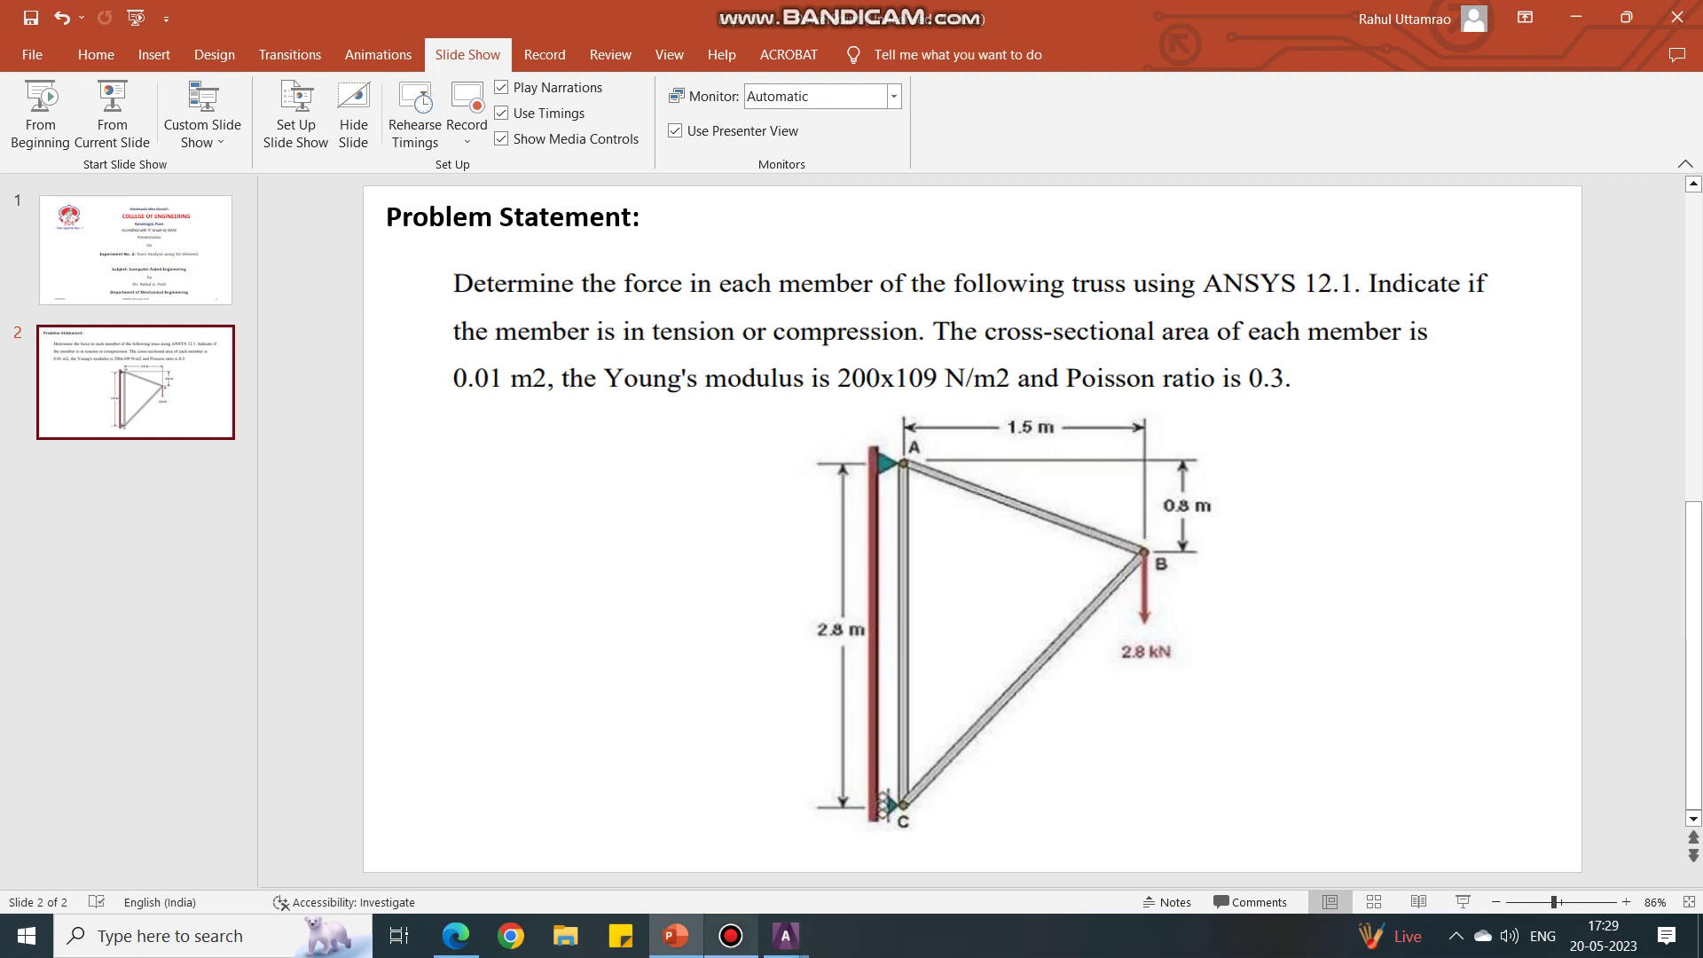
click(731, 936)
mouse_move(786, 936)
click(909, 834)
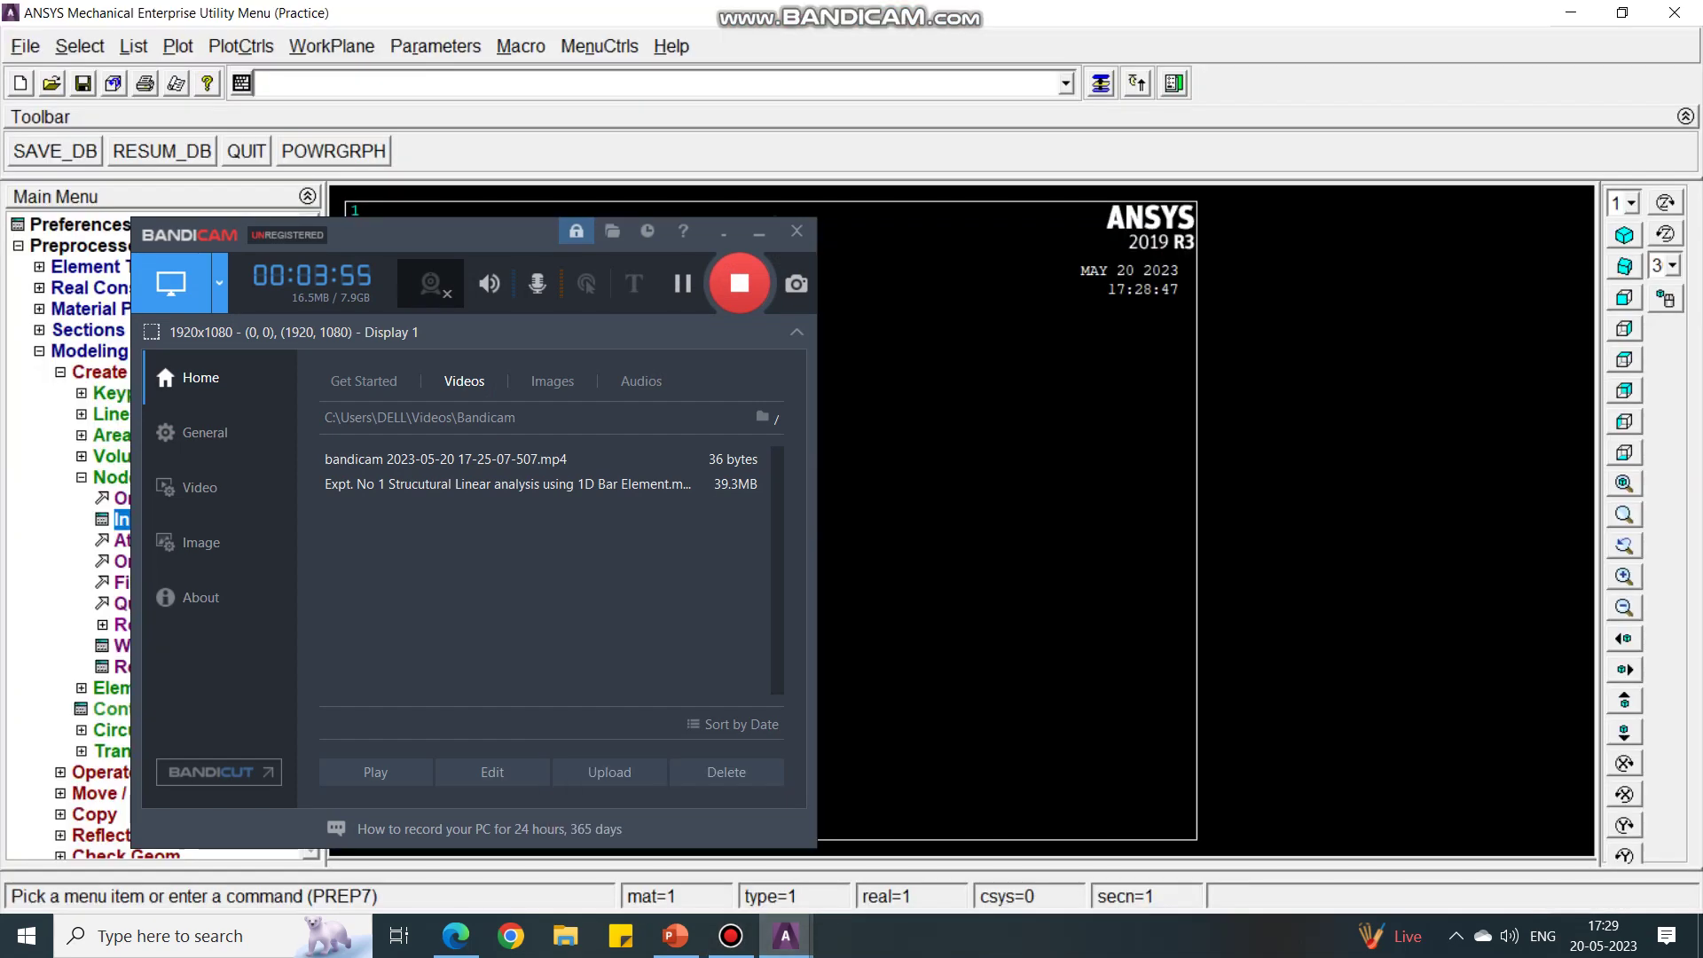
click(760, 231)
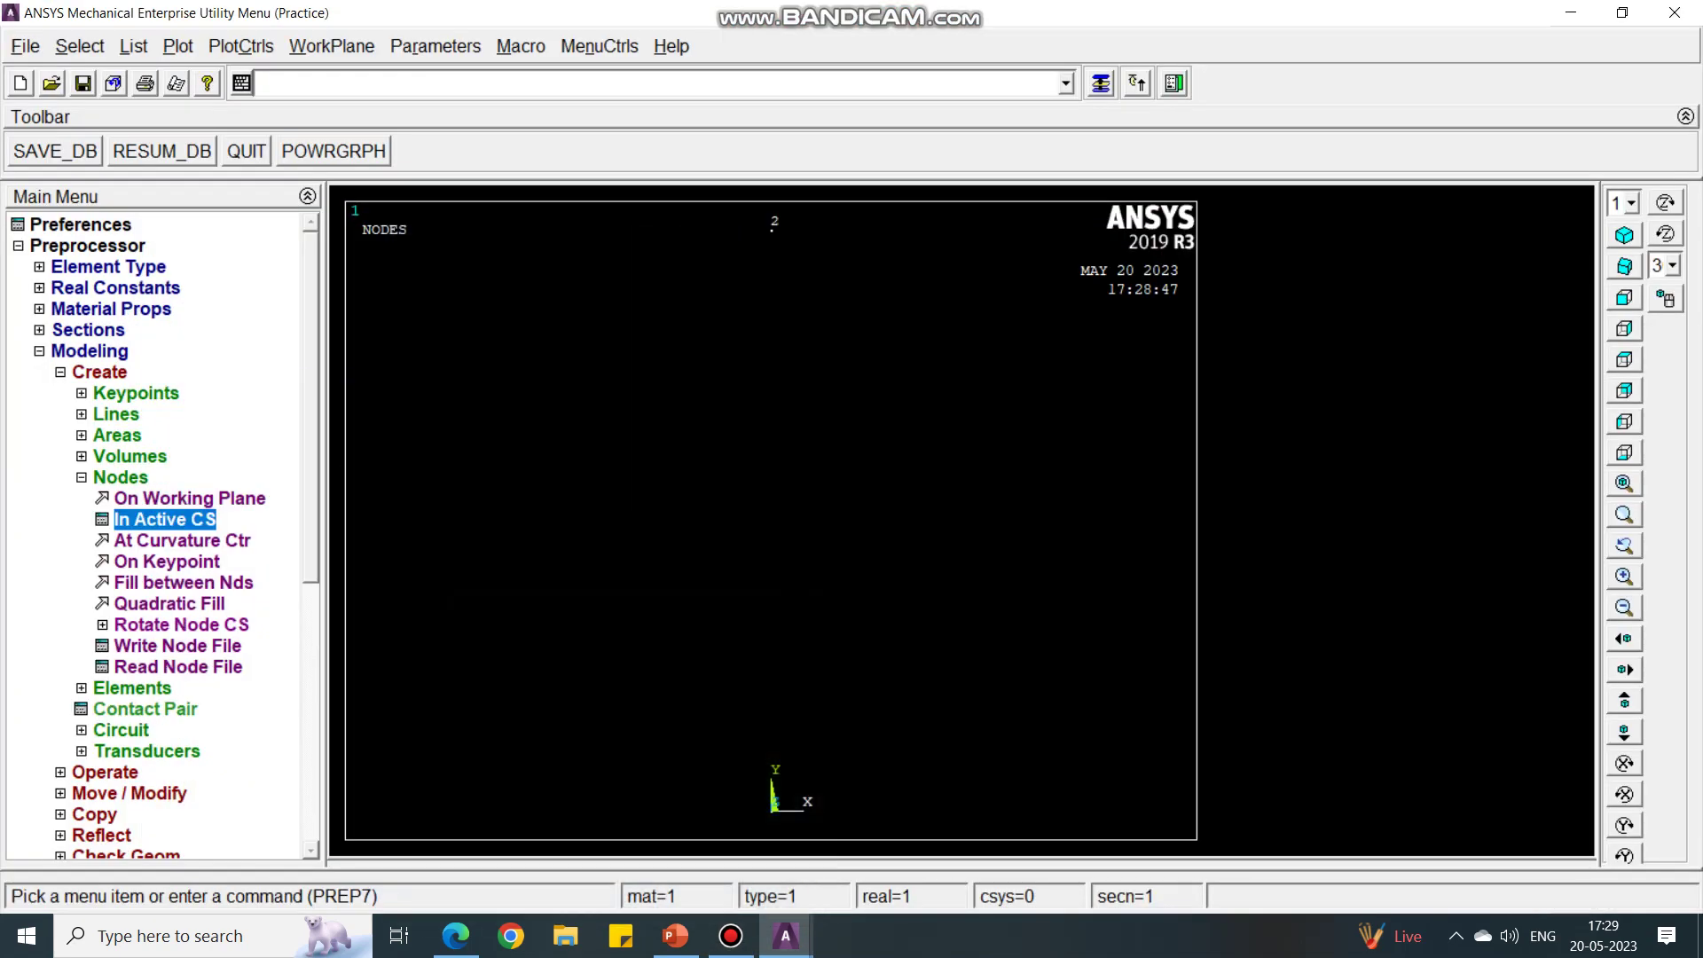
click(1101, 83)
double_click(900, 418)
text(3)
key(Tab)
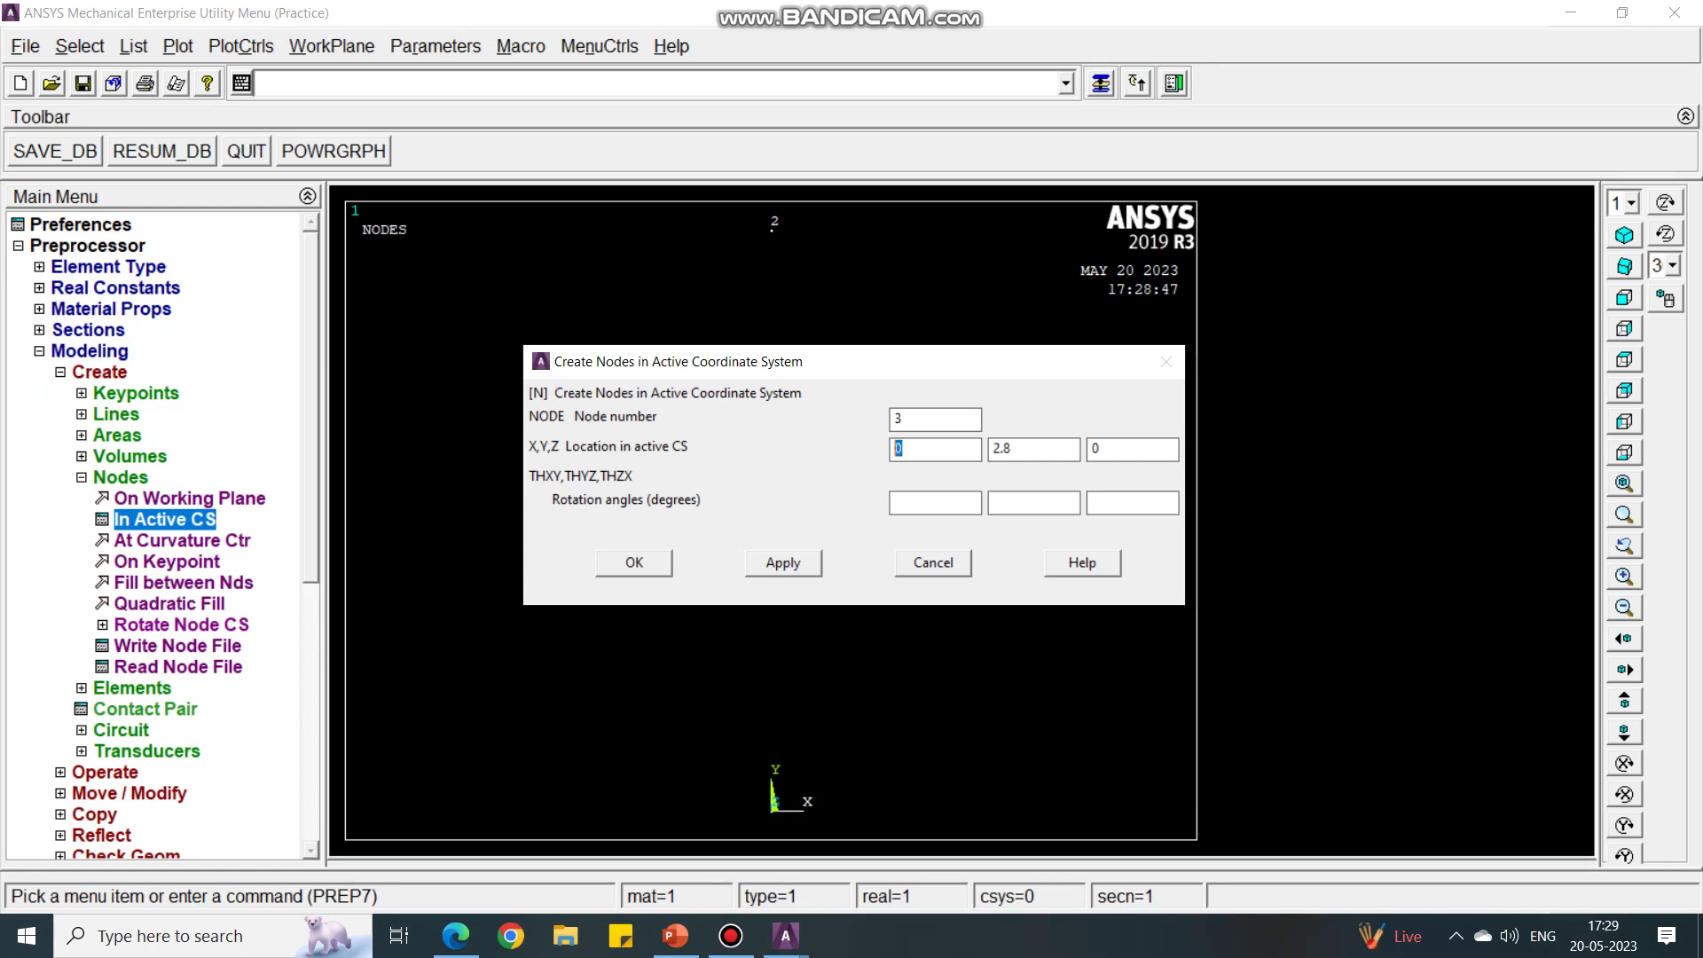
text(1.5)
key(Tab)
text(2)
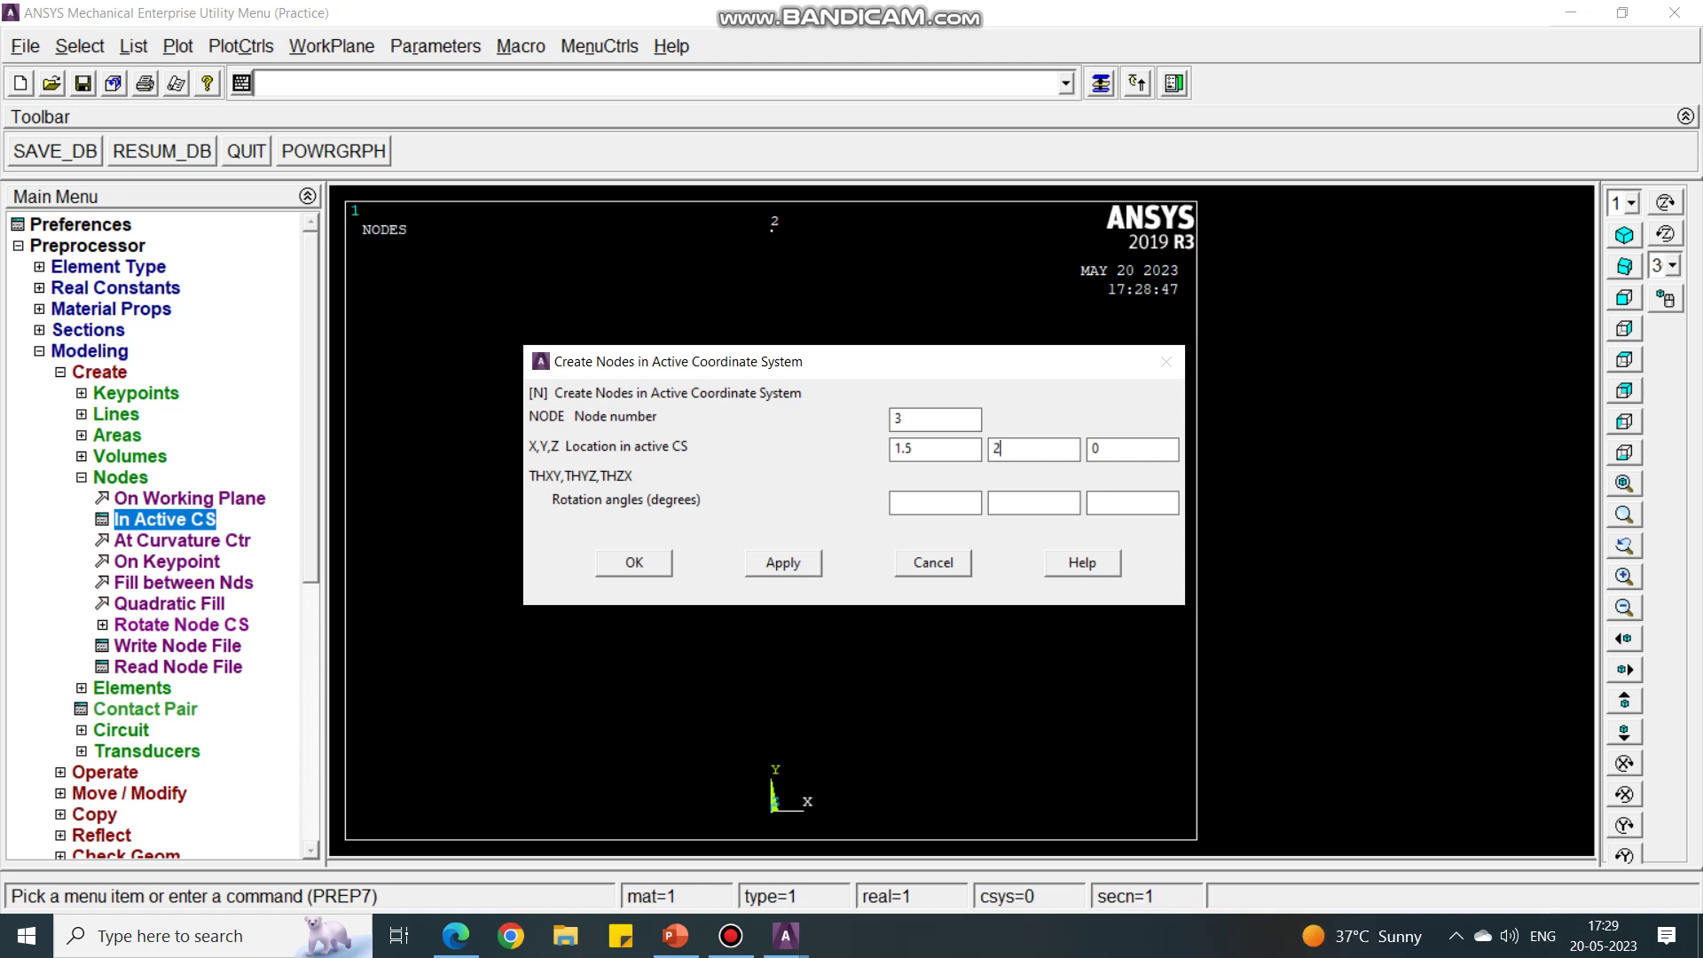
key(Return)
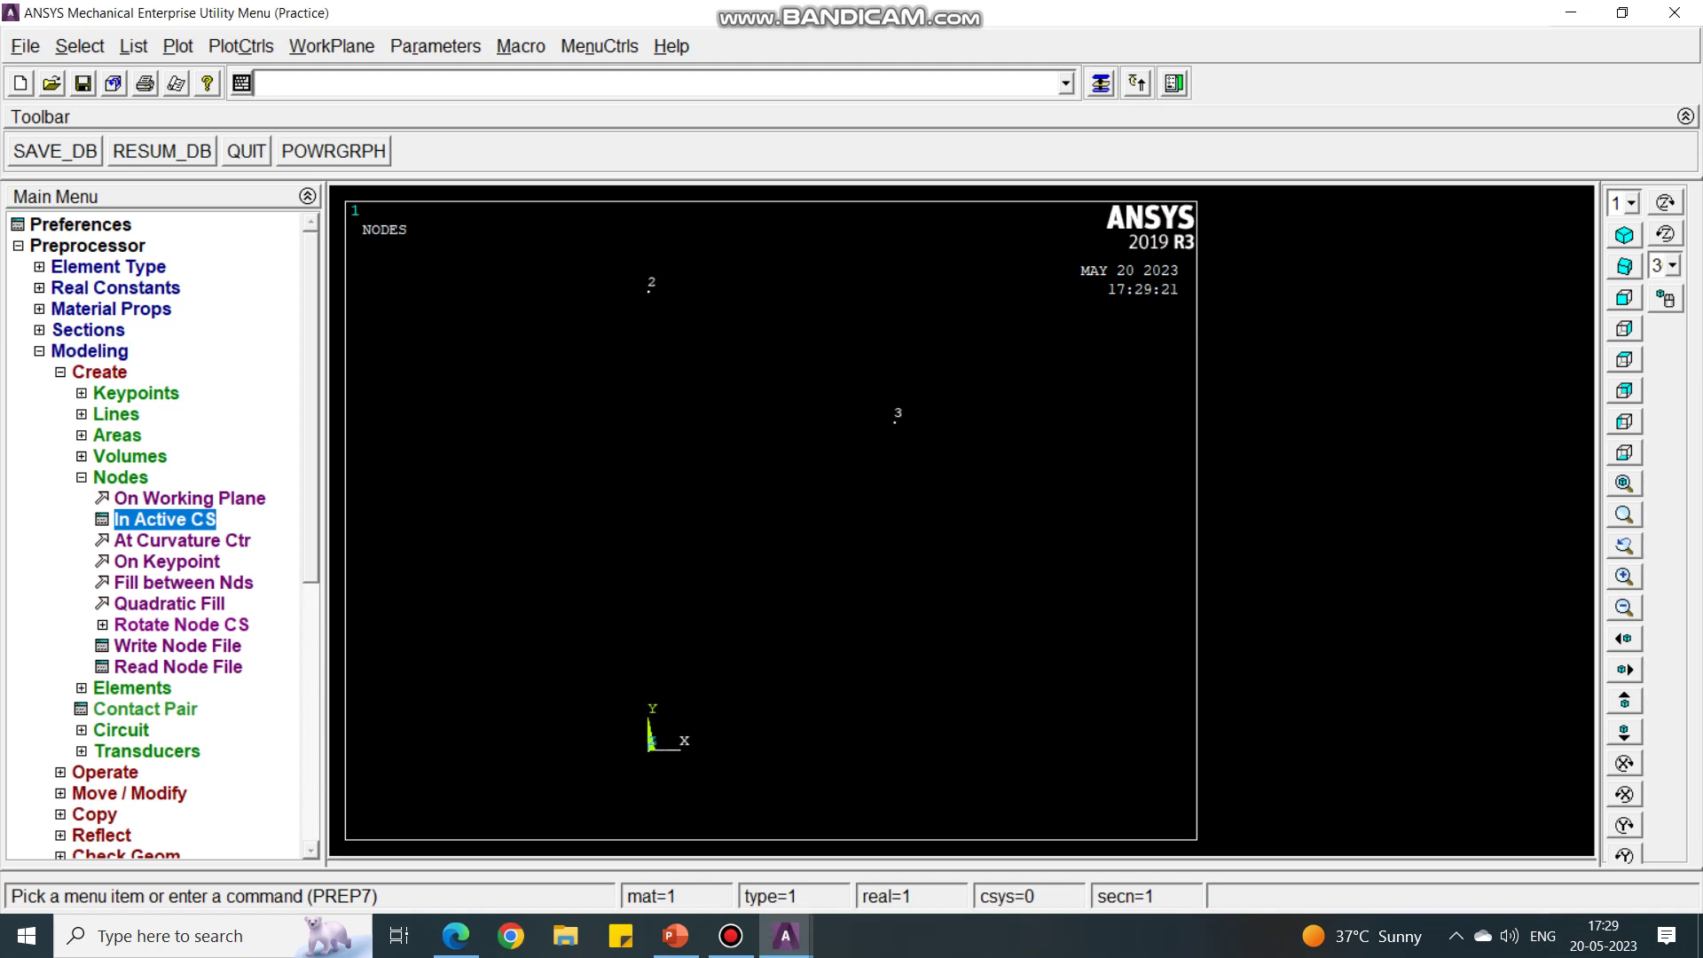
Create the vertical truss element through nodes 1 and 2 with automatic numbering
click(120, 477)
click(131, 499)
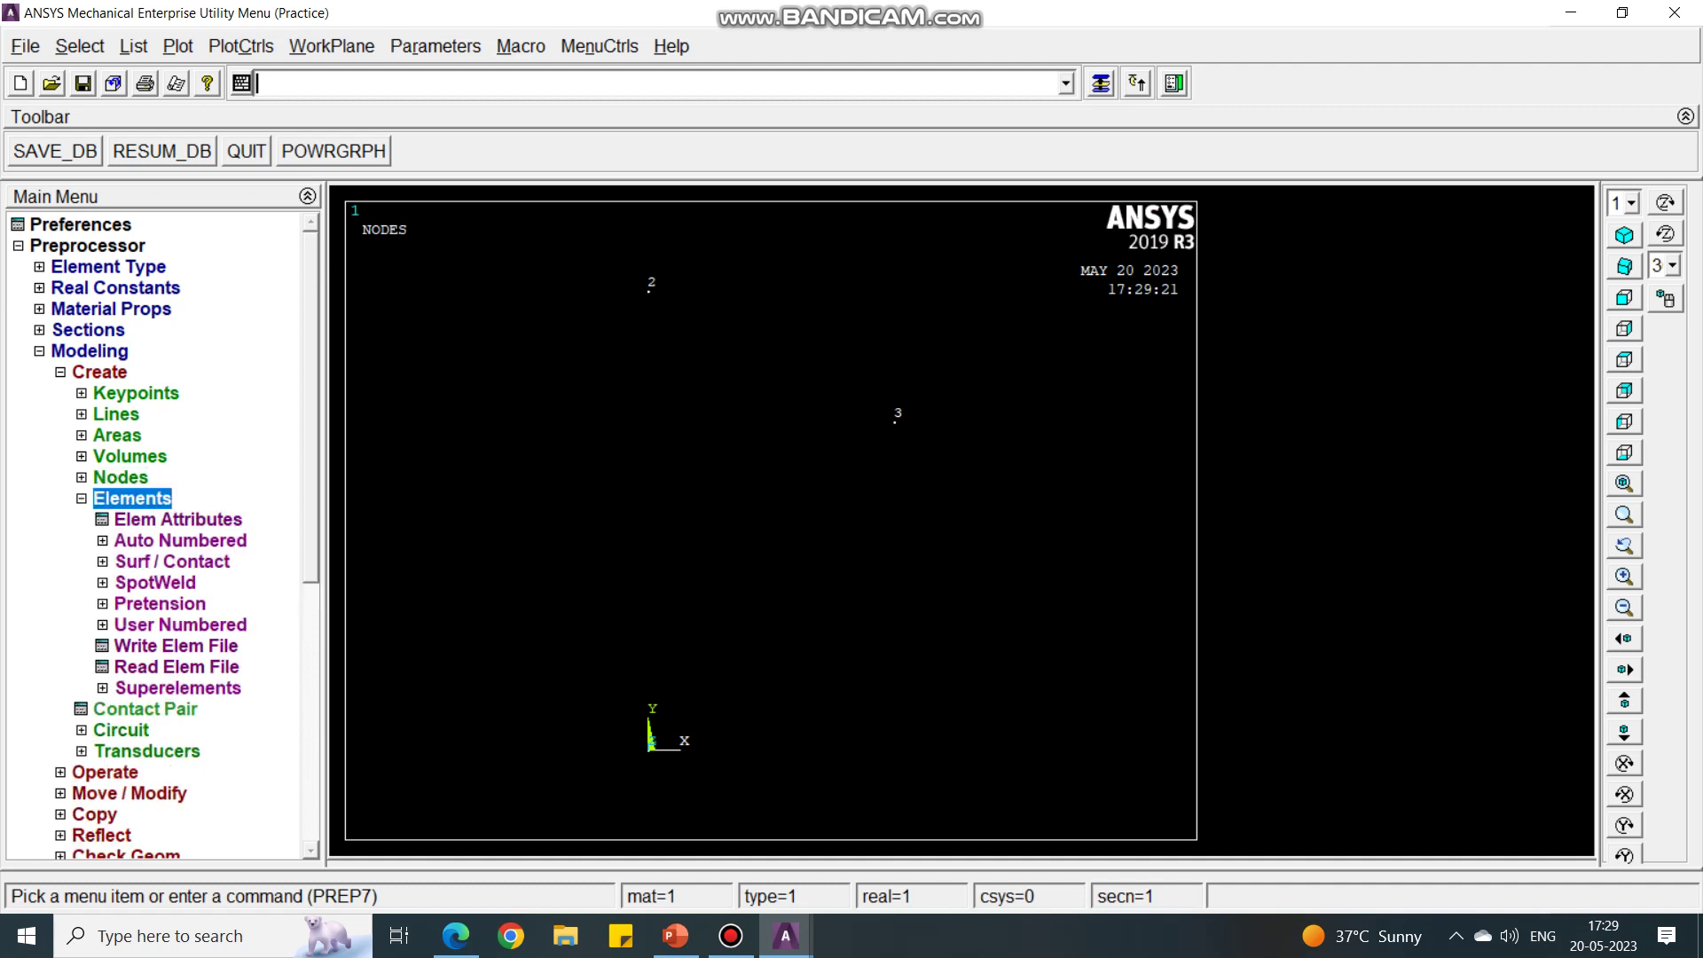
click(180, 541)
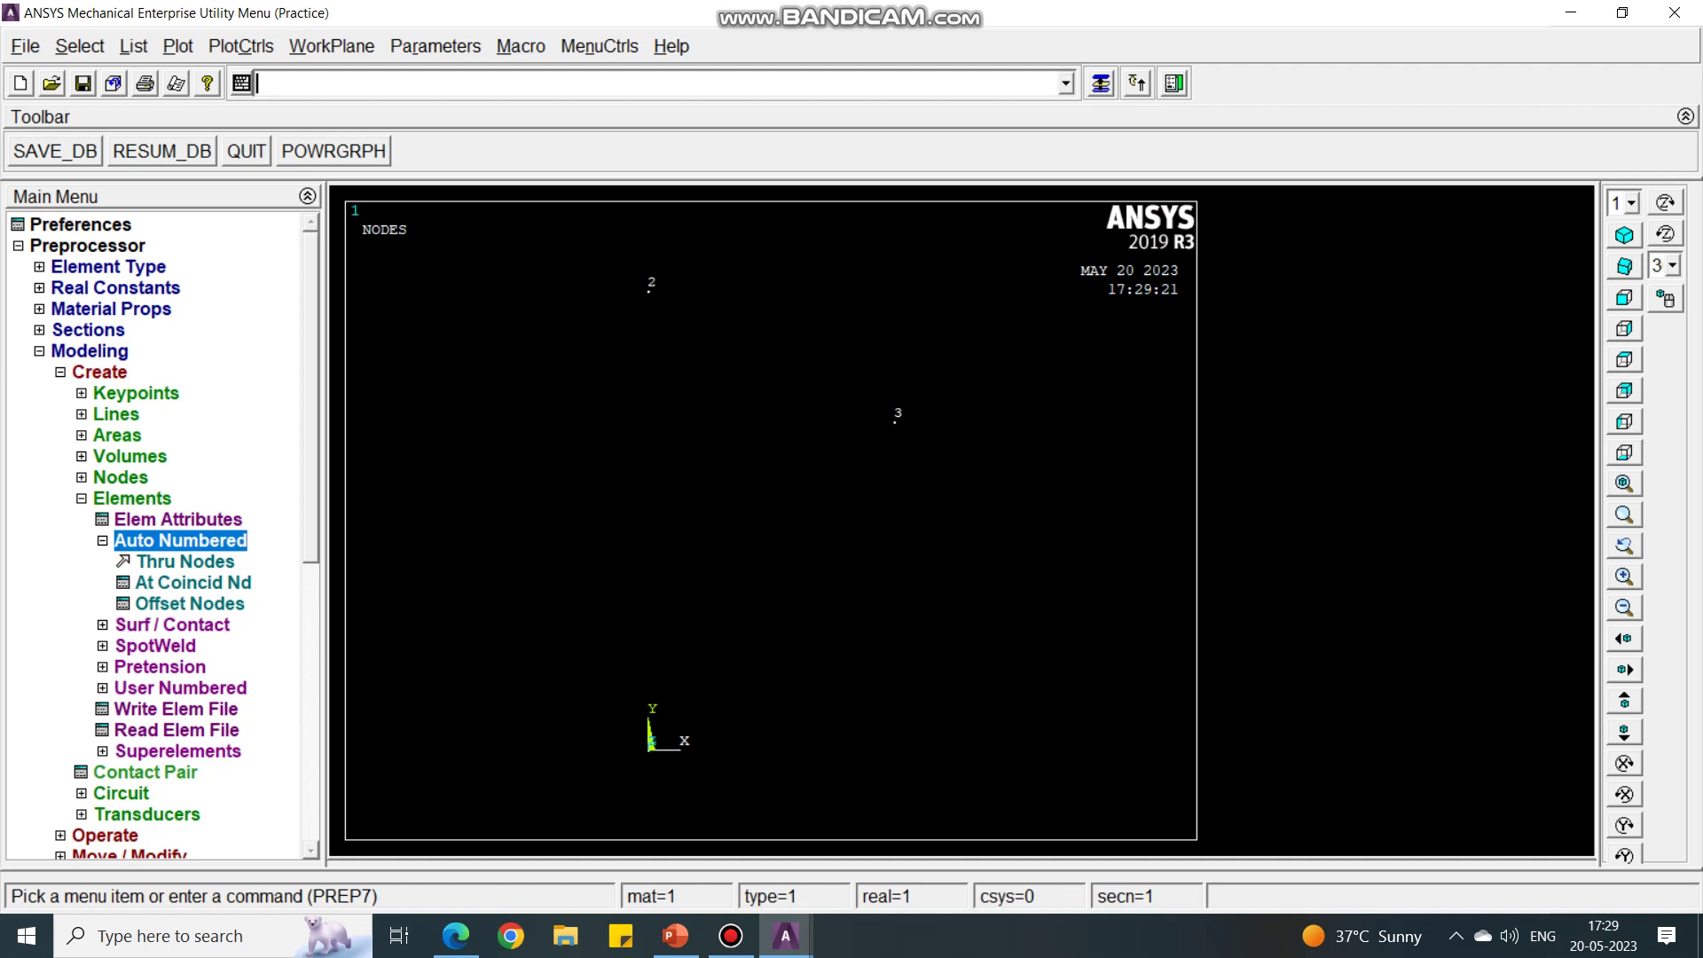
click(185, 562)
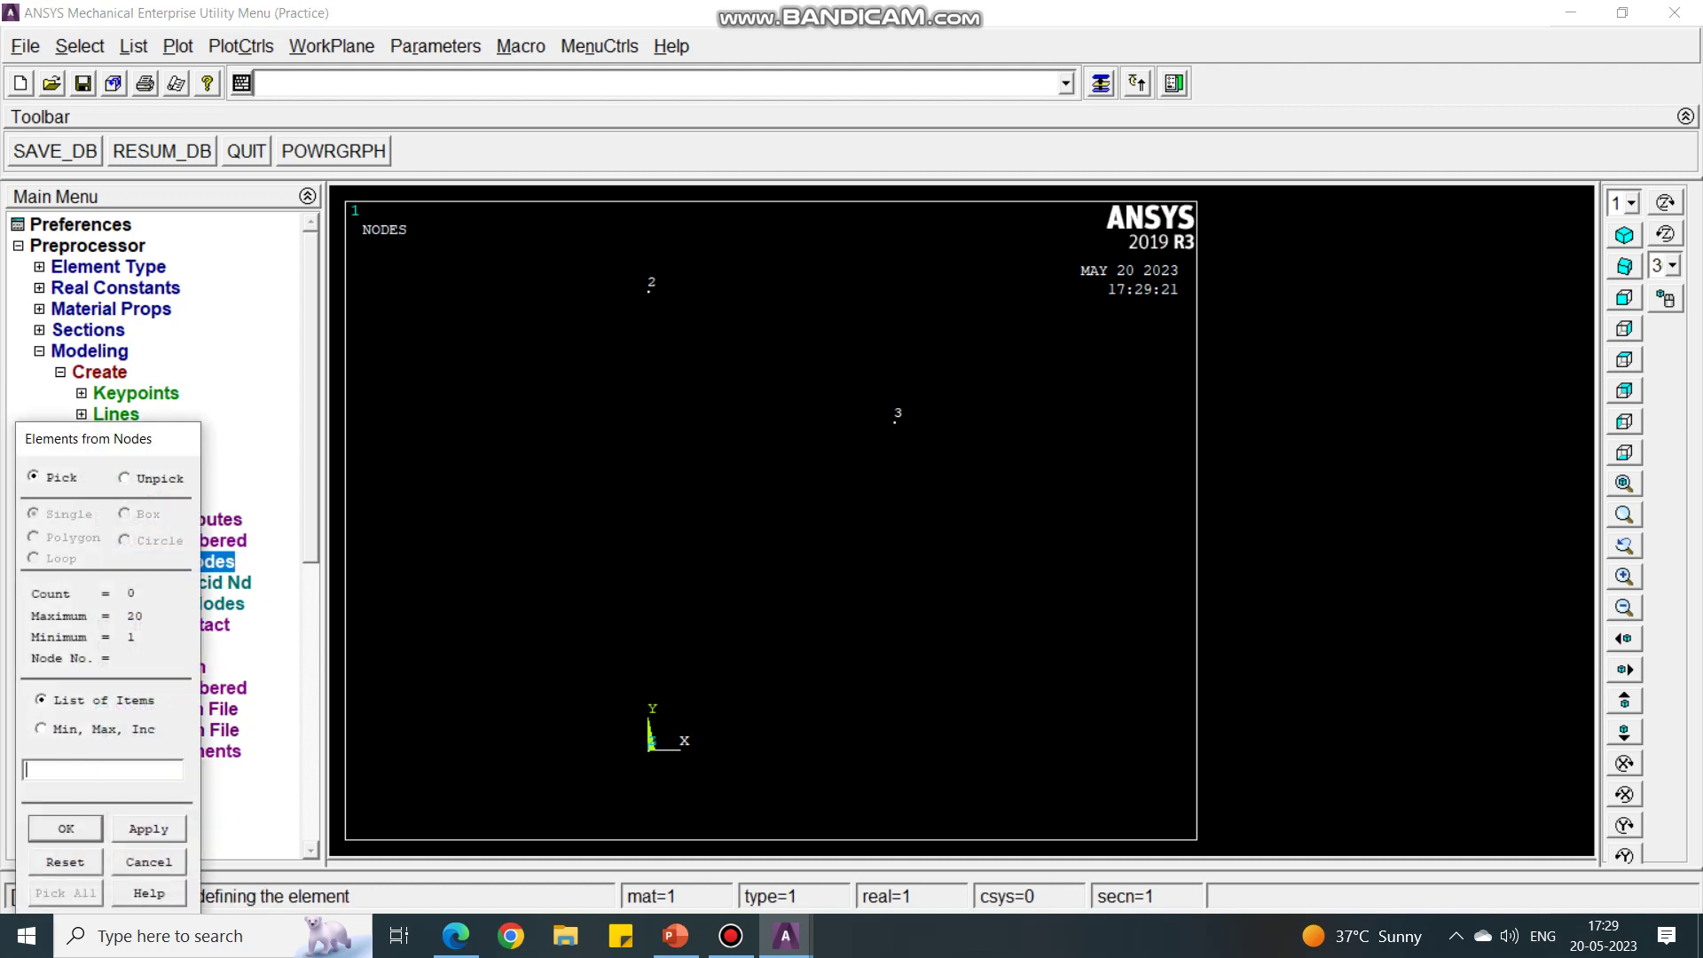
click(649, 750)
click(649, 290)
drag(108, 439, 296, 221)
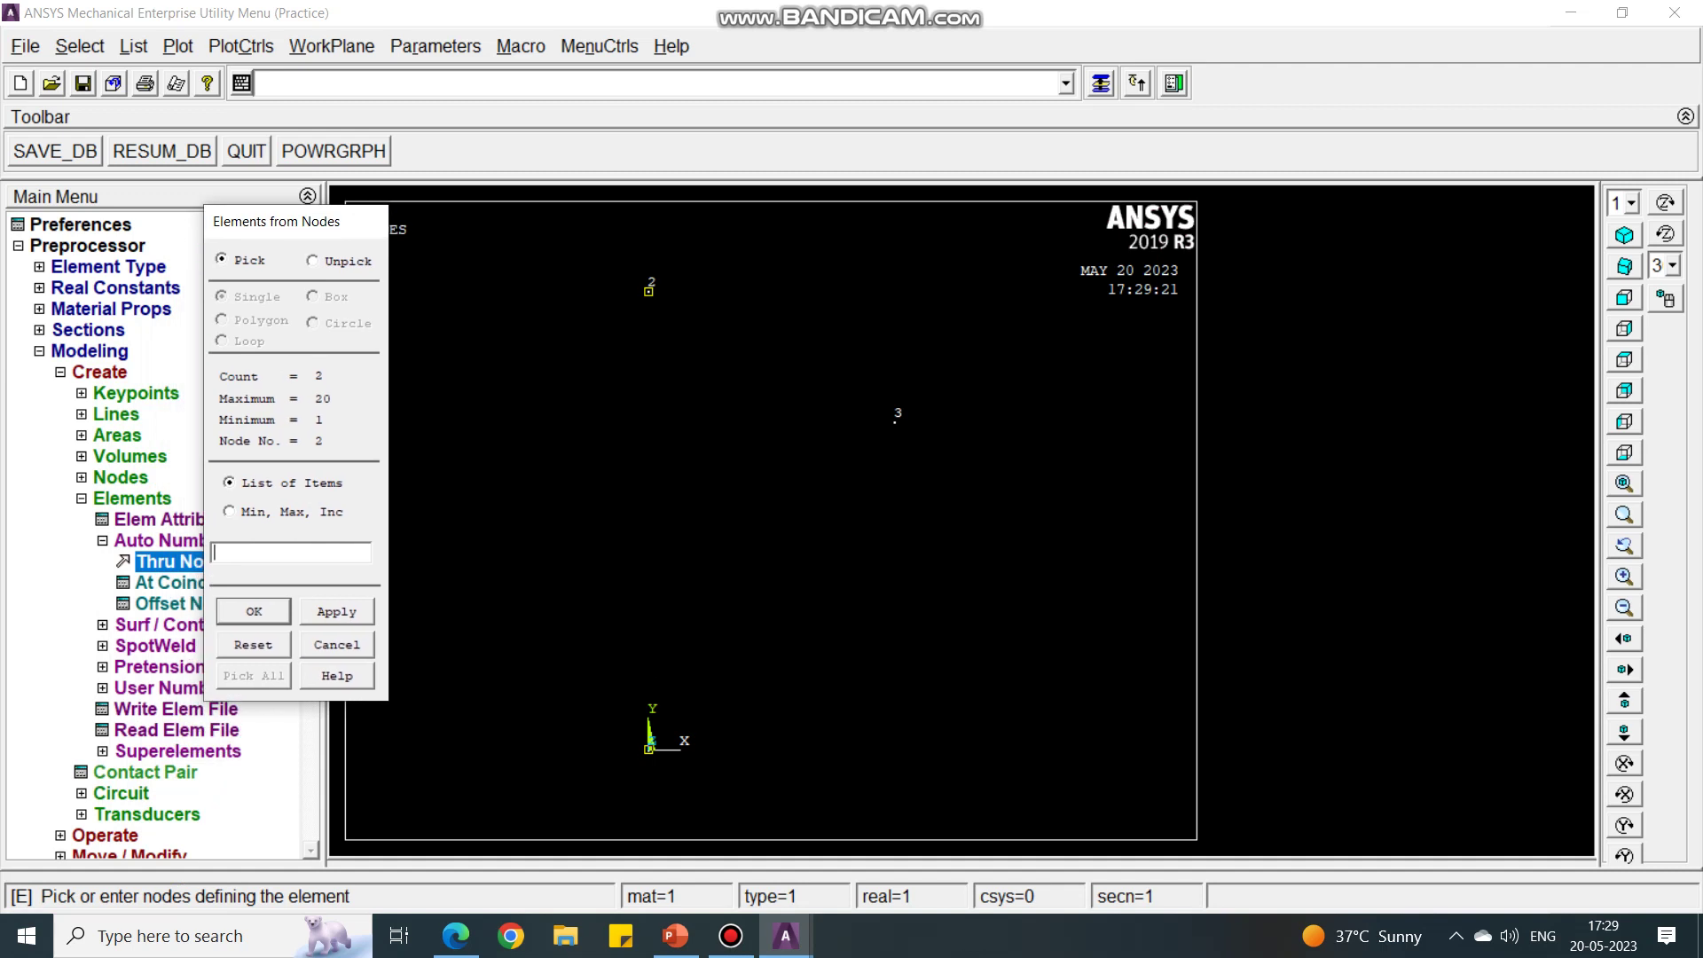
key(Return)
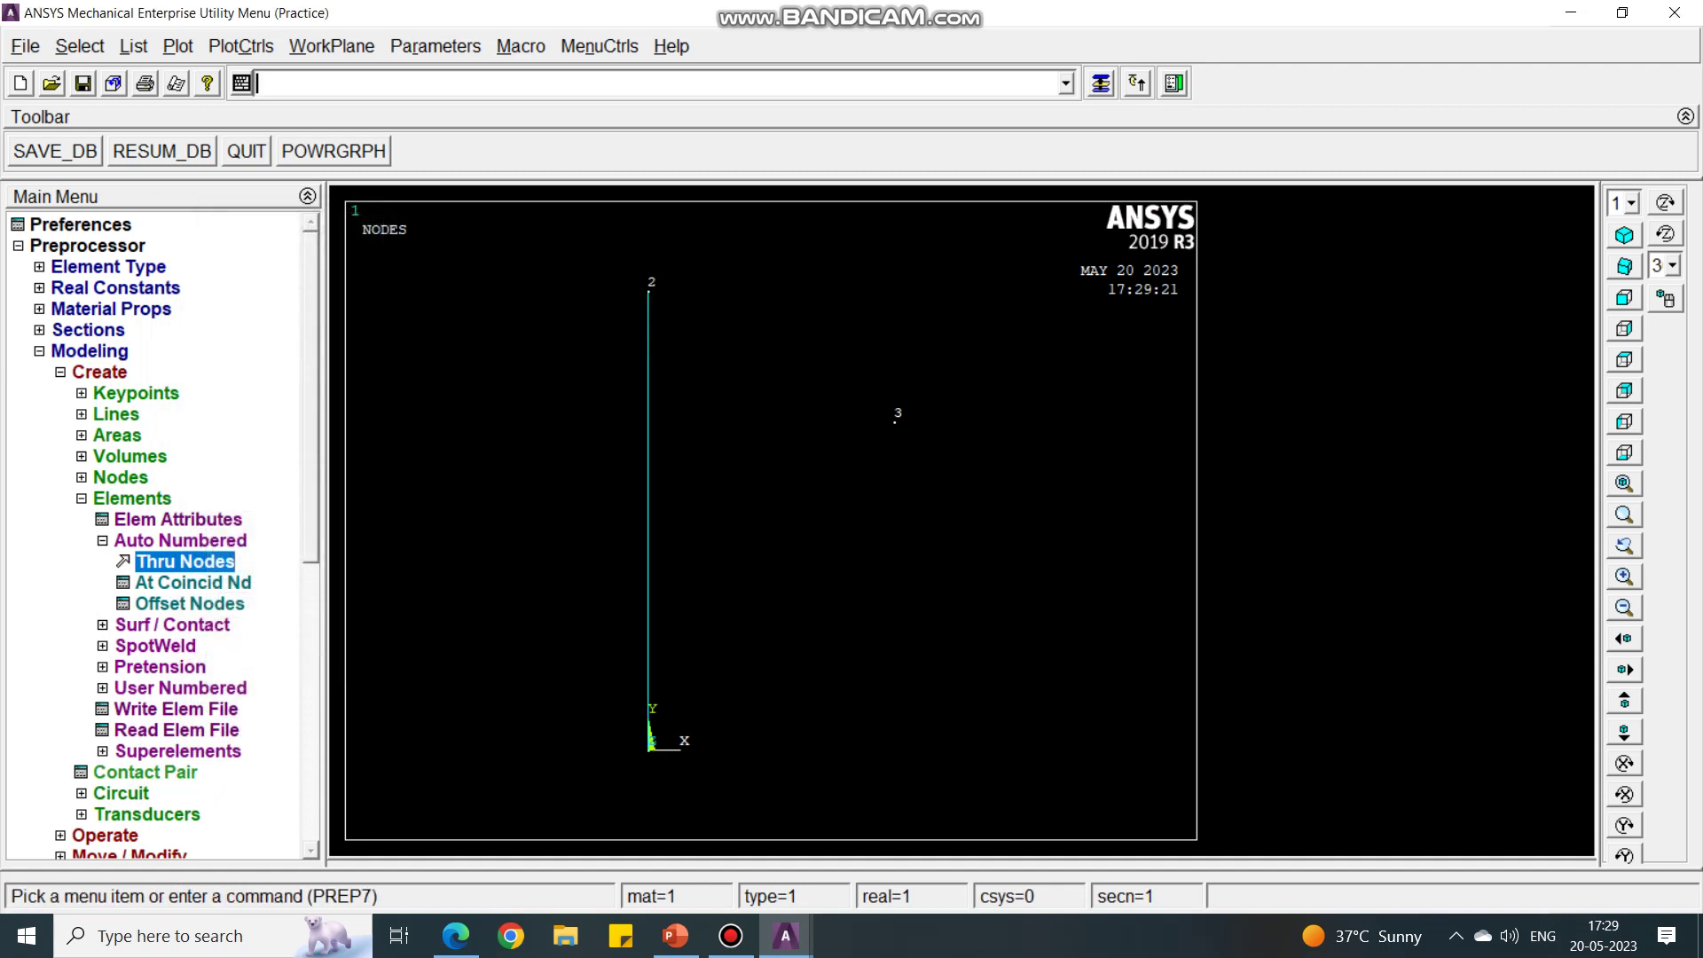
Create the two sloping truss elements, one through nodes 2 and 3 and the other through nodes 3 and 1
click(649, 292)
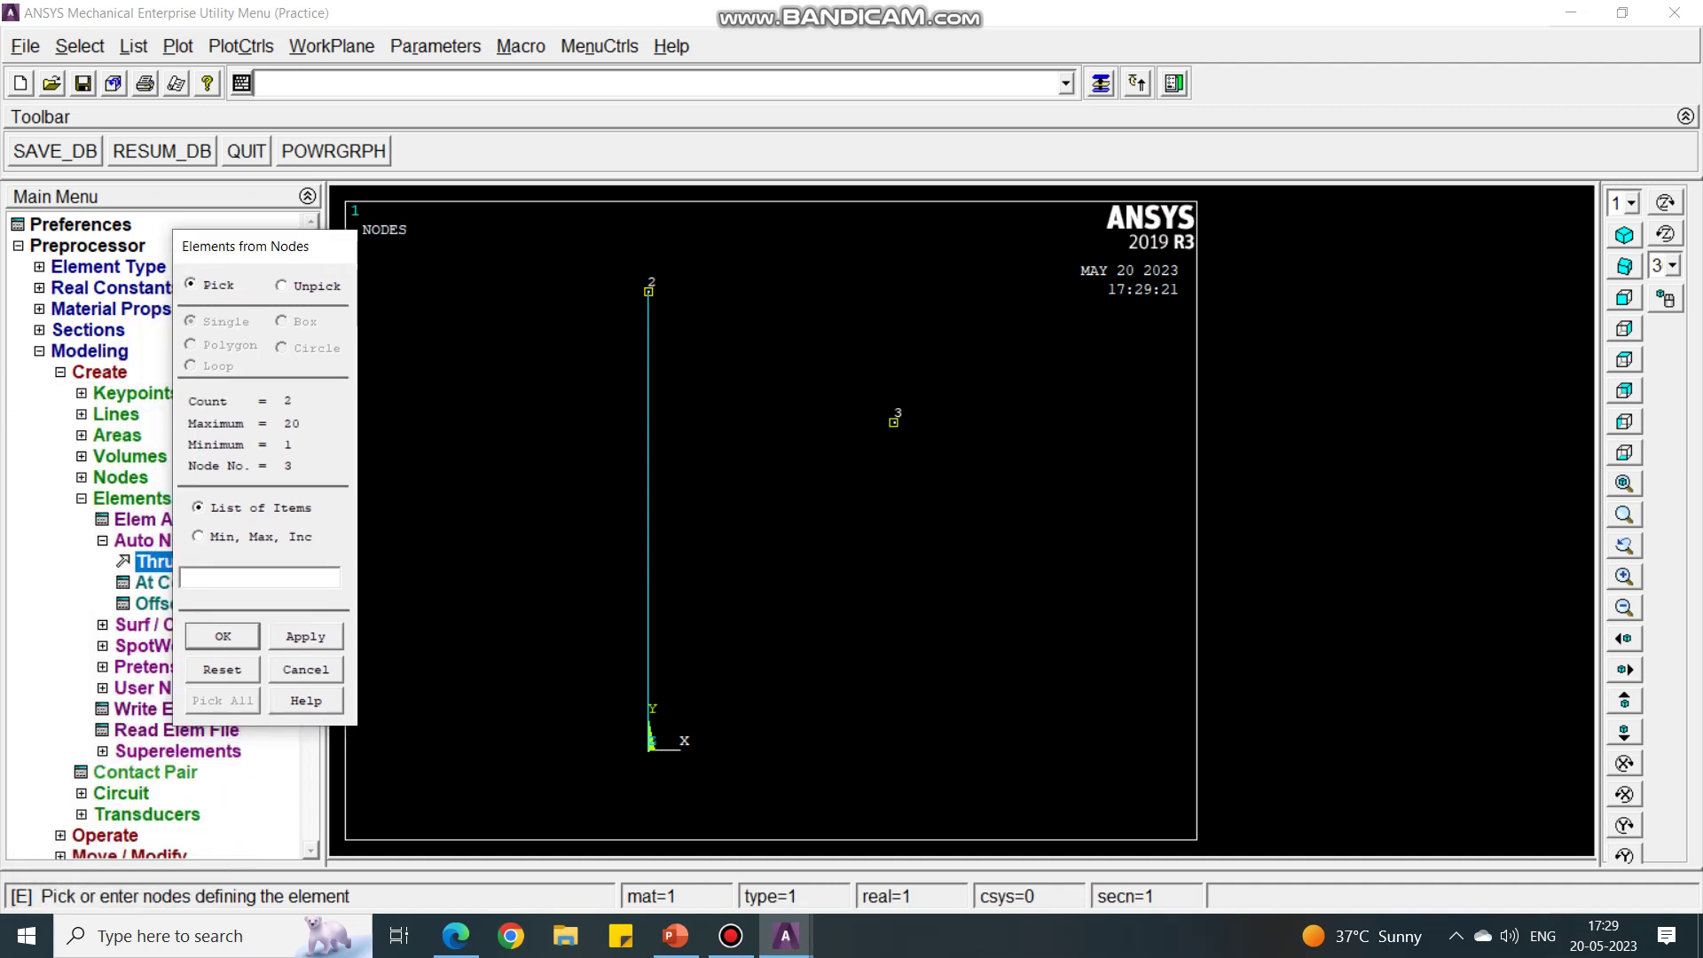
key(Return)
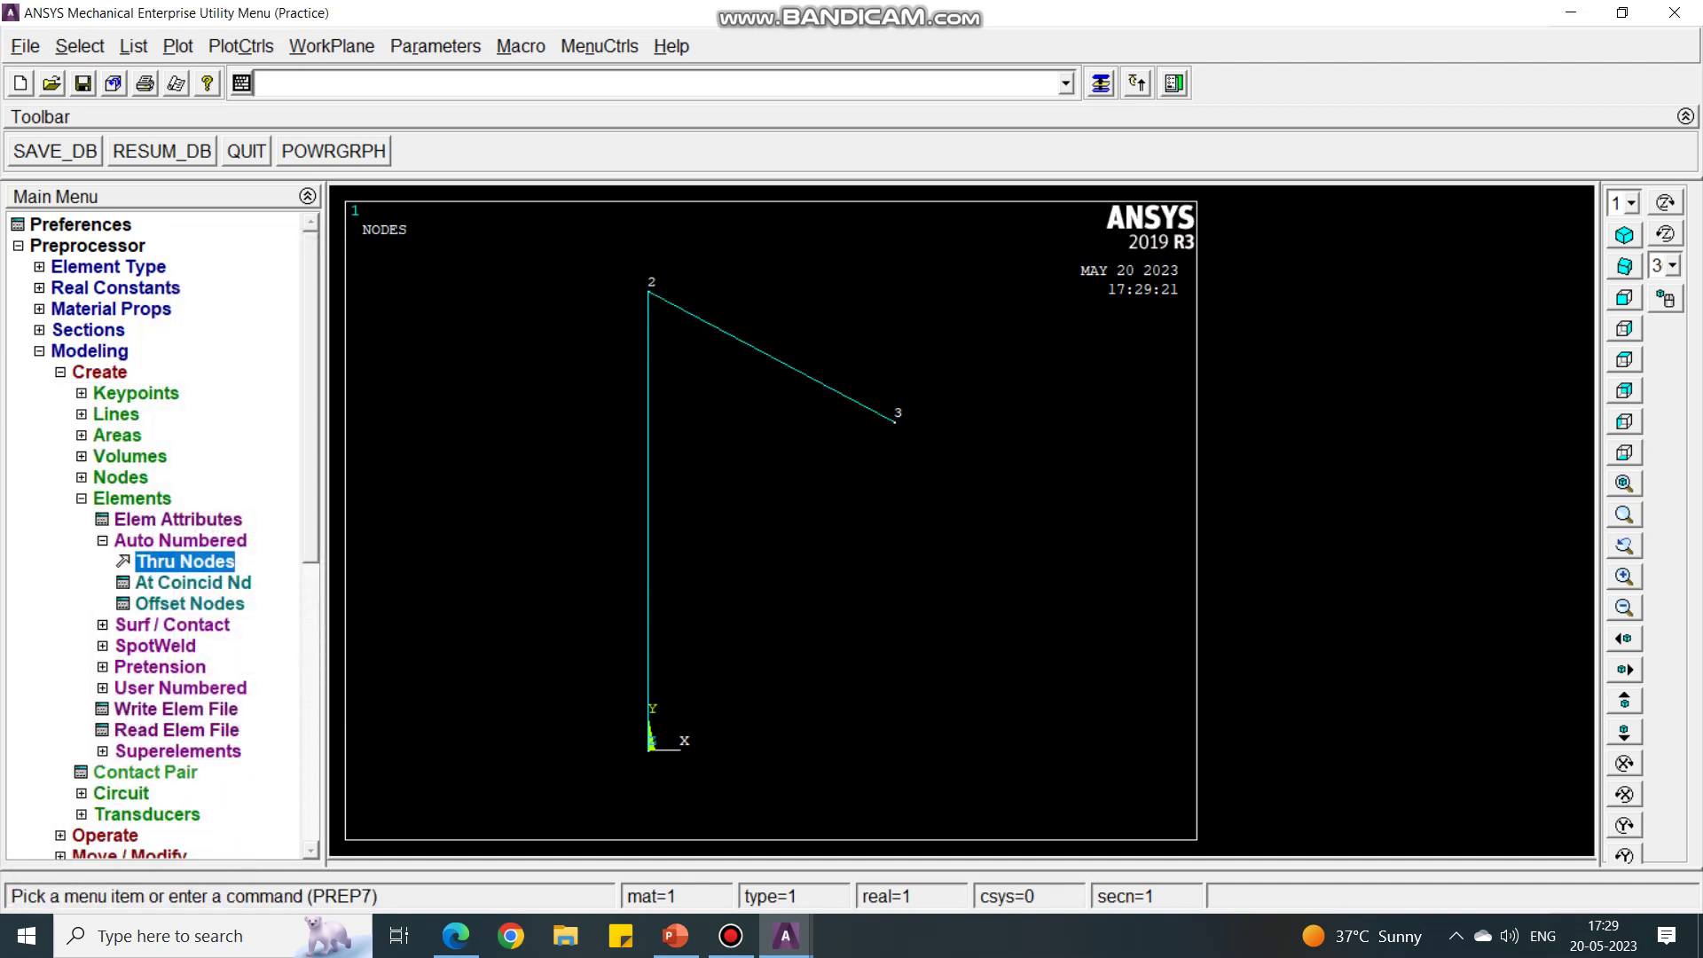
click(649, 750)
drag(108, 438, 389, 275)
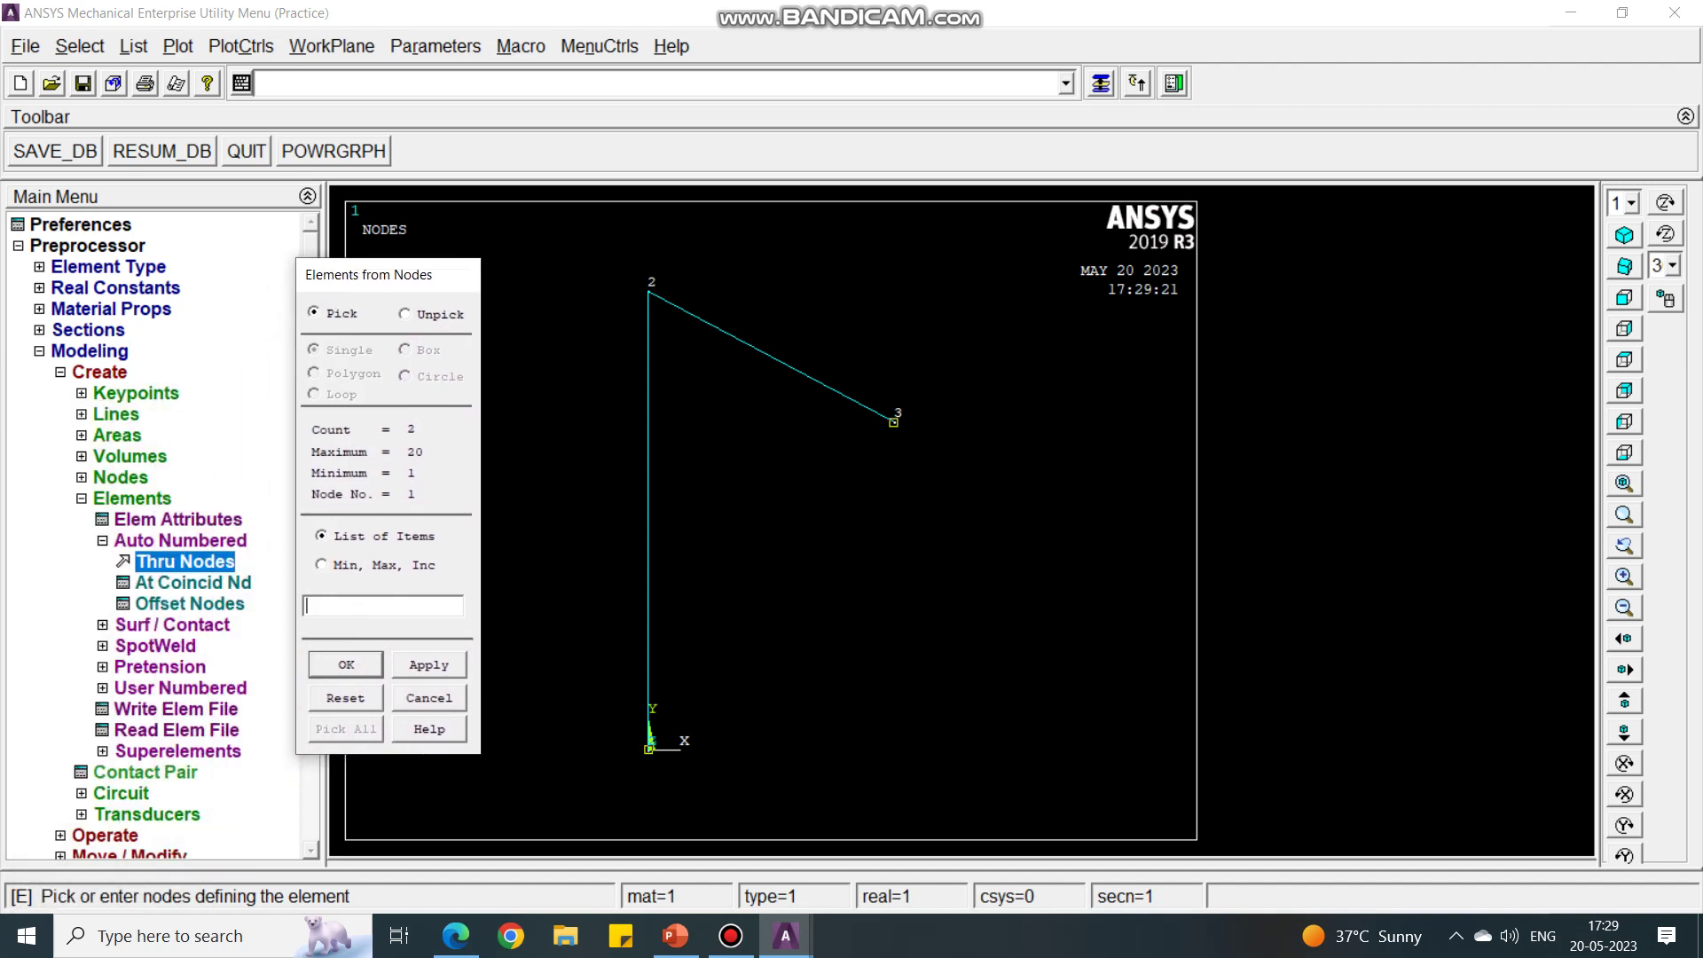
key(Return)
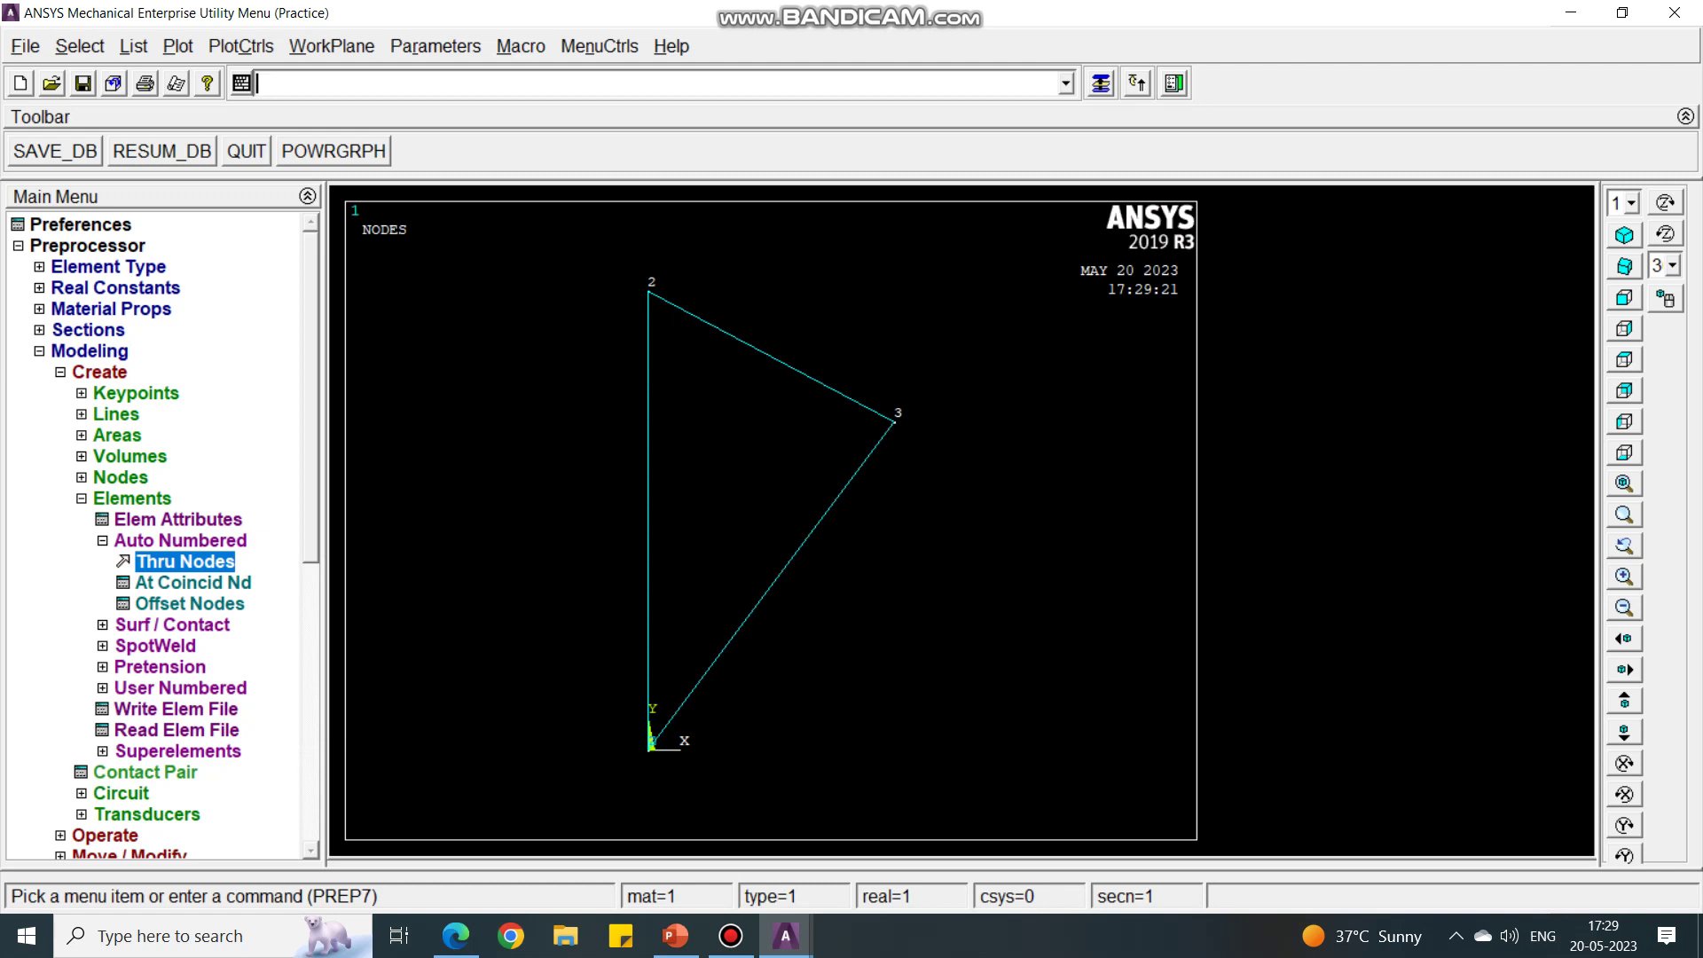
Close the modeling commands, open the preprocessor's load options, and examine the truss supports at A and C in the PowerPoint drawing
click(132, 498)
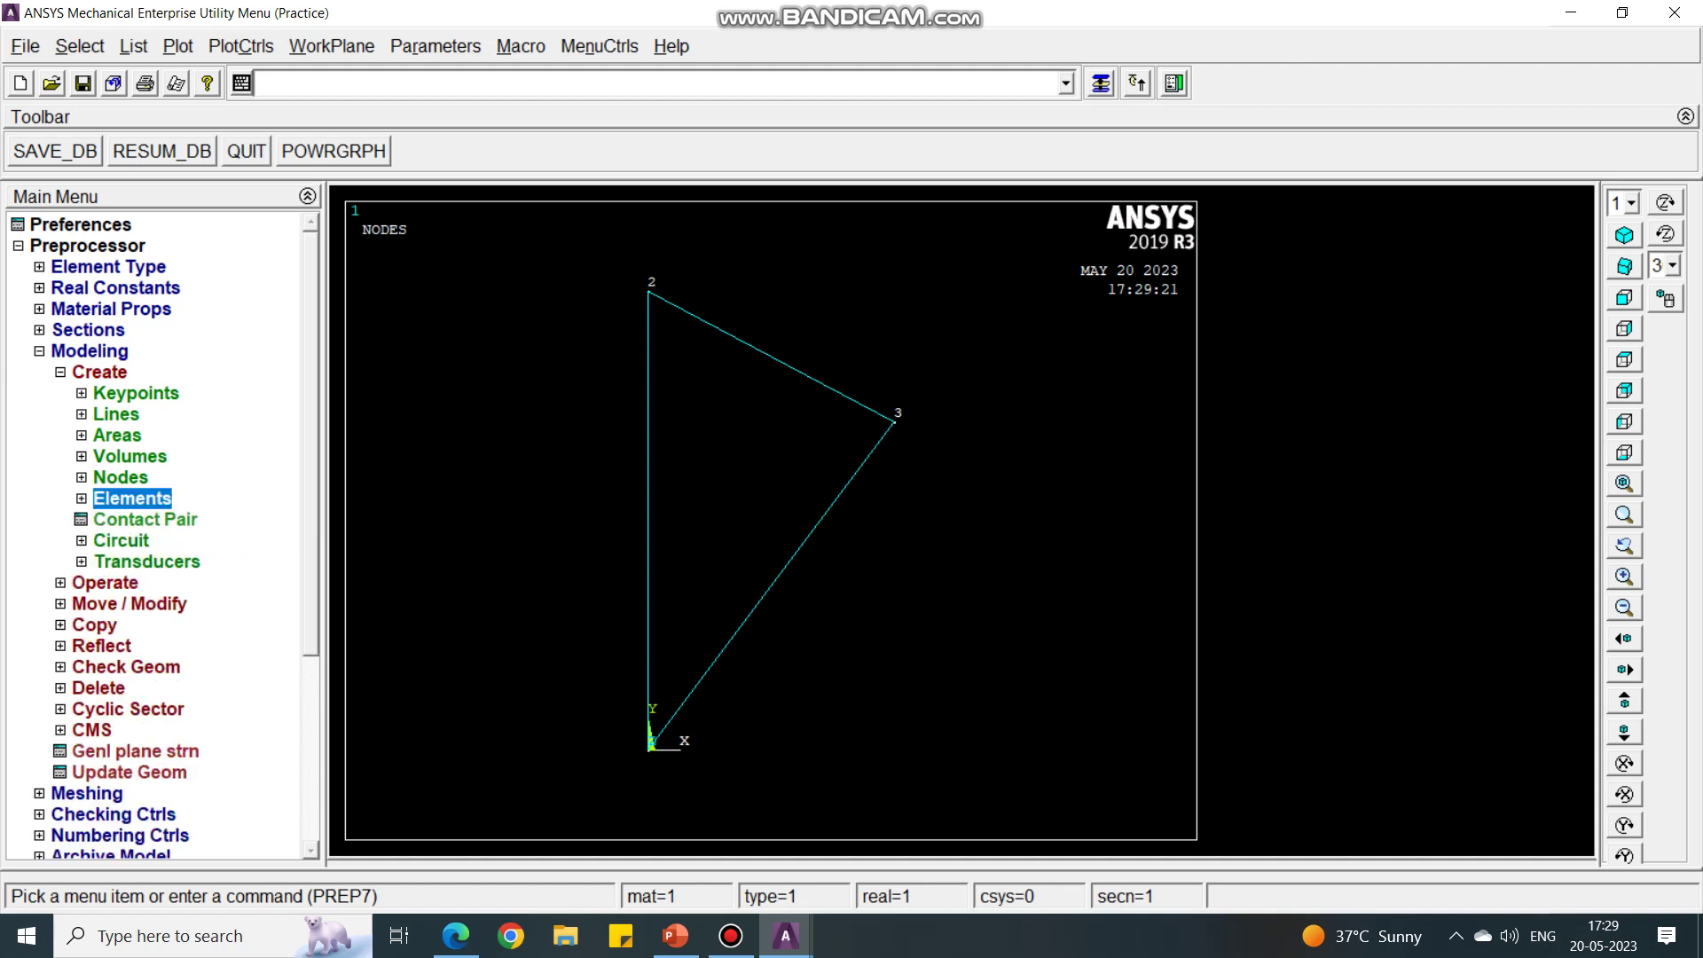
click(99, 372)
click(89, 350)
key(Left)
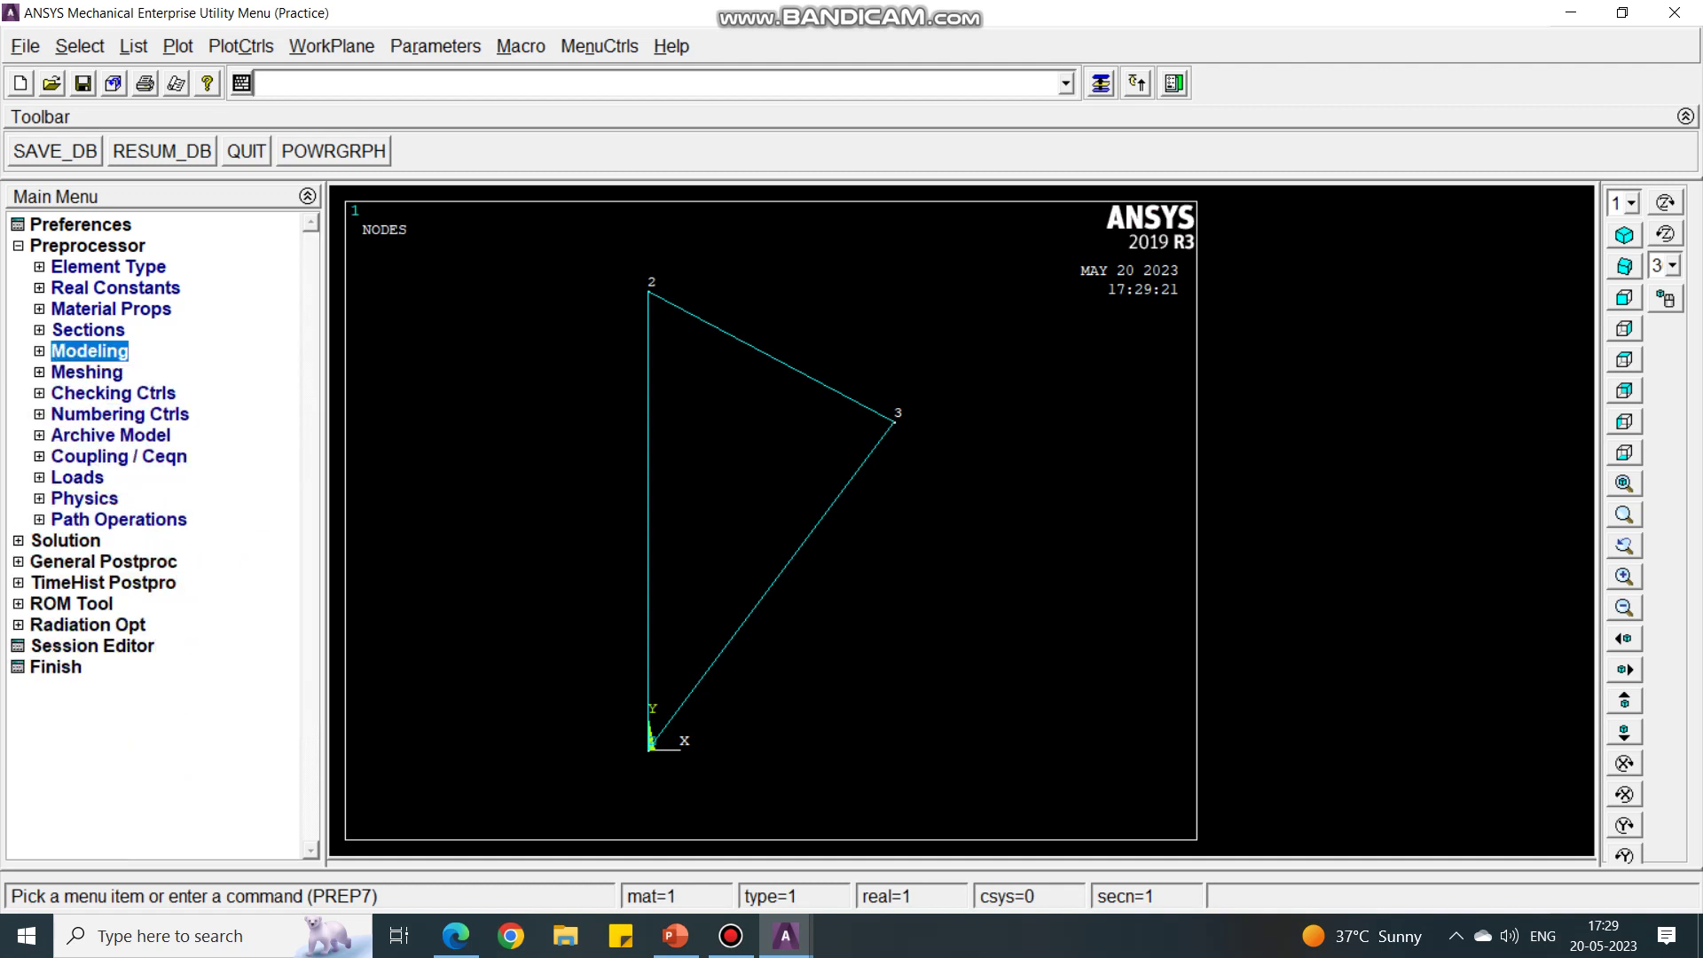
click(77, 477)
key(Right)
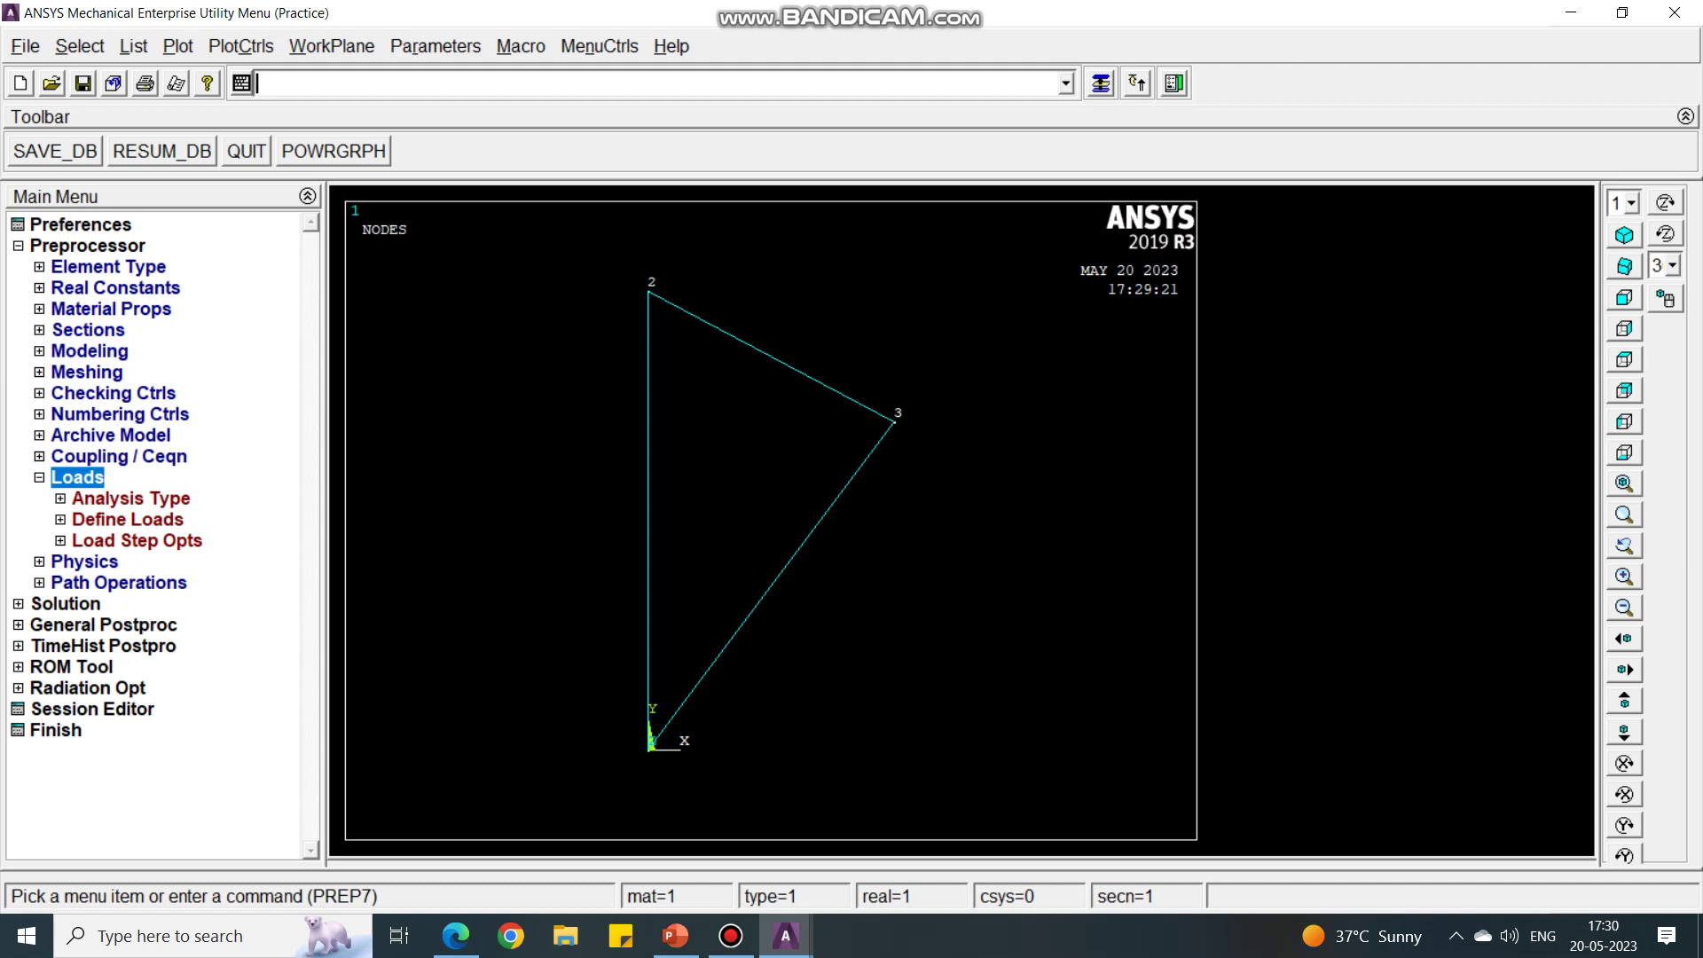
click(675, 936)
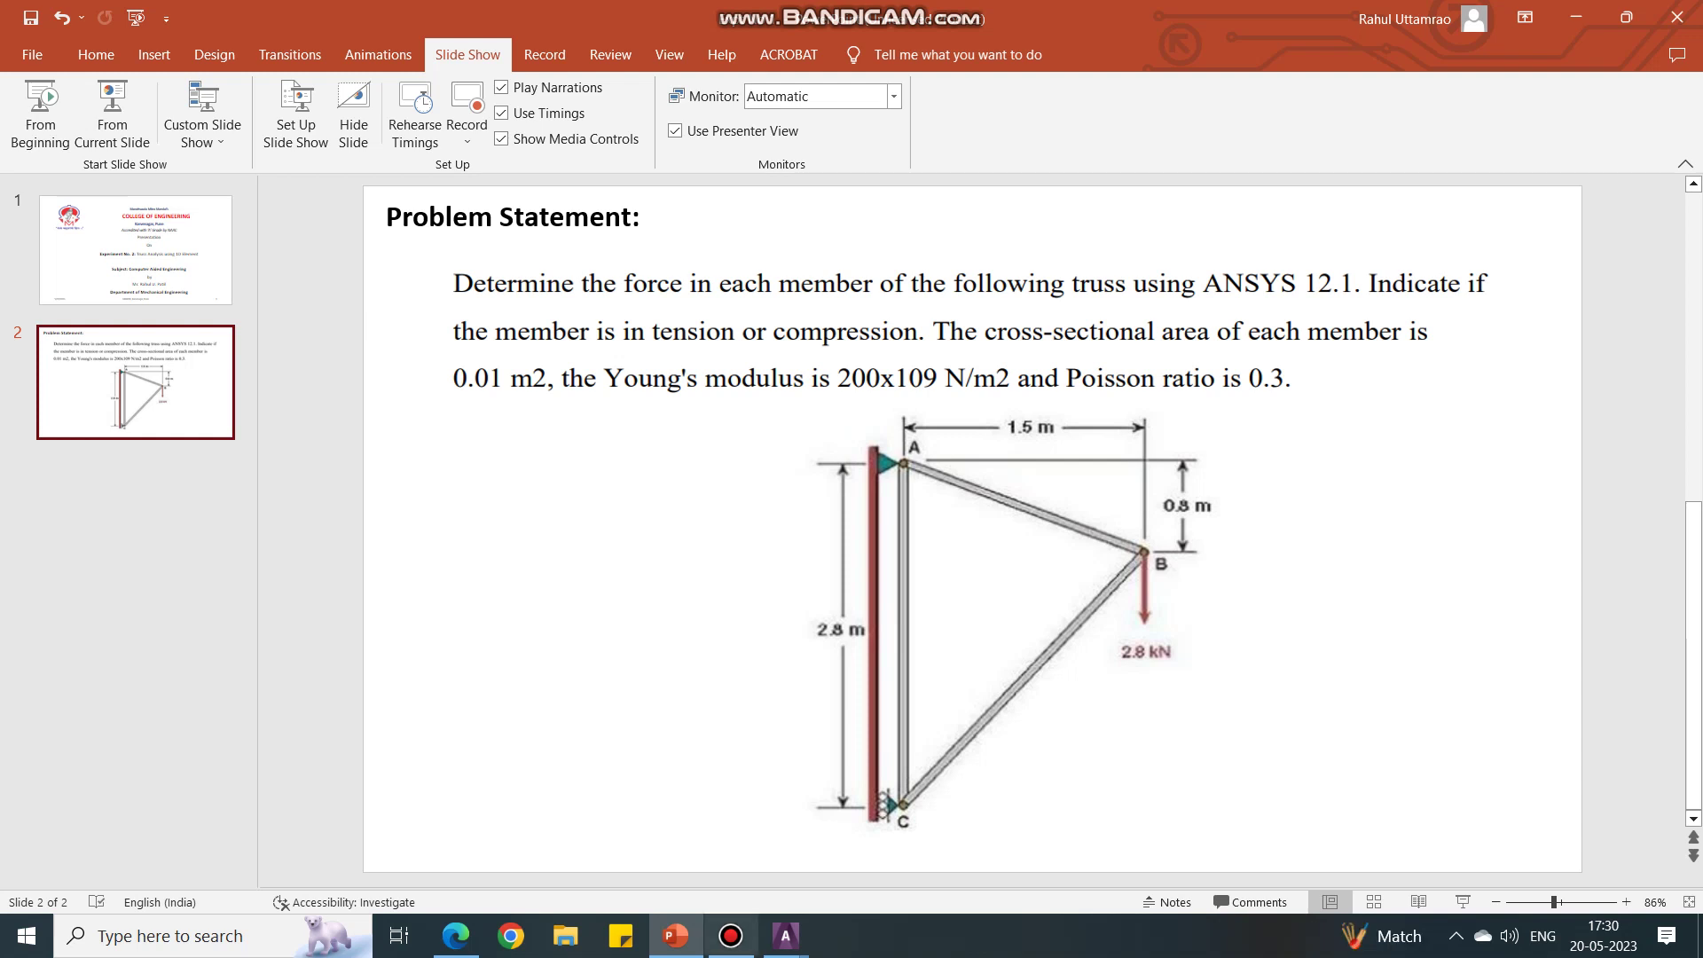
click(730, 936)
click(786, 936)
click(905, 829)
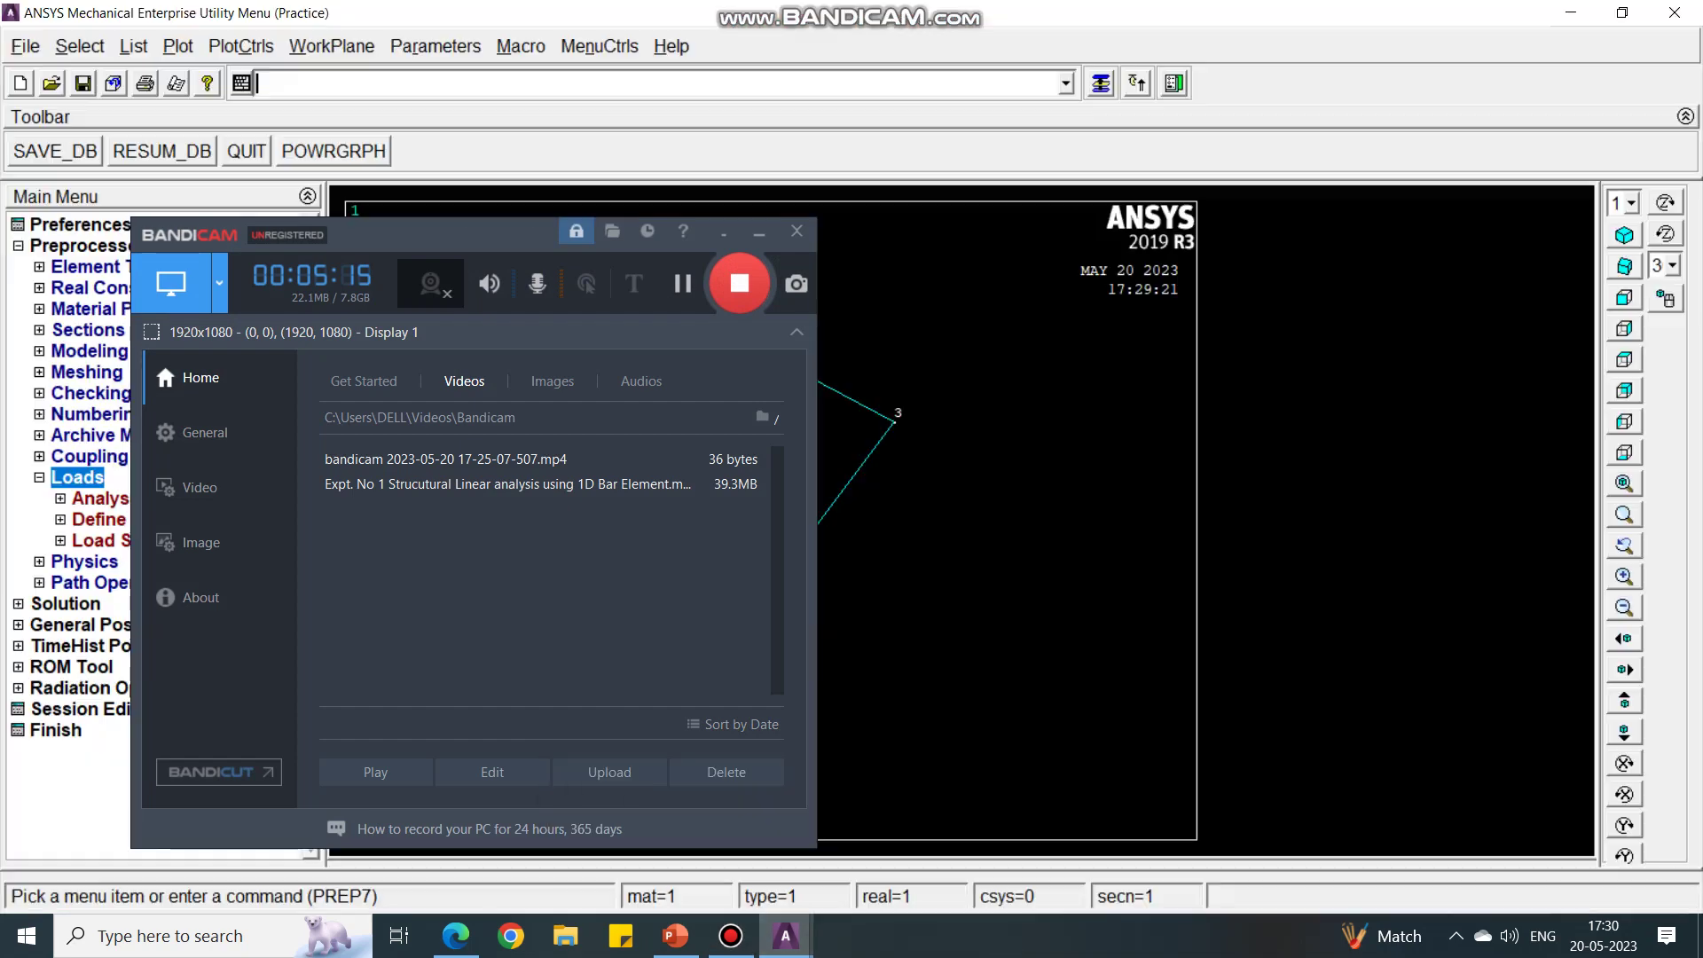
click(758, 231)
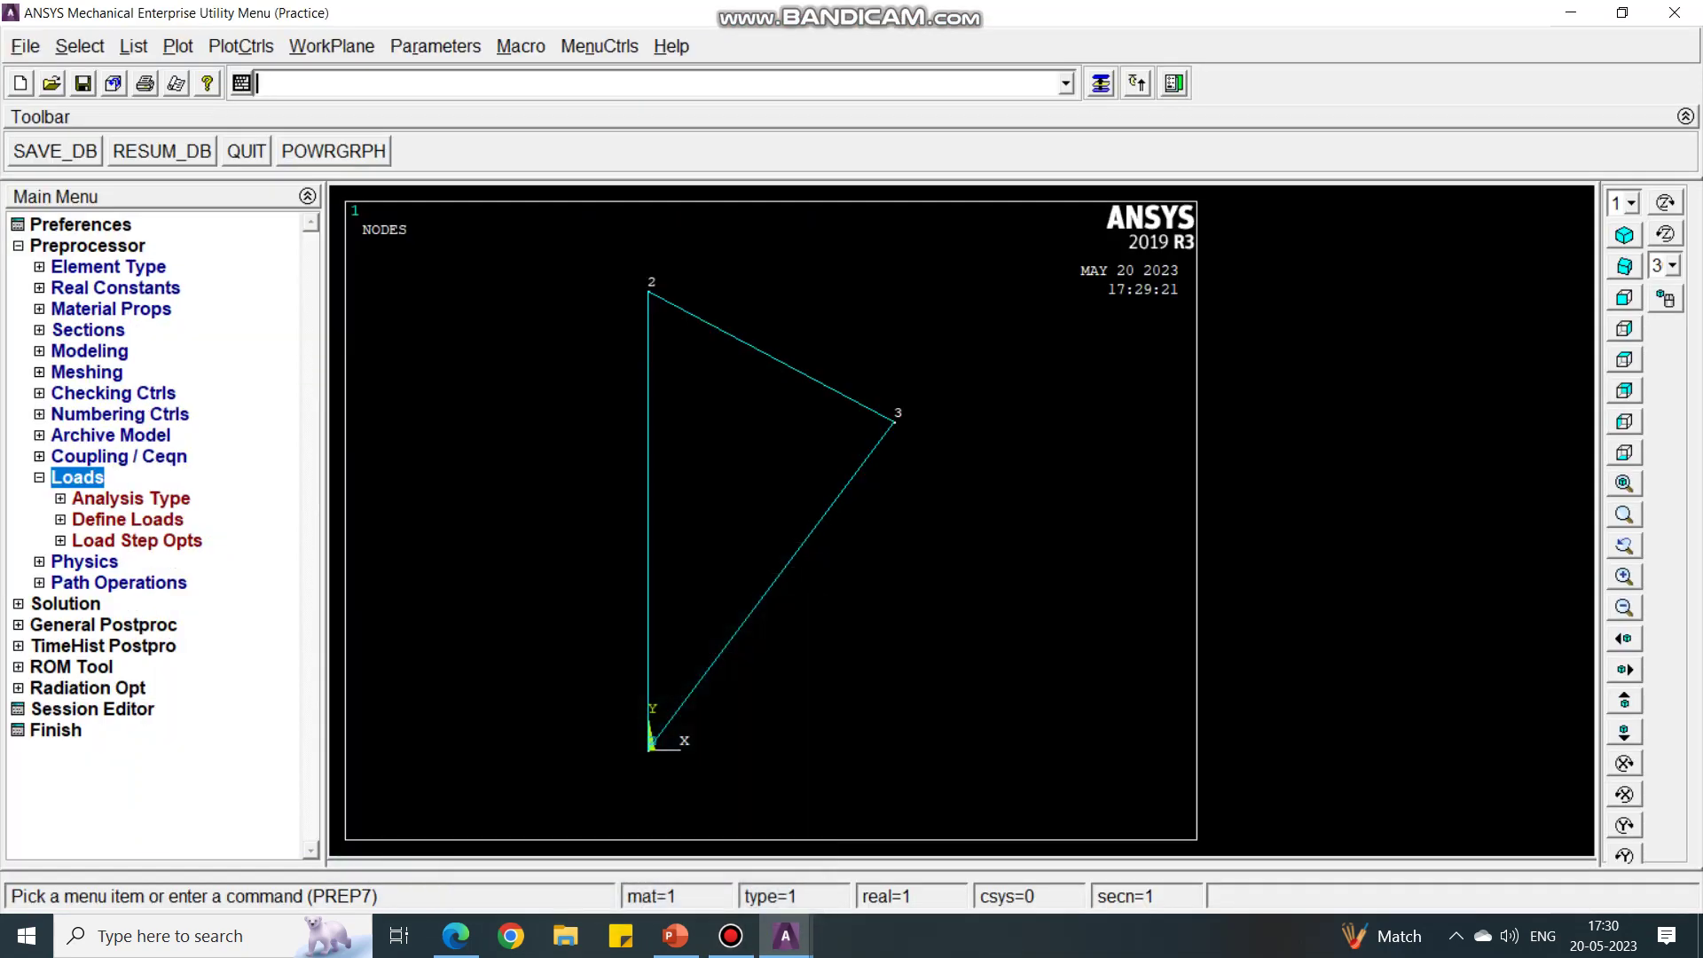
Apply a structural displacement constraint of 0 on all degrees of freedom at node 2
click(127, 519)
click(117, 561)
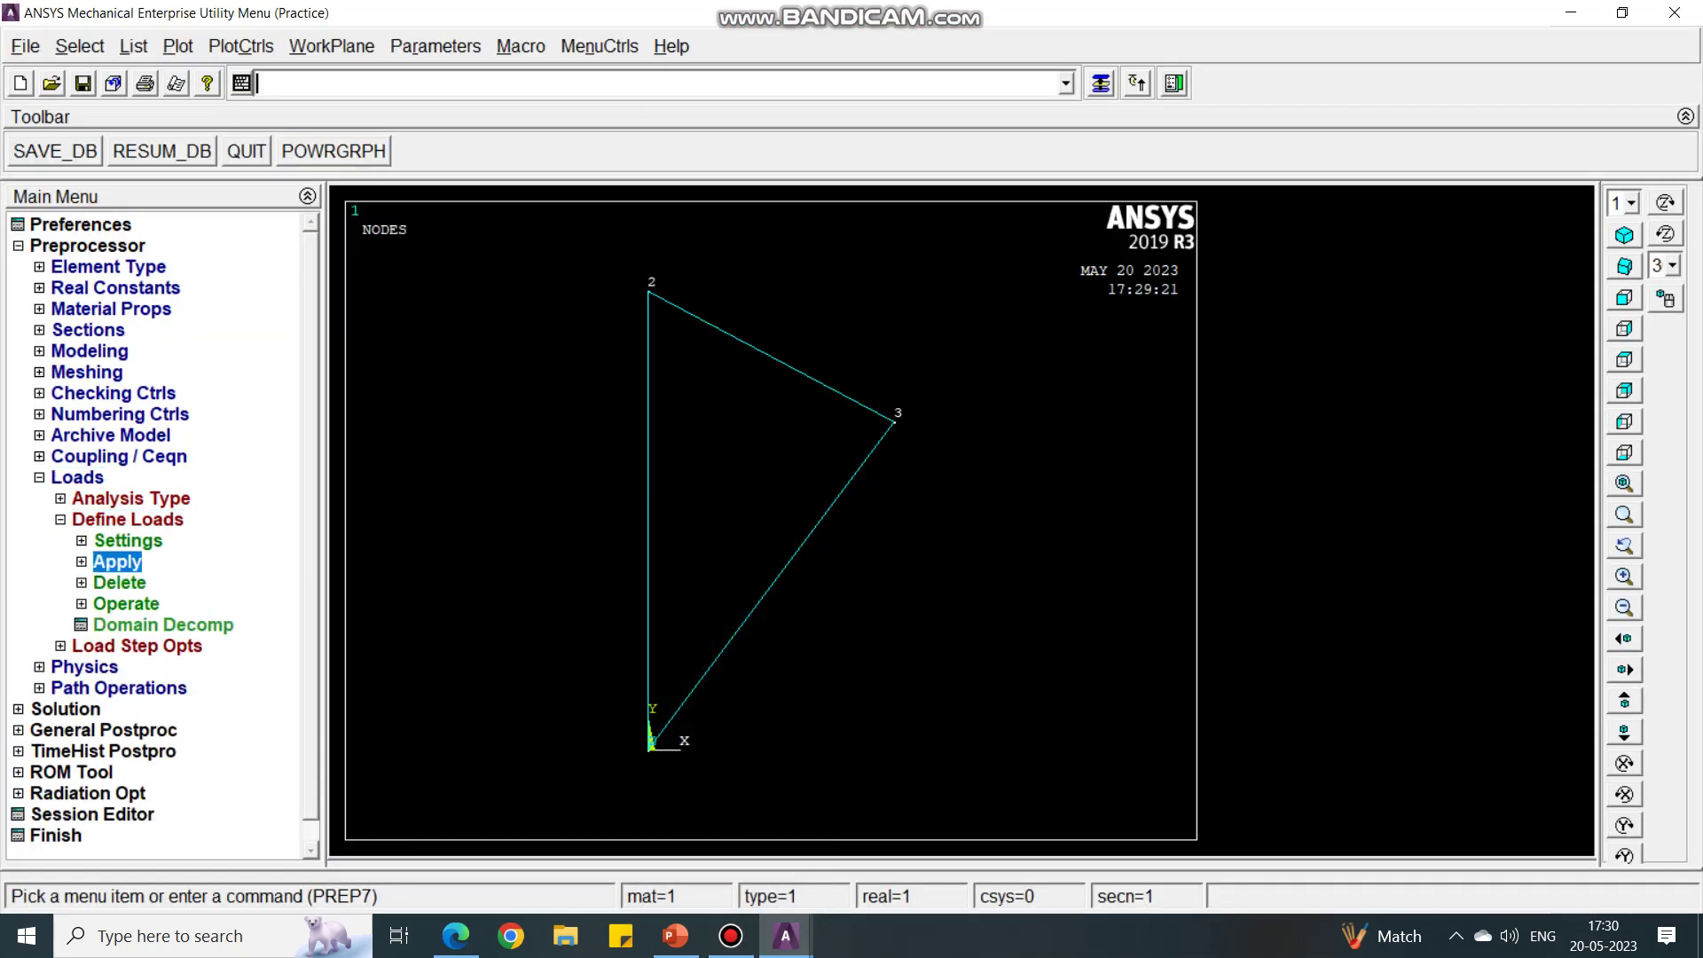
click(155, 583)
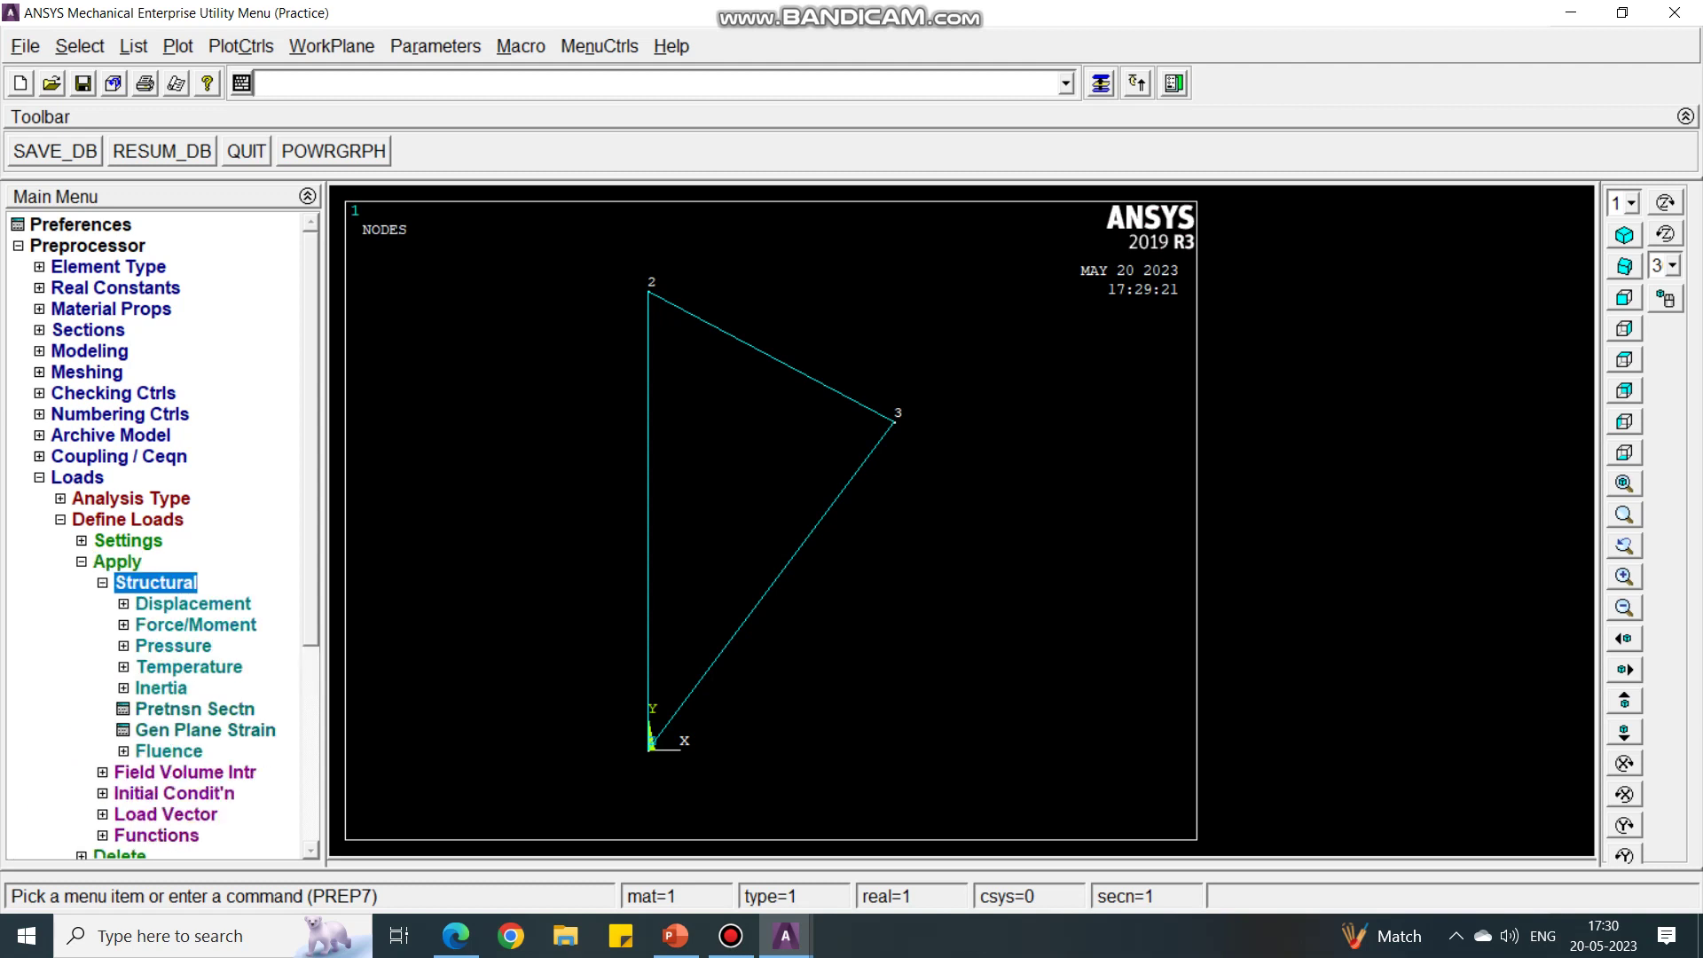
click(193, 603)
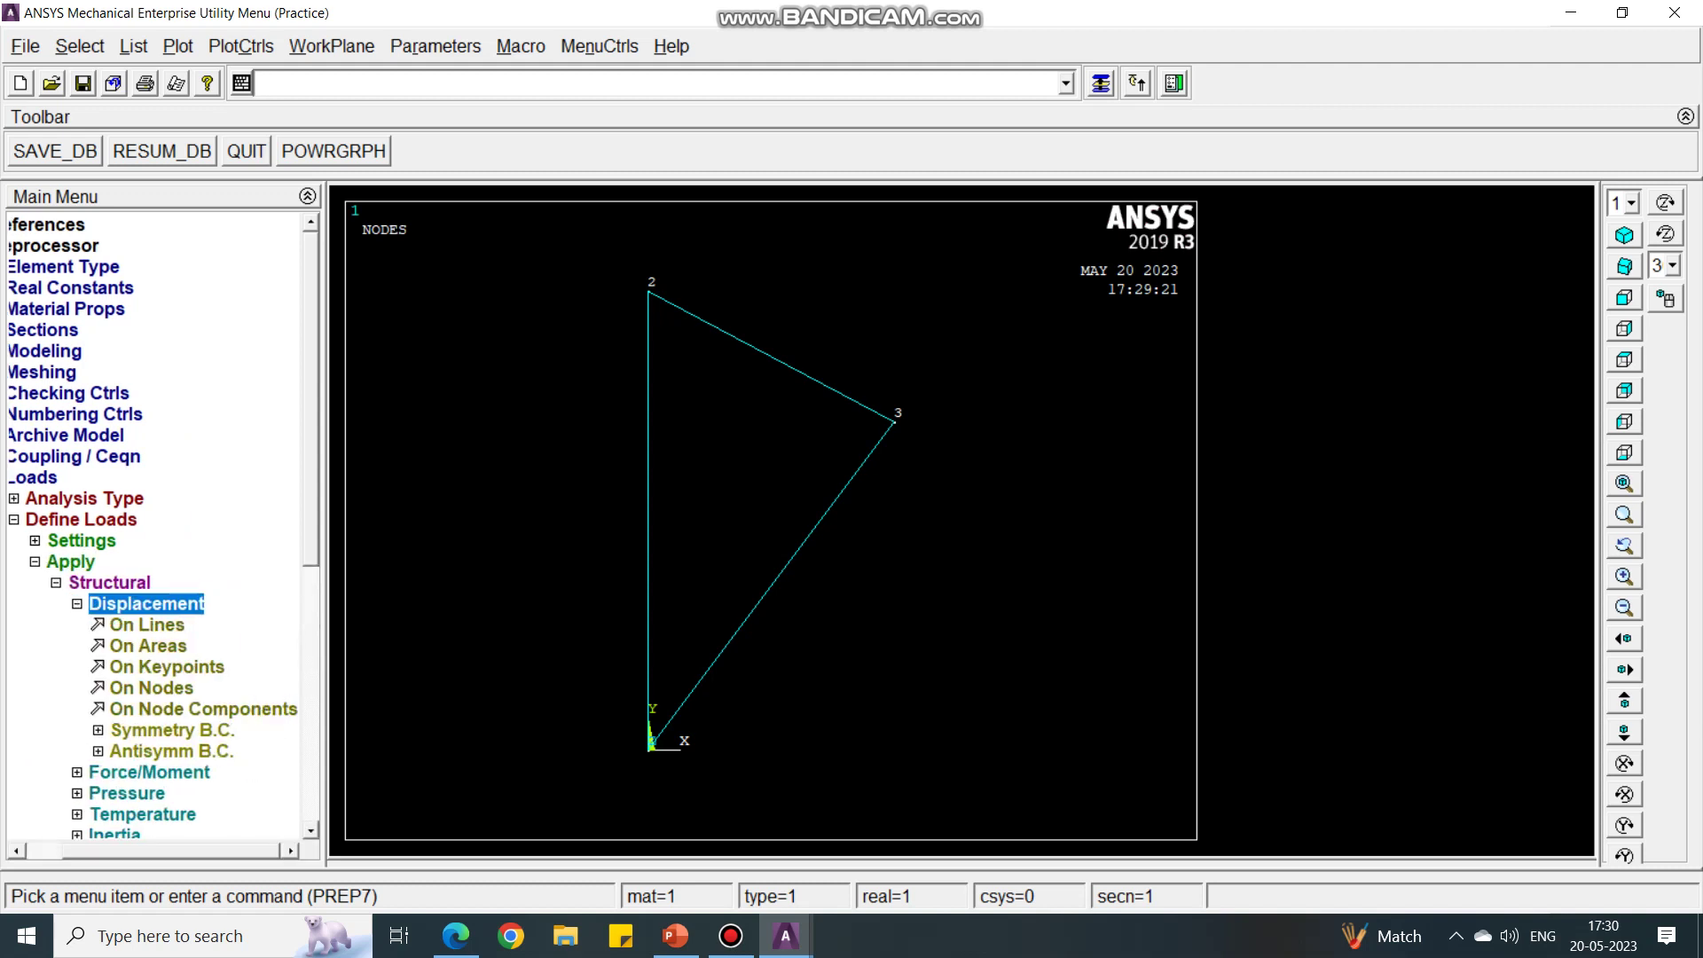
click(152, 688)
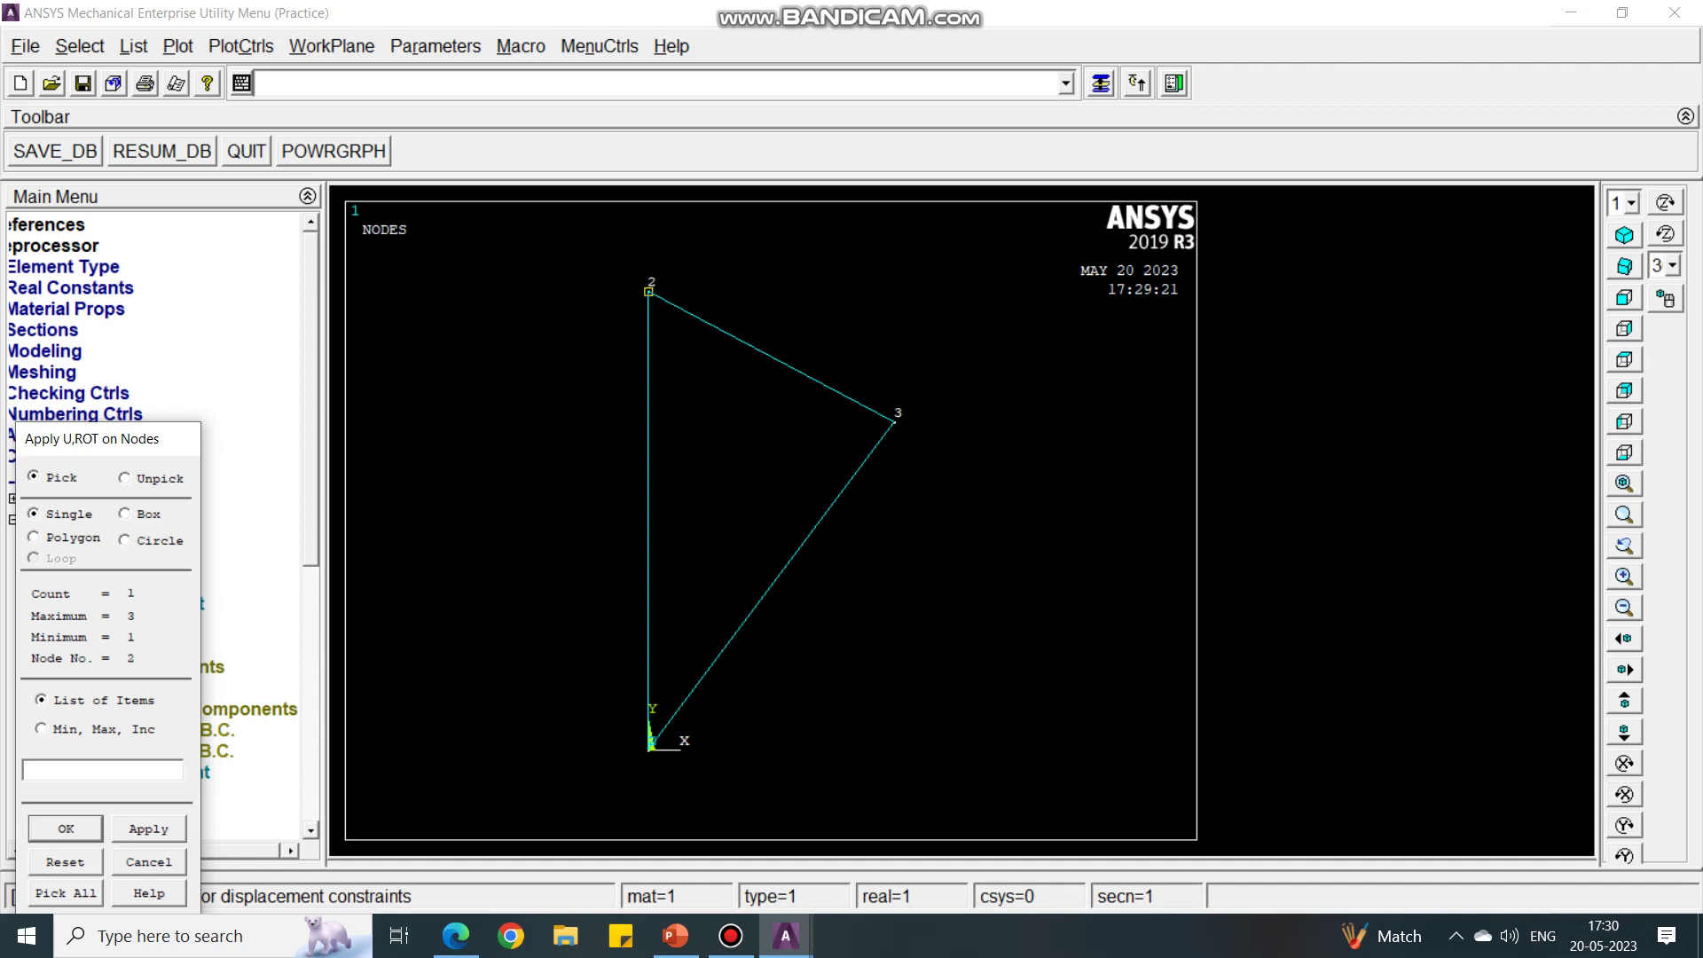
key(Return)
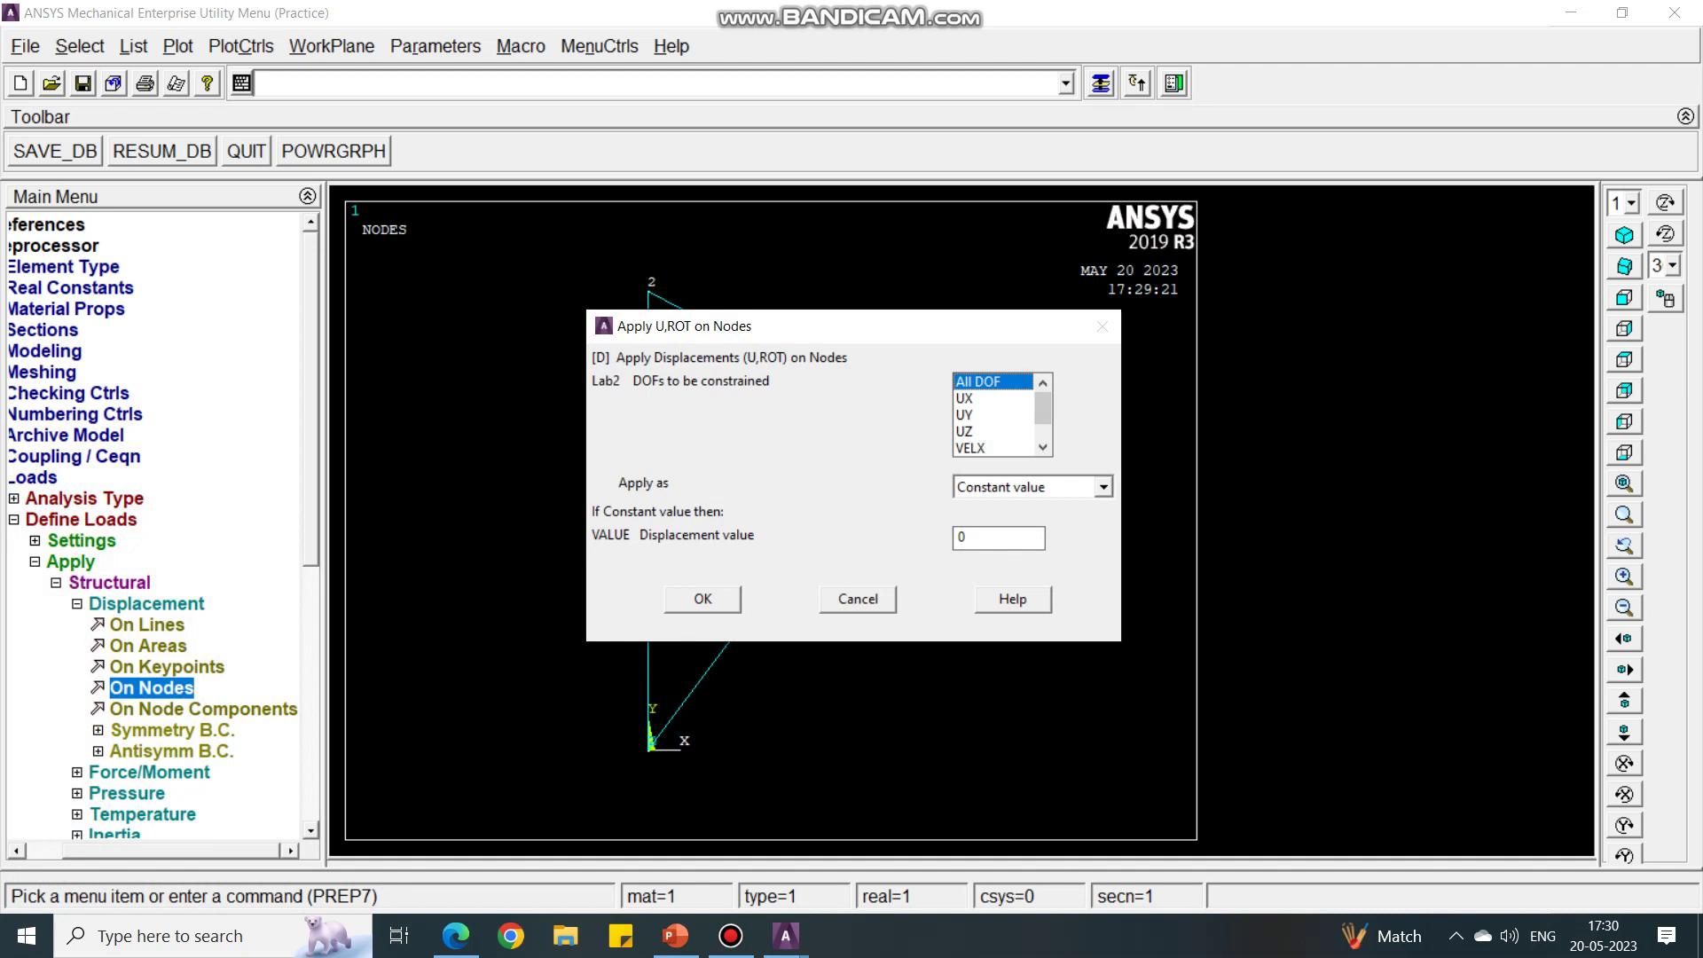
key(Return)
key(Return)
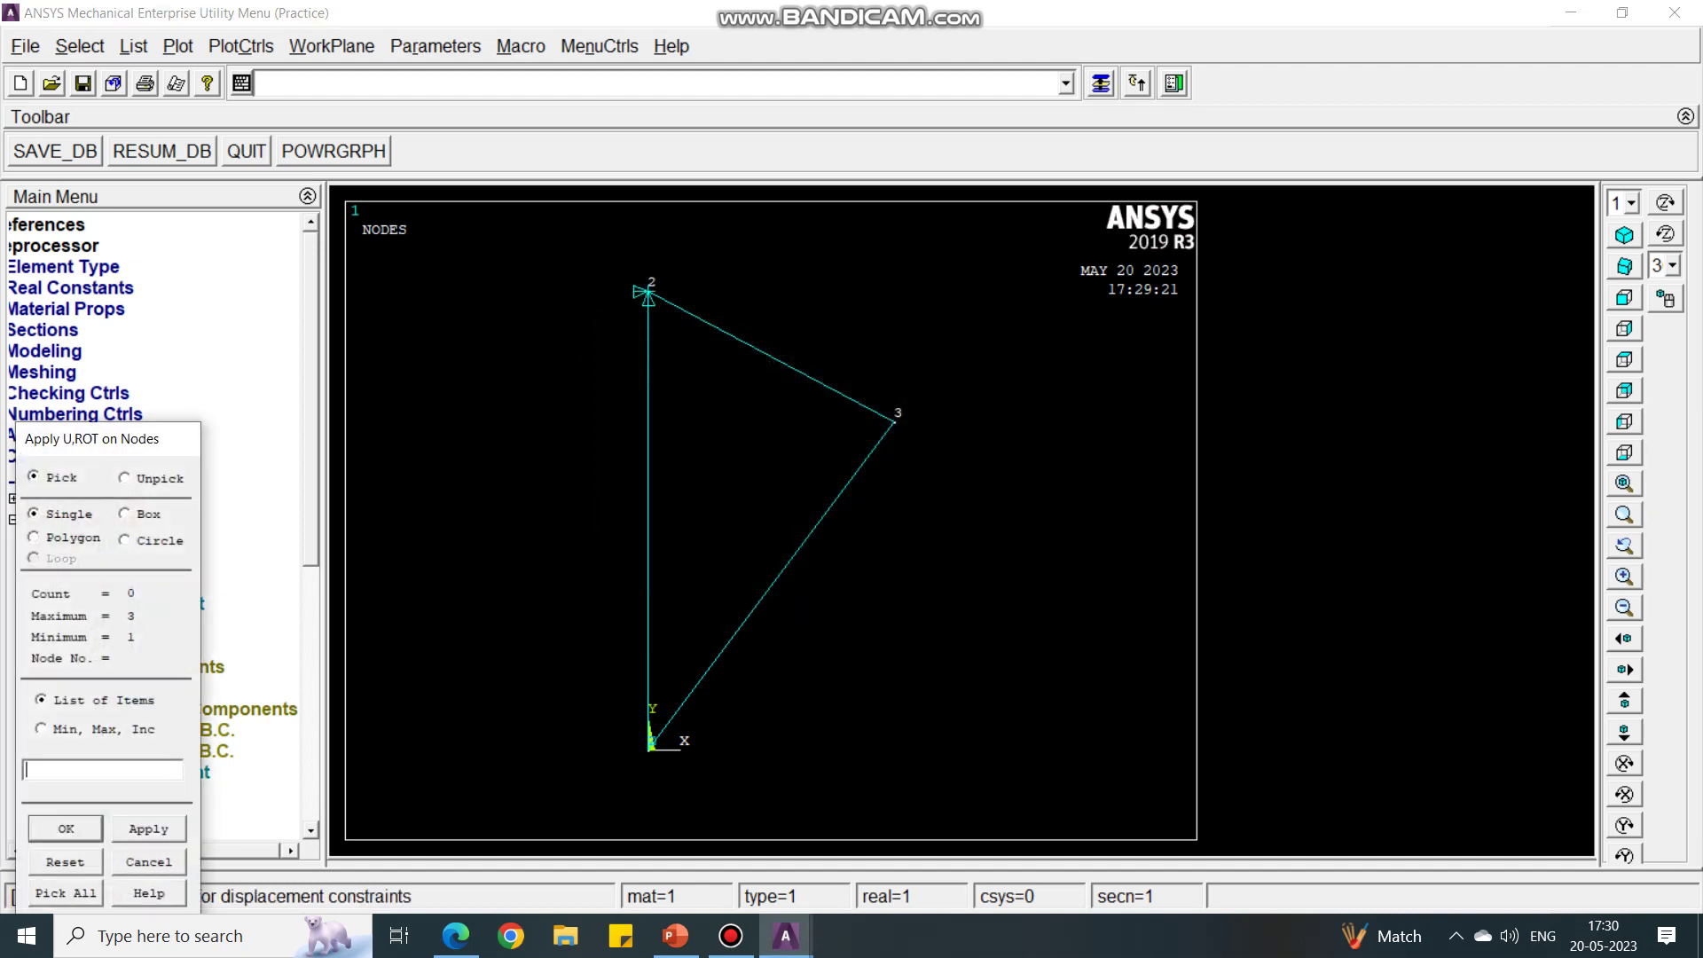
Constrain only UX at node 1 with a constant displacement value of 0
click(649, 750)
key(Return)
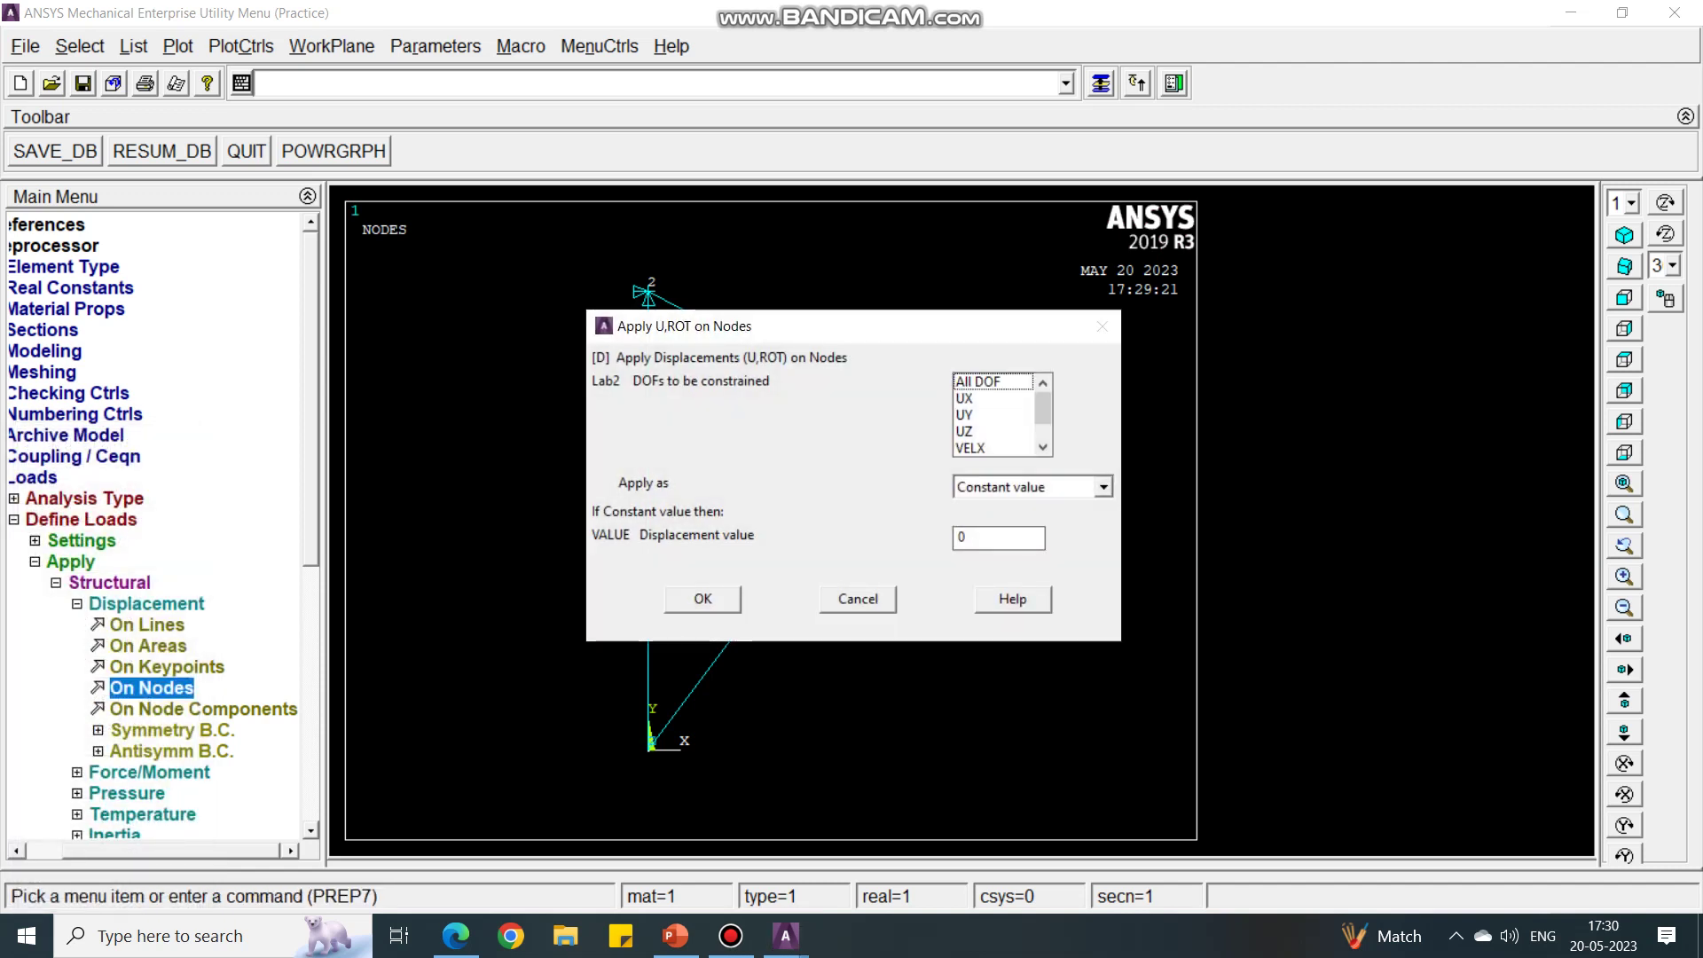
click(992, 399)
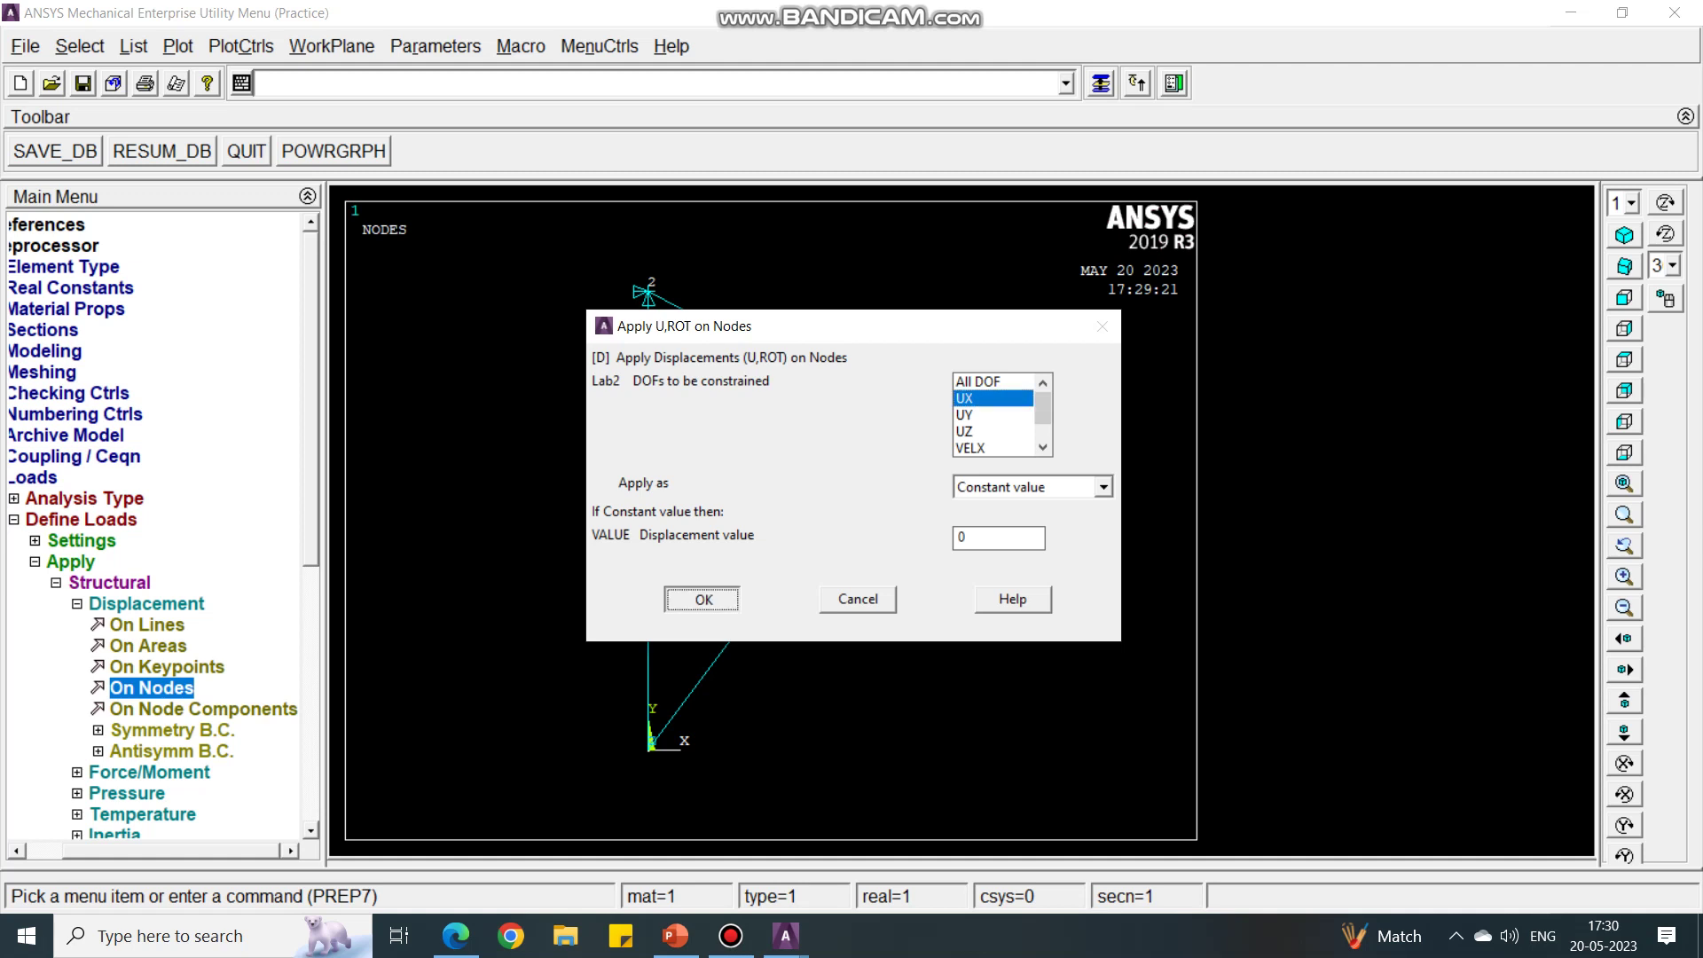
key(Return)
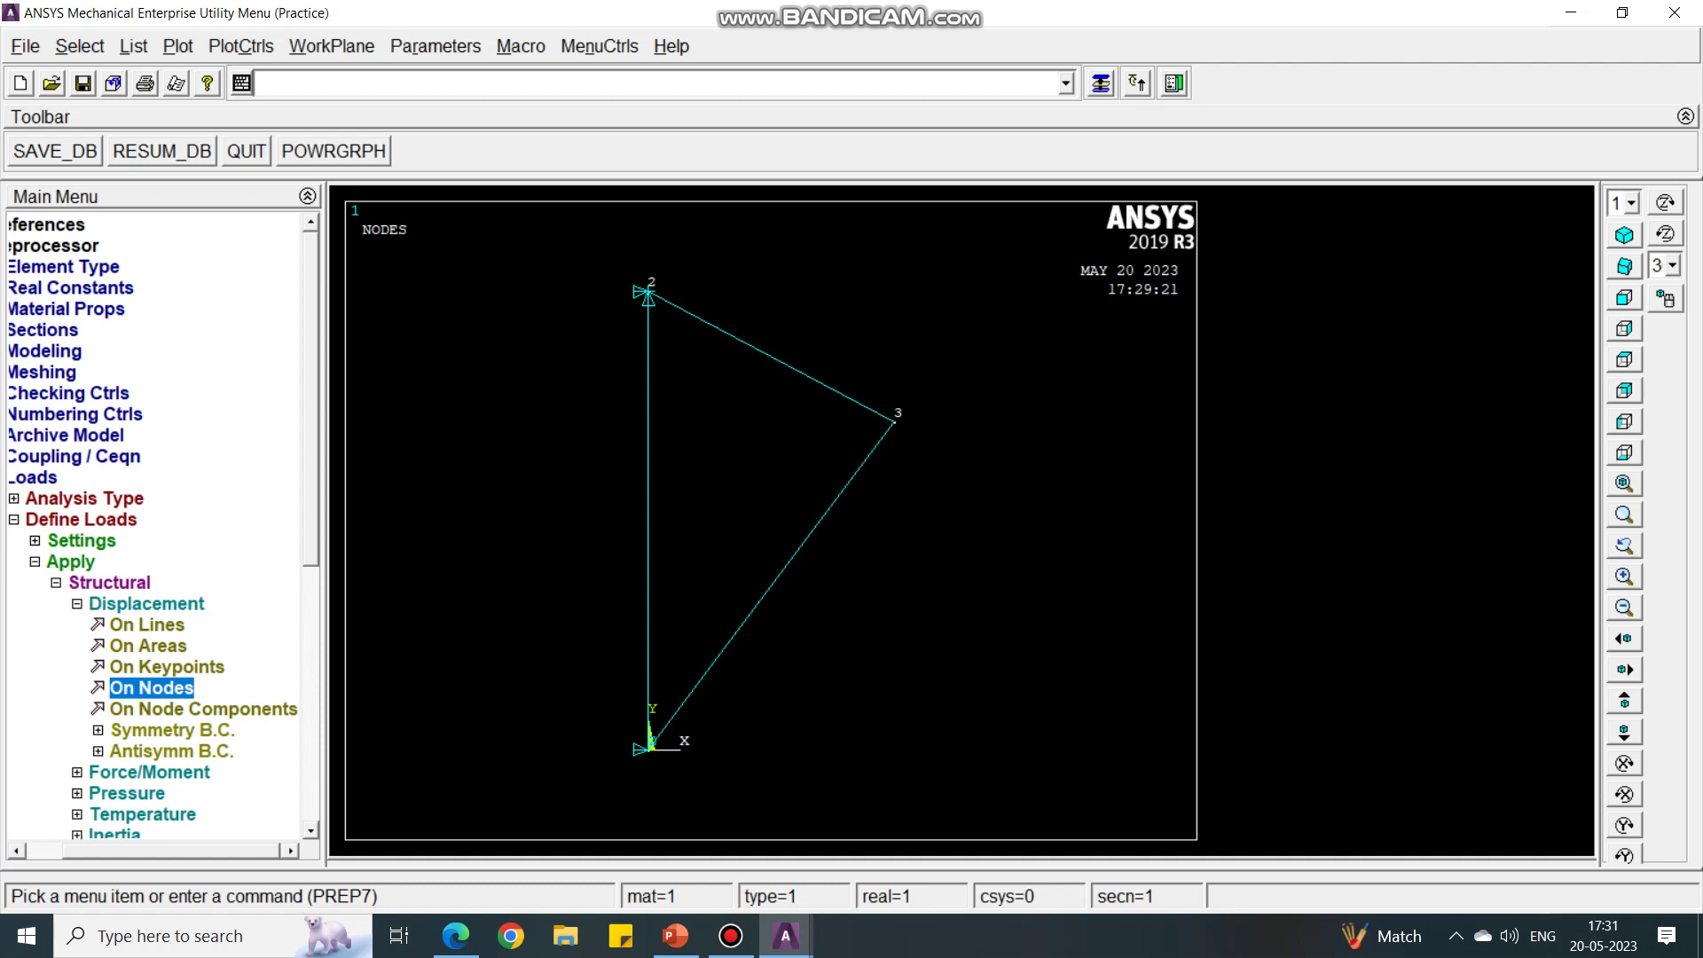
Check the load at B in the PowerPoint drawing and apply an FY force of -2800 at node 3 using the F command
text(f)
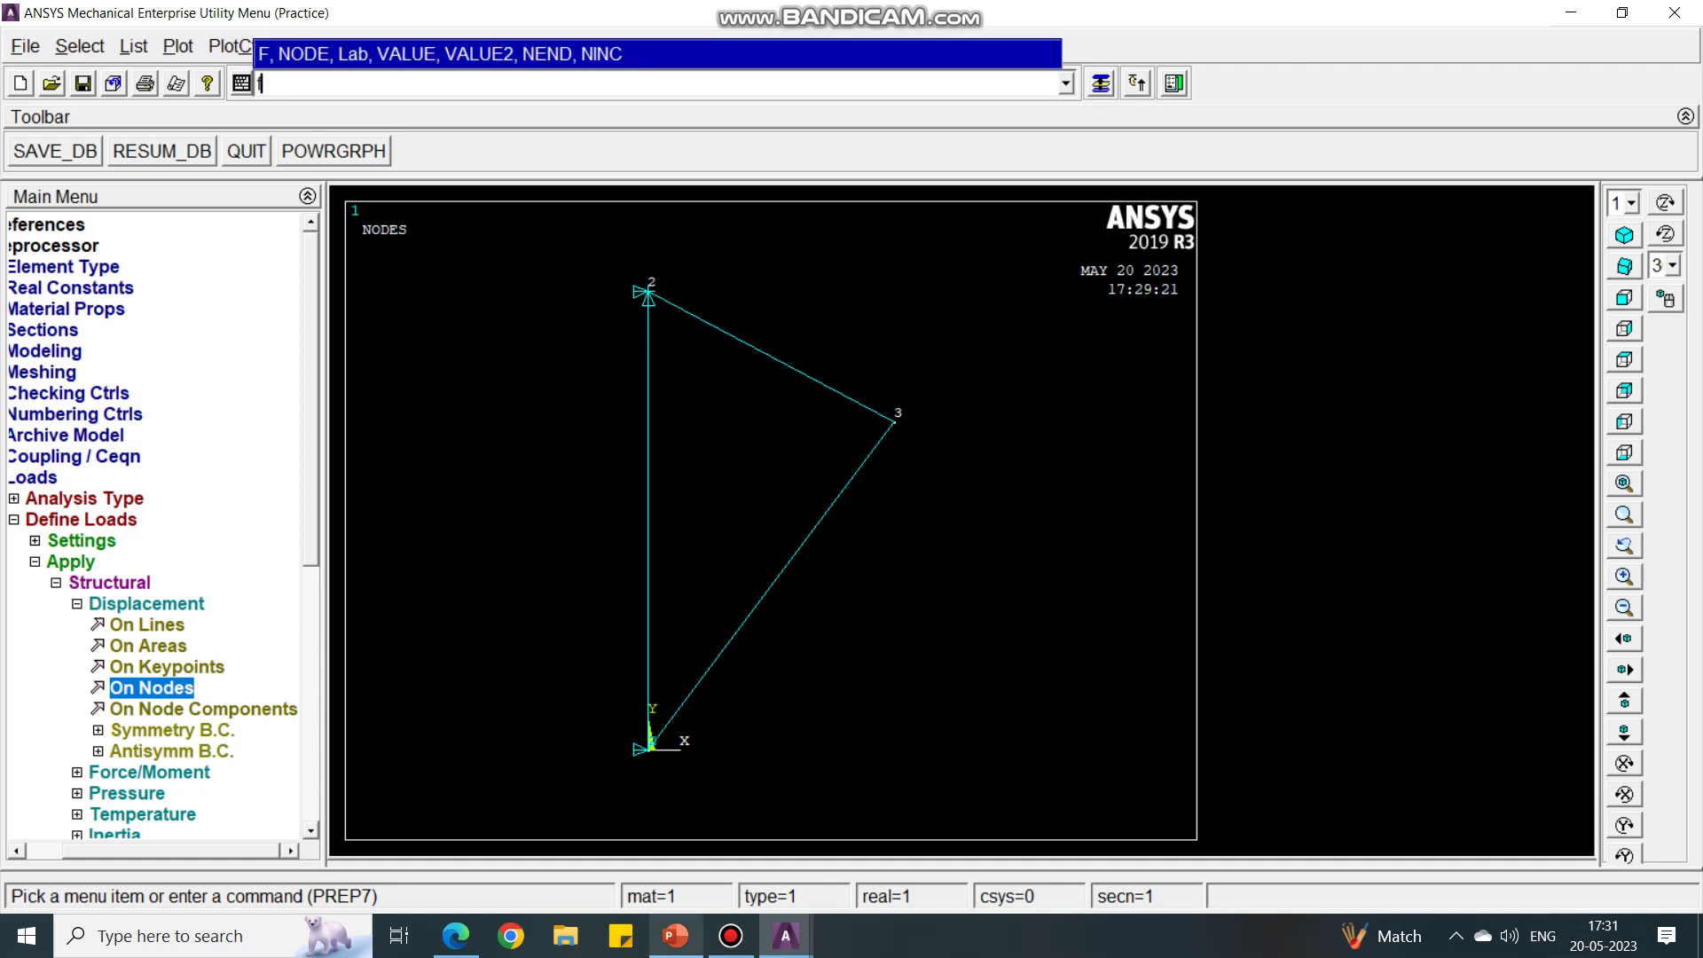
click(676, 936)
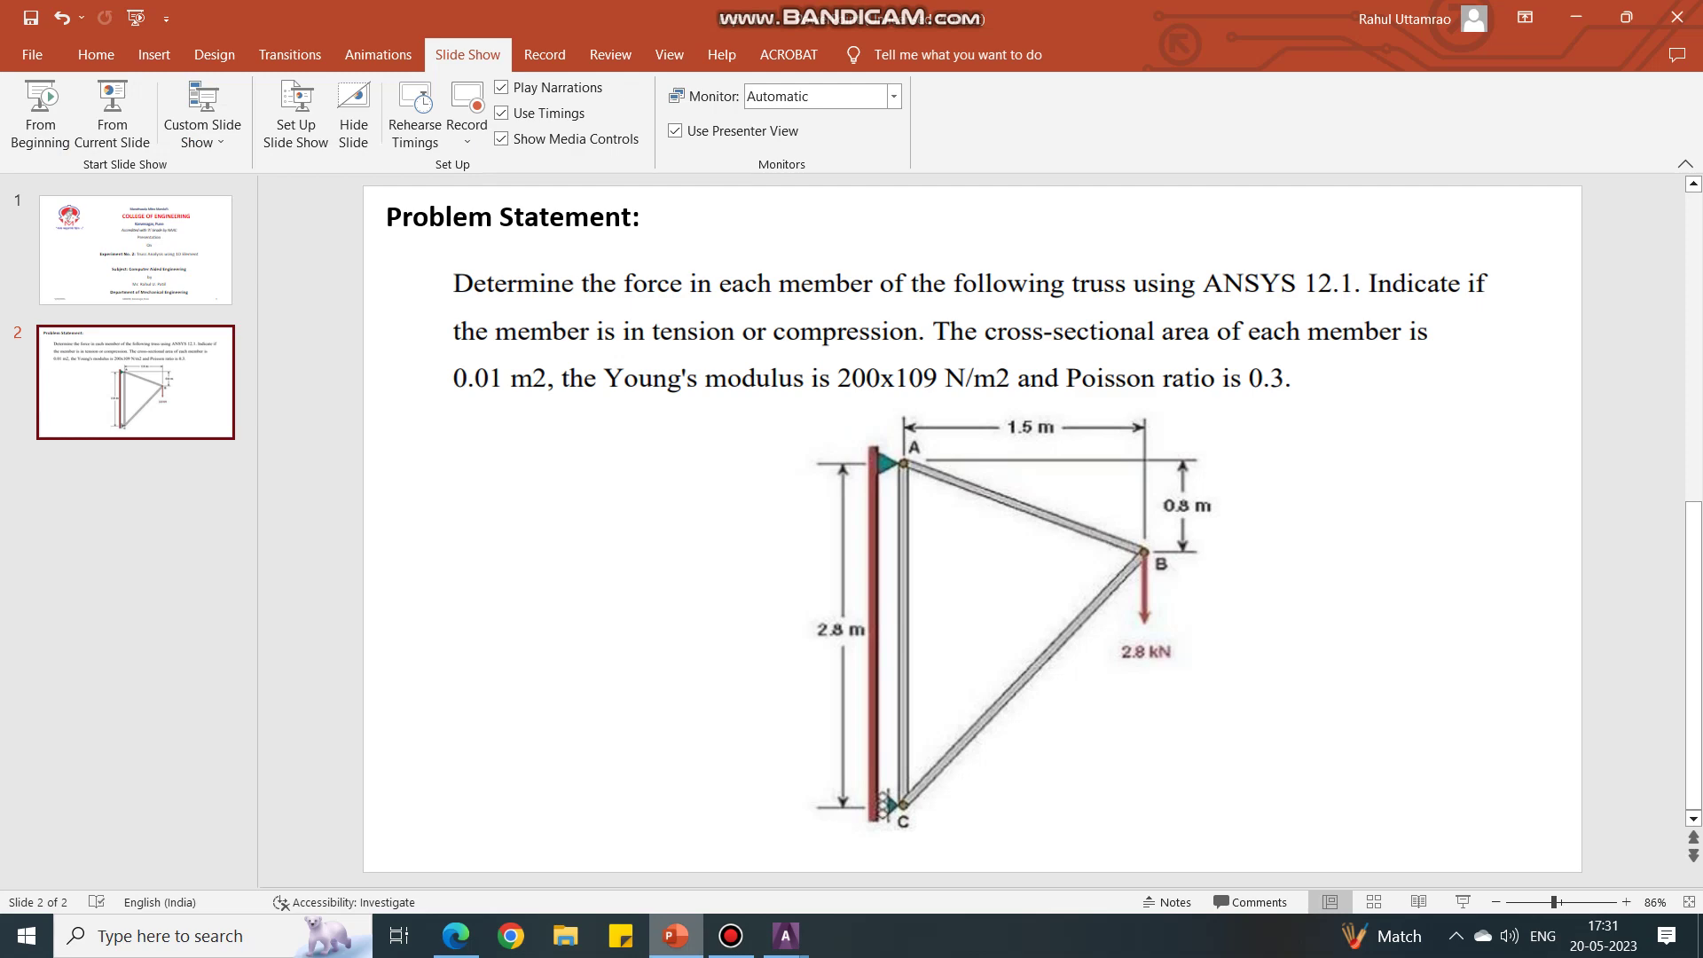
click(675, 936)
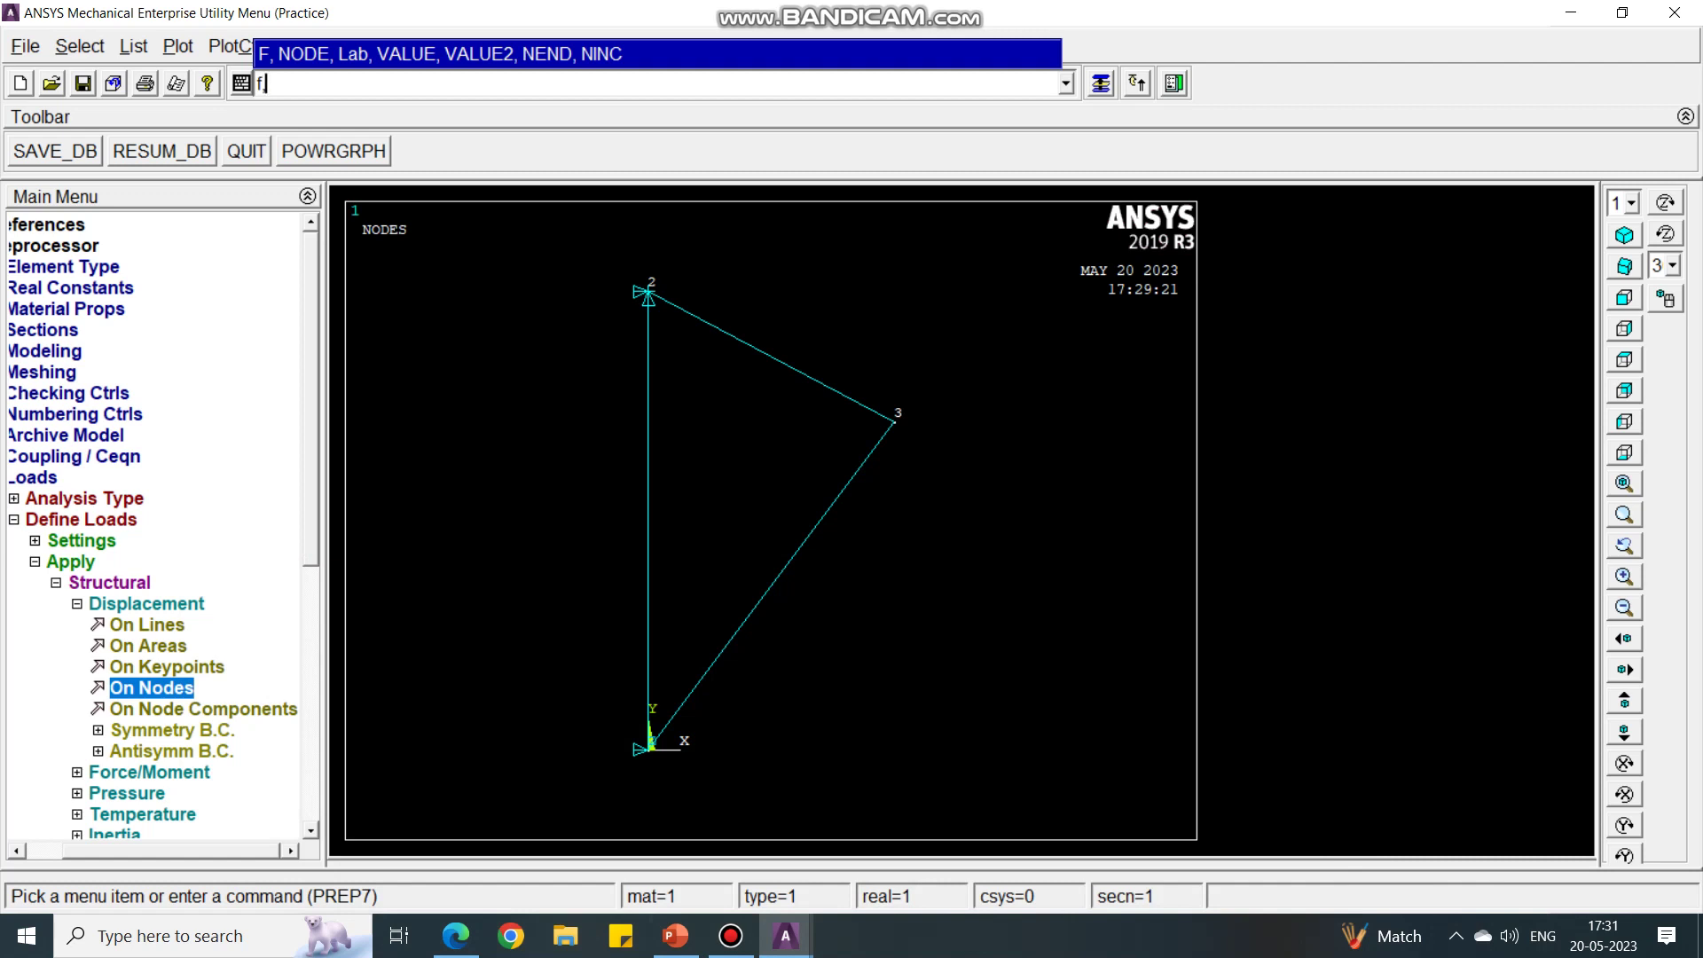
text(,)
text(fy,-2800)
key(Return)
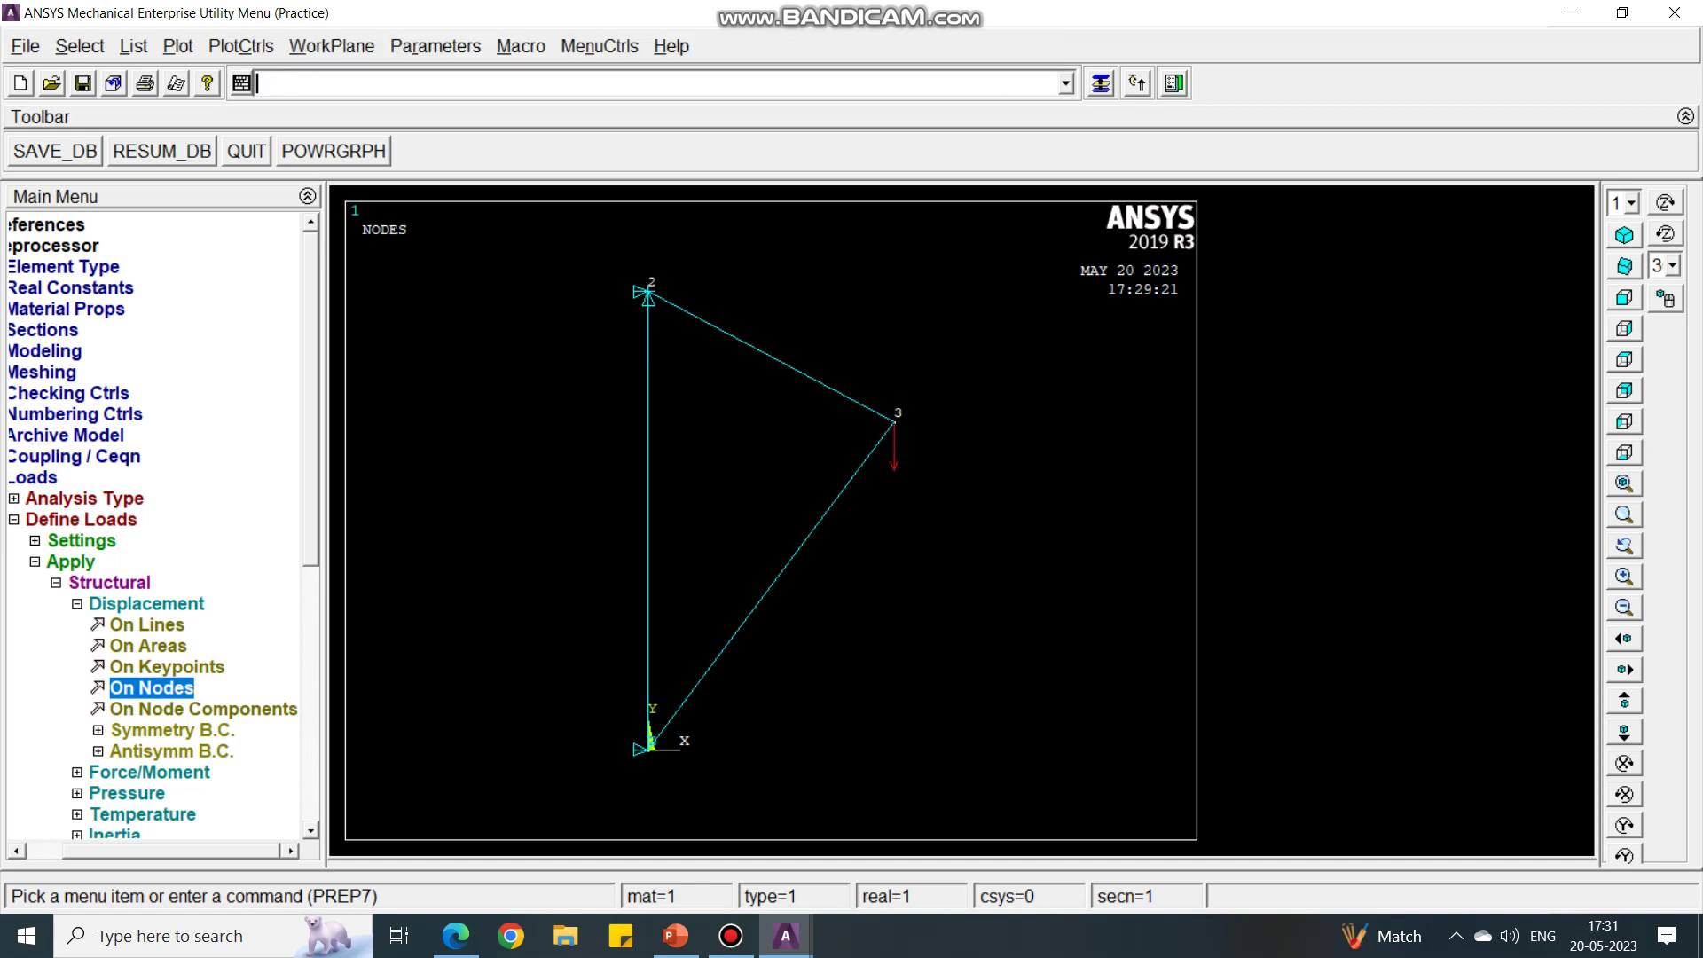
Collapse the load definition commands and the whole Preprocessor branch
key(Left)
key(Left)
key(Left)
key(Left)
key(Left)
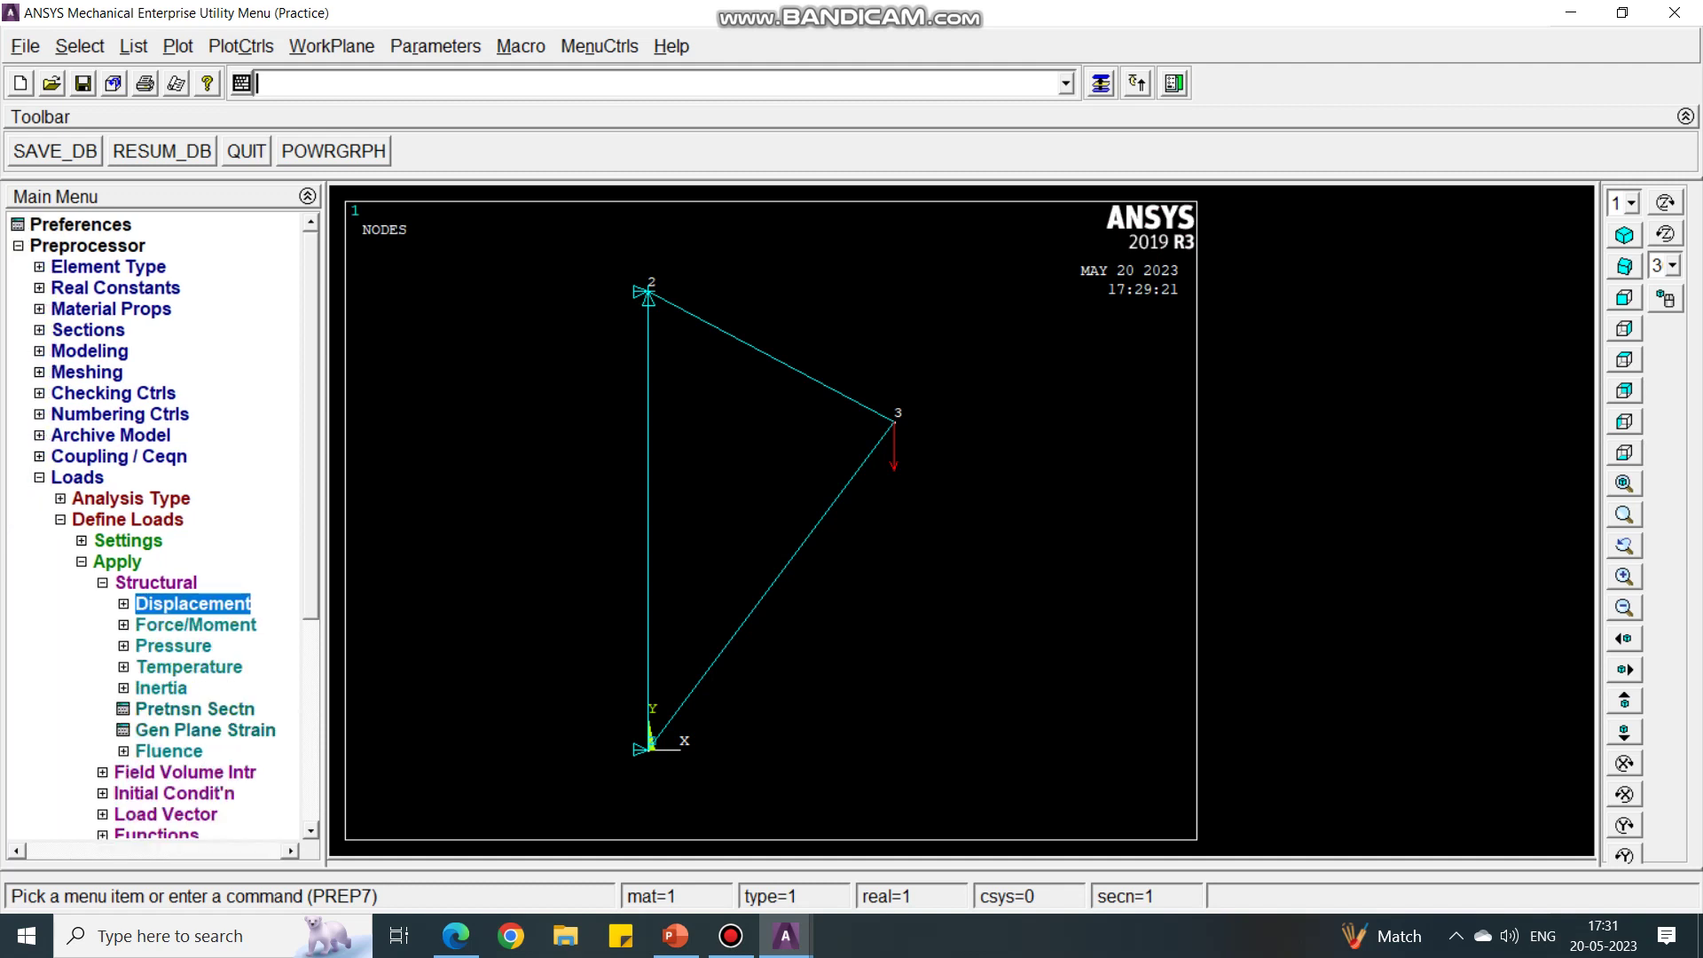
key(Left)
key(Left)
key(Left)
key(Left)
key(Left)
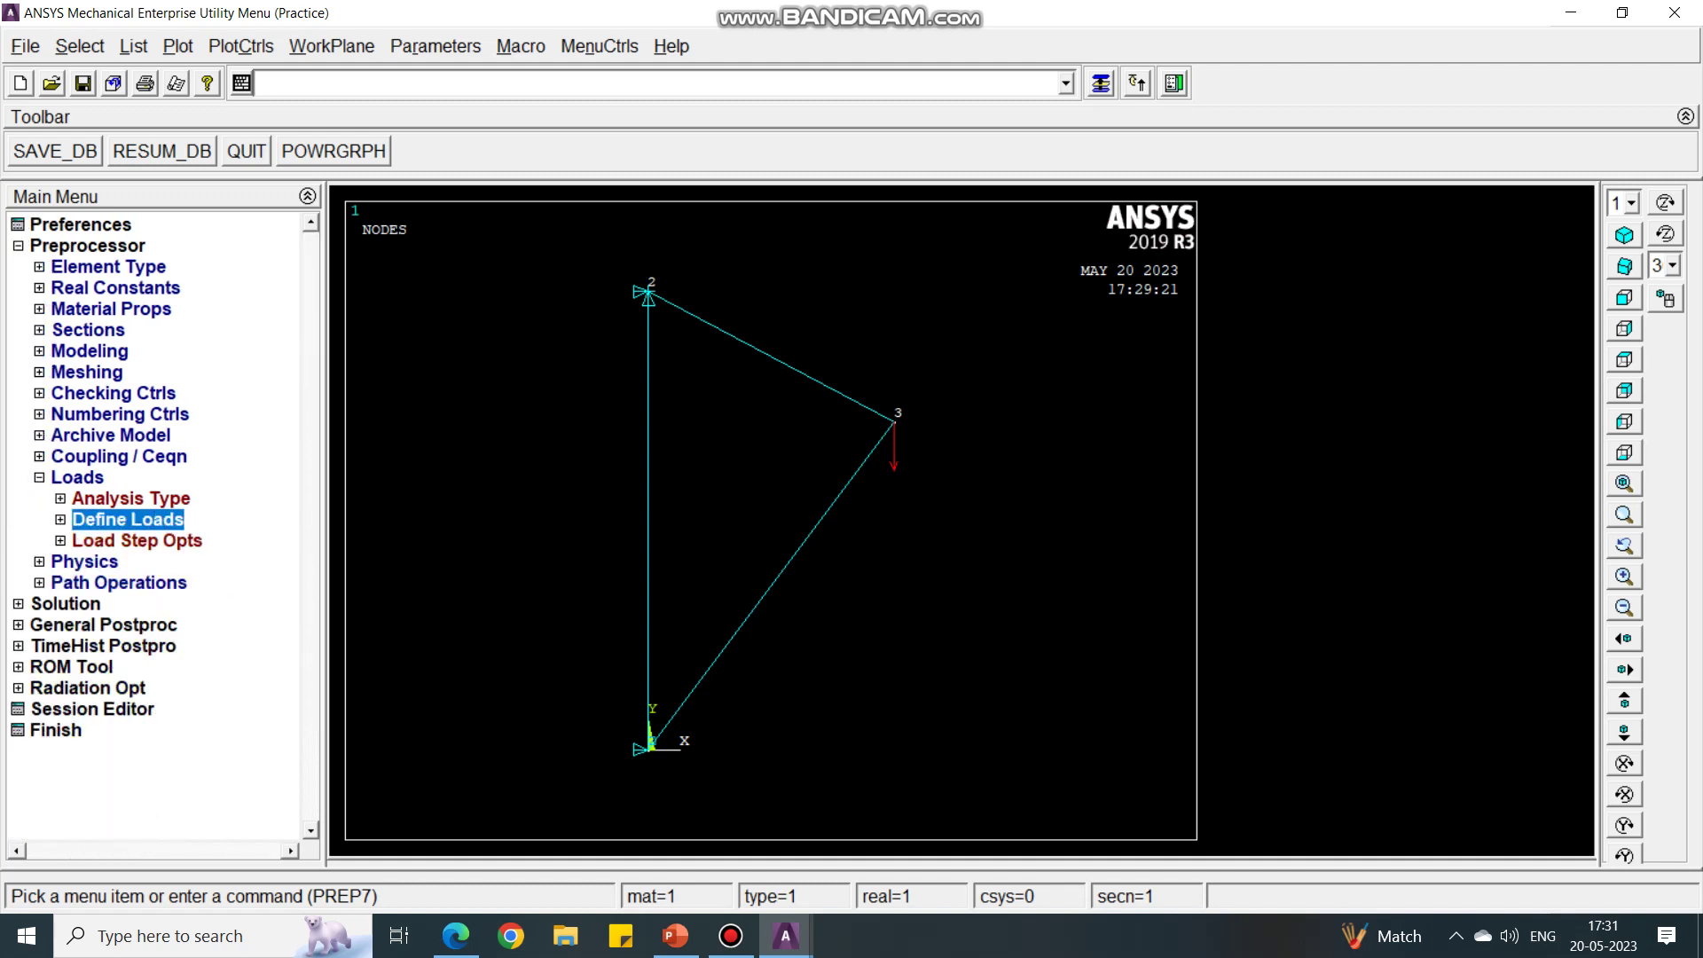
key(Left)
key(Left)
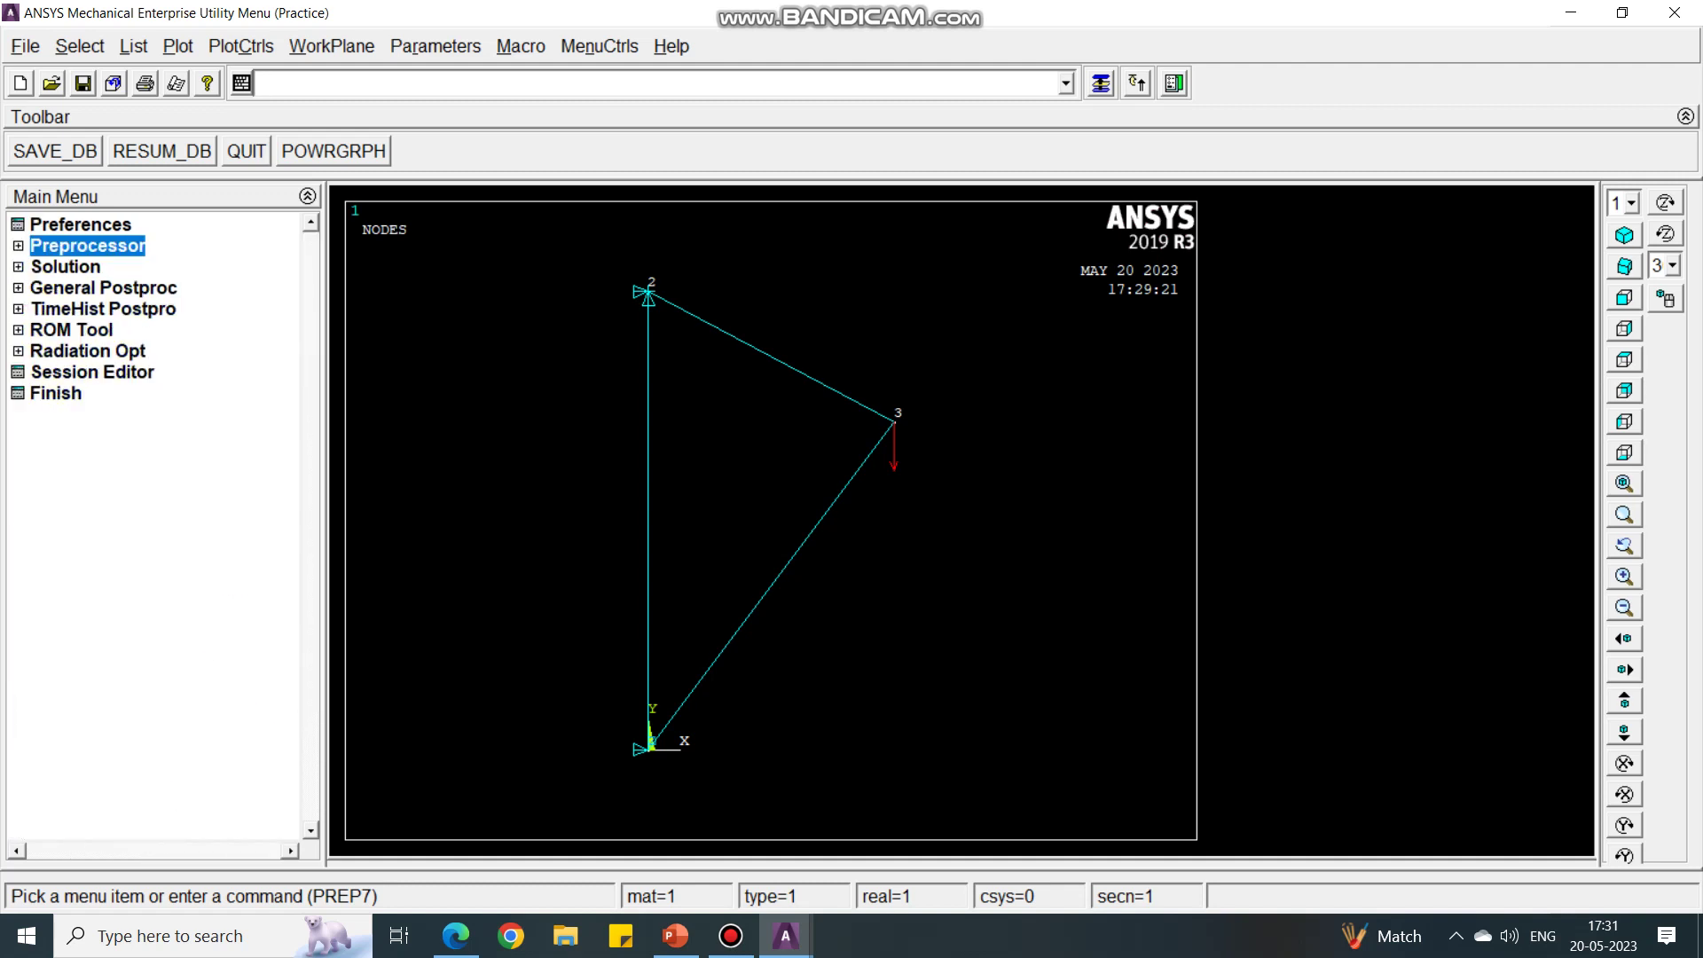
Solve the current load step and close the completion note and the status listing
key(Down)
key(Right)
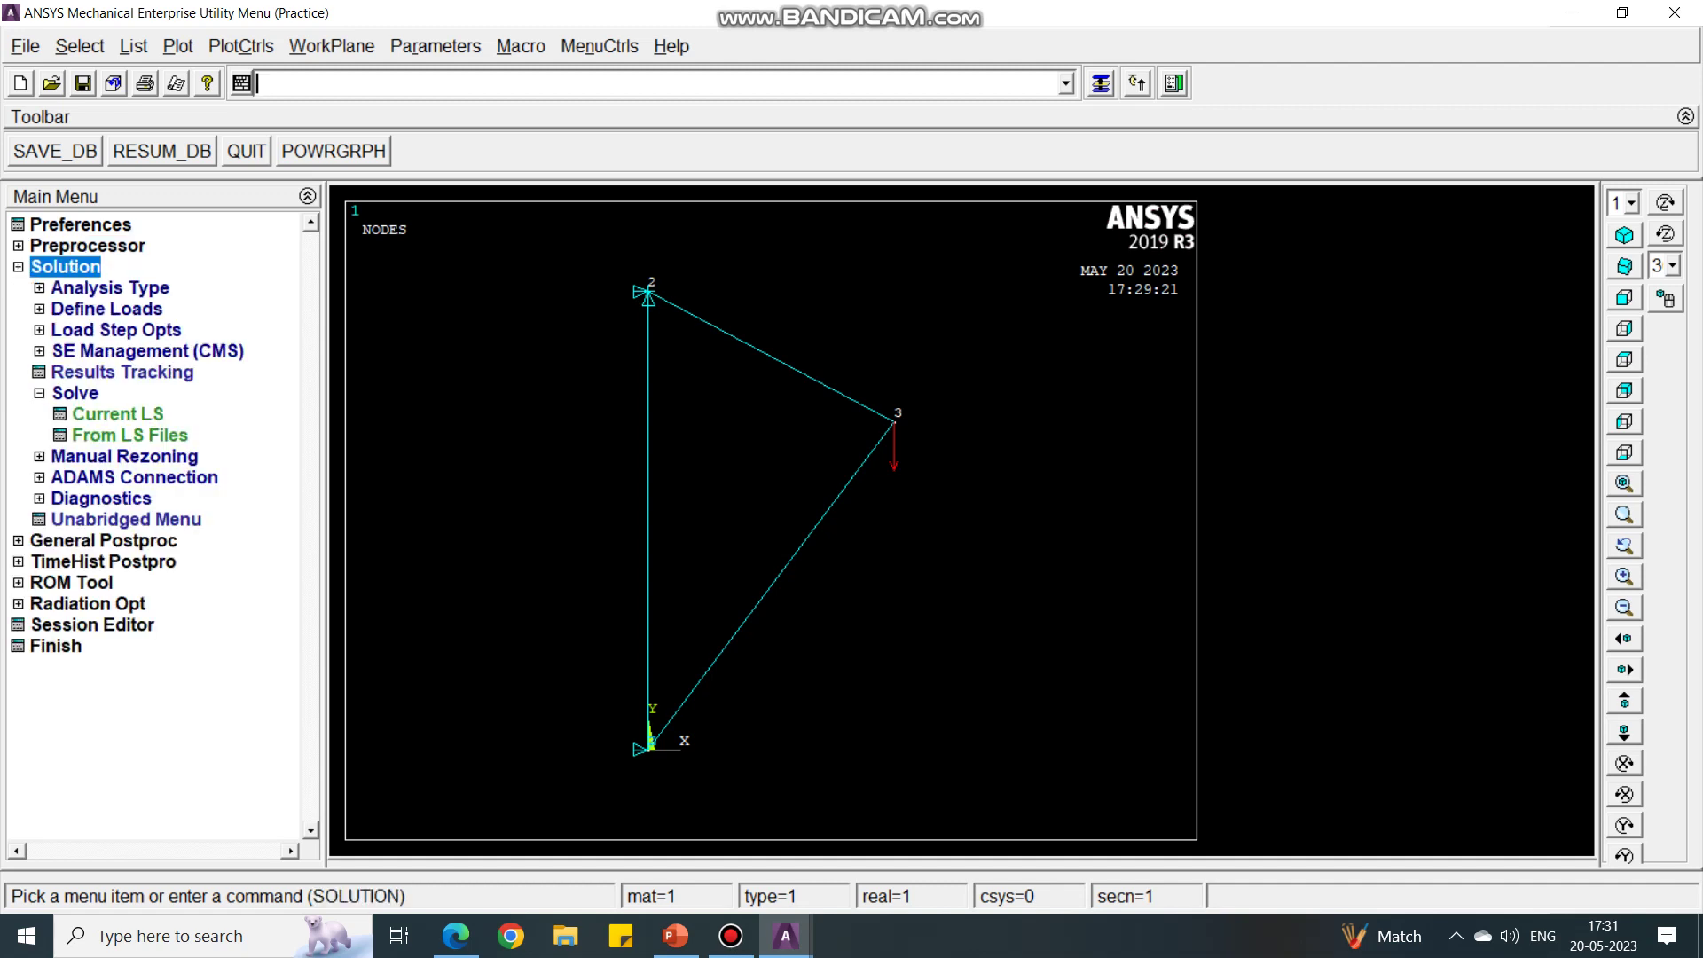
click(117, 413)
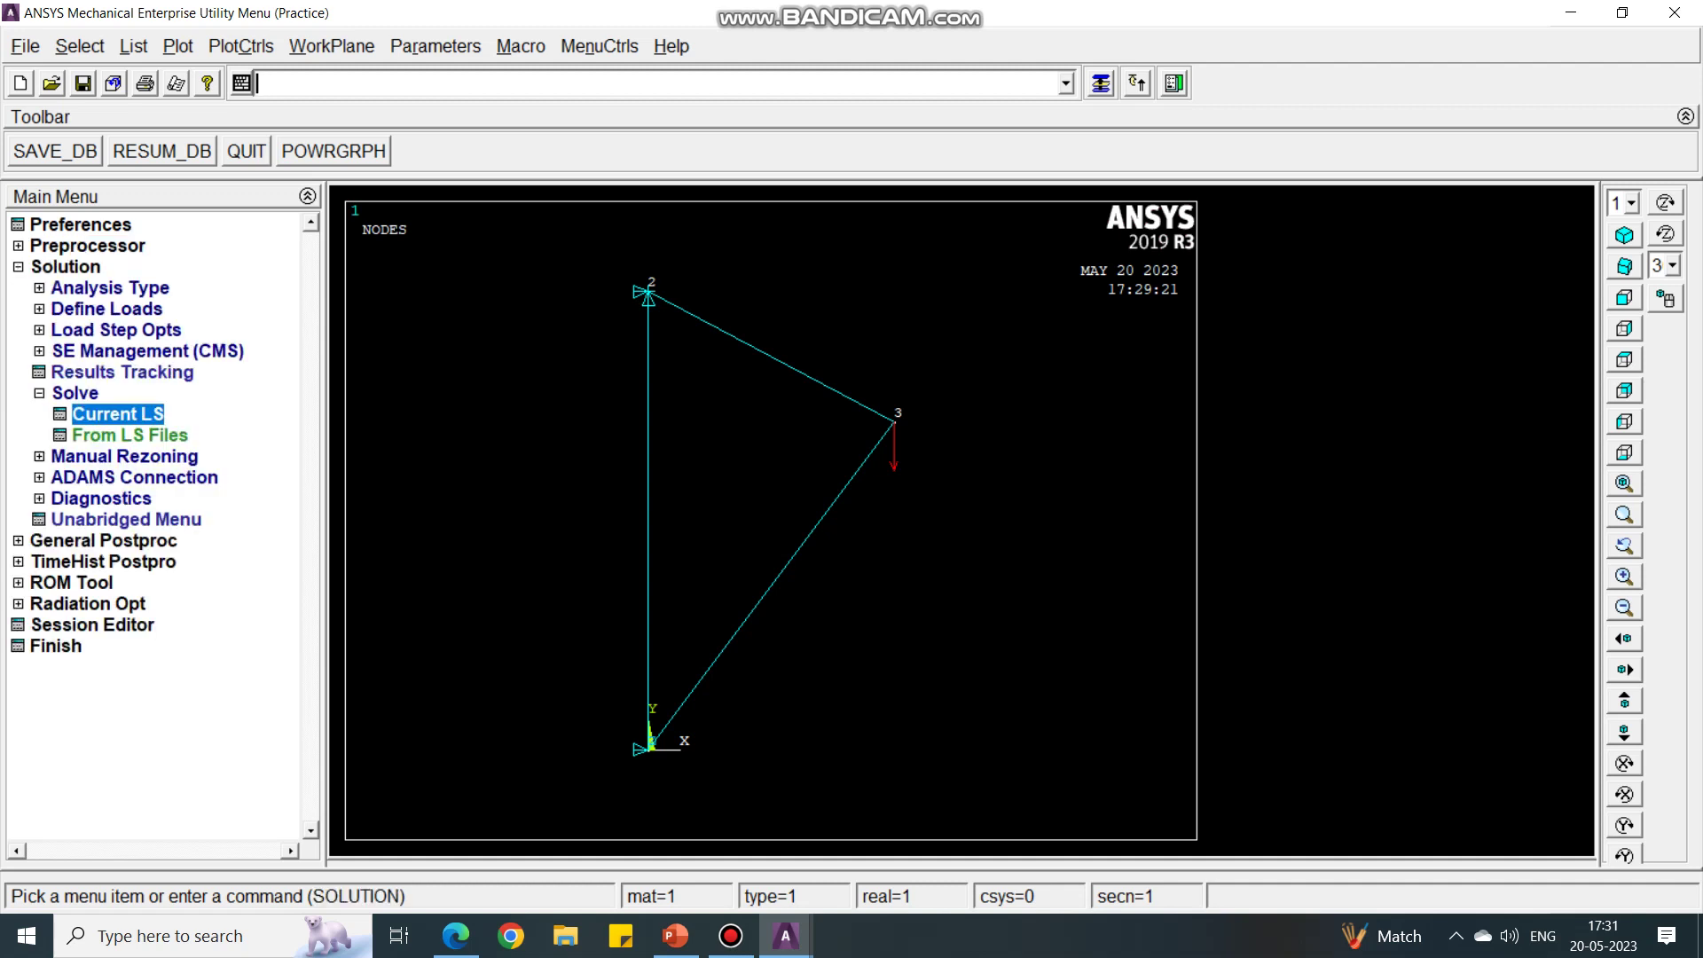
key(Return)
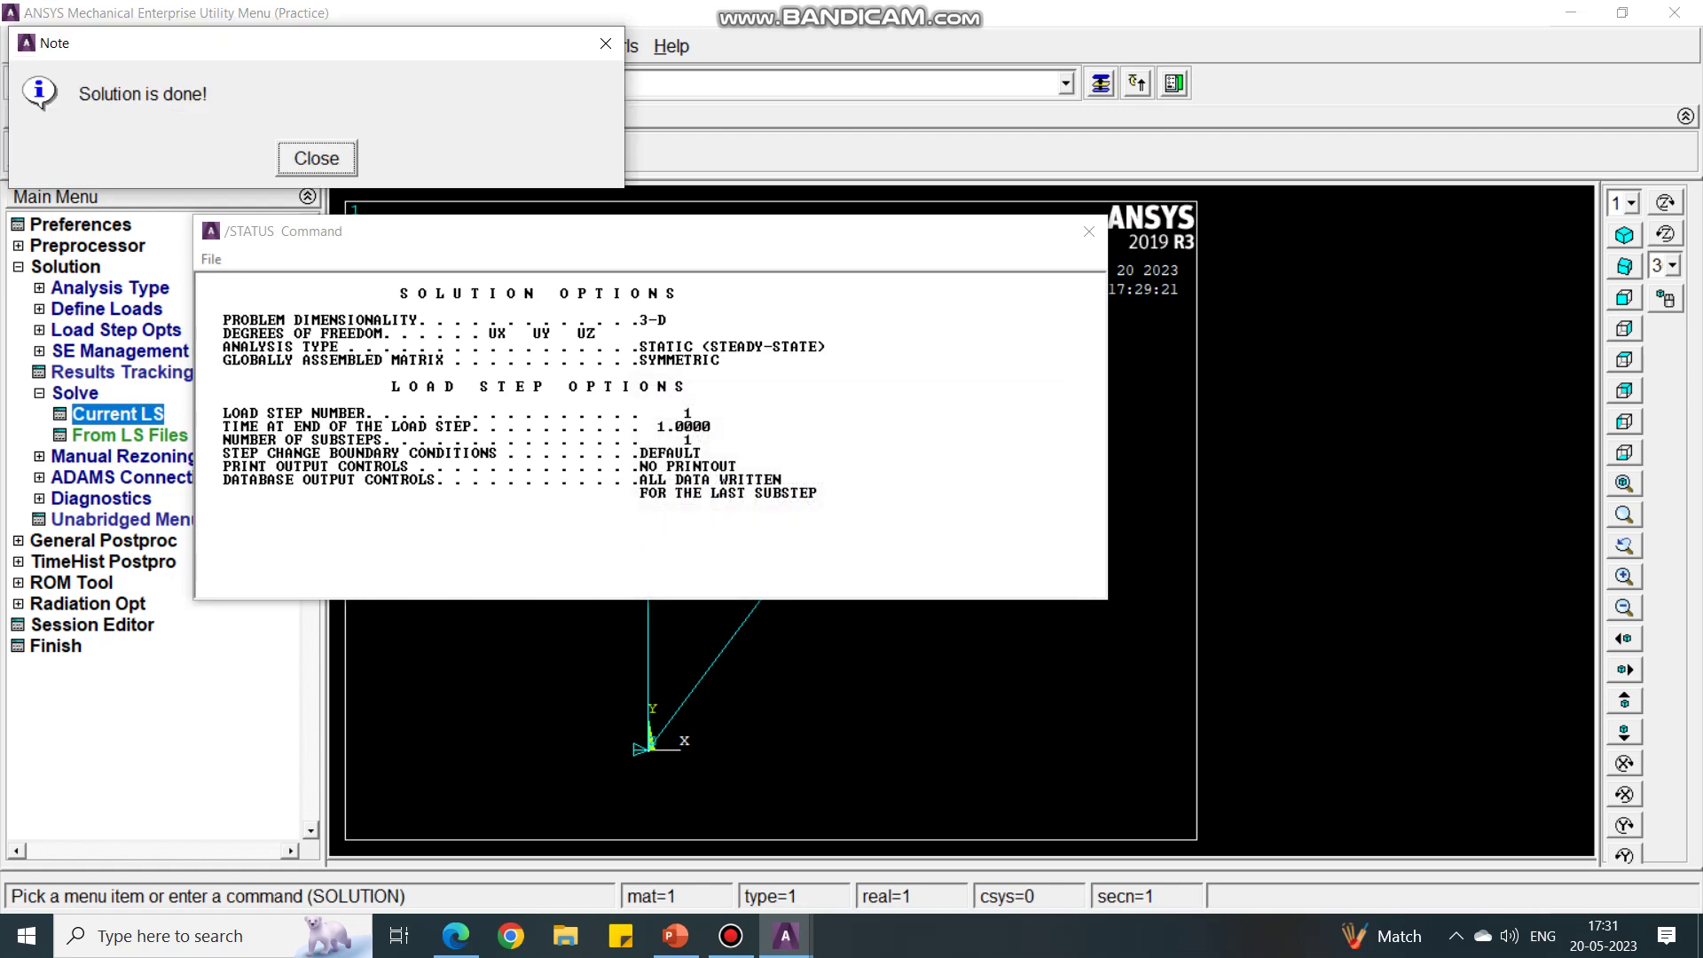
click(316, 157)
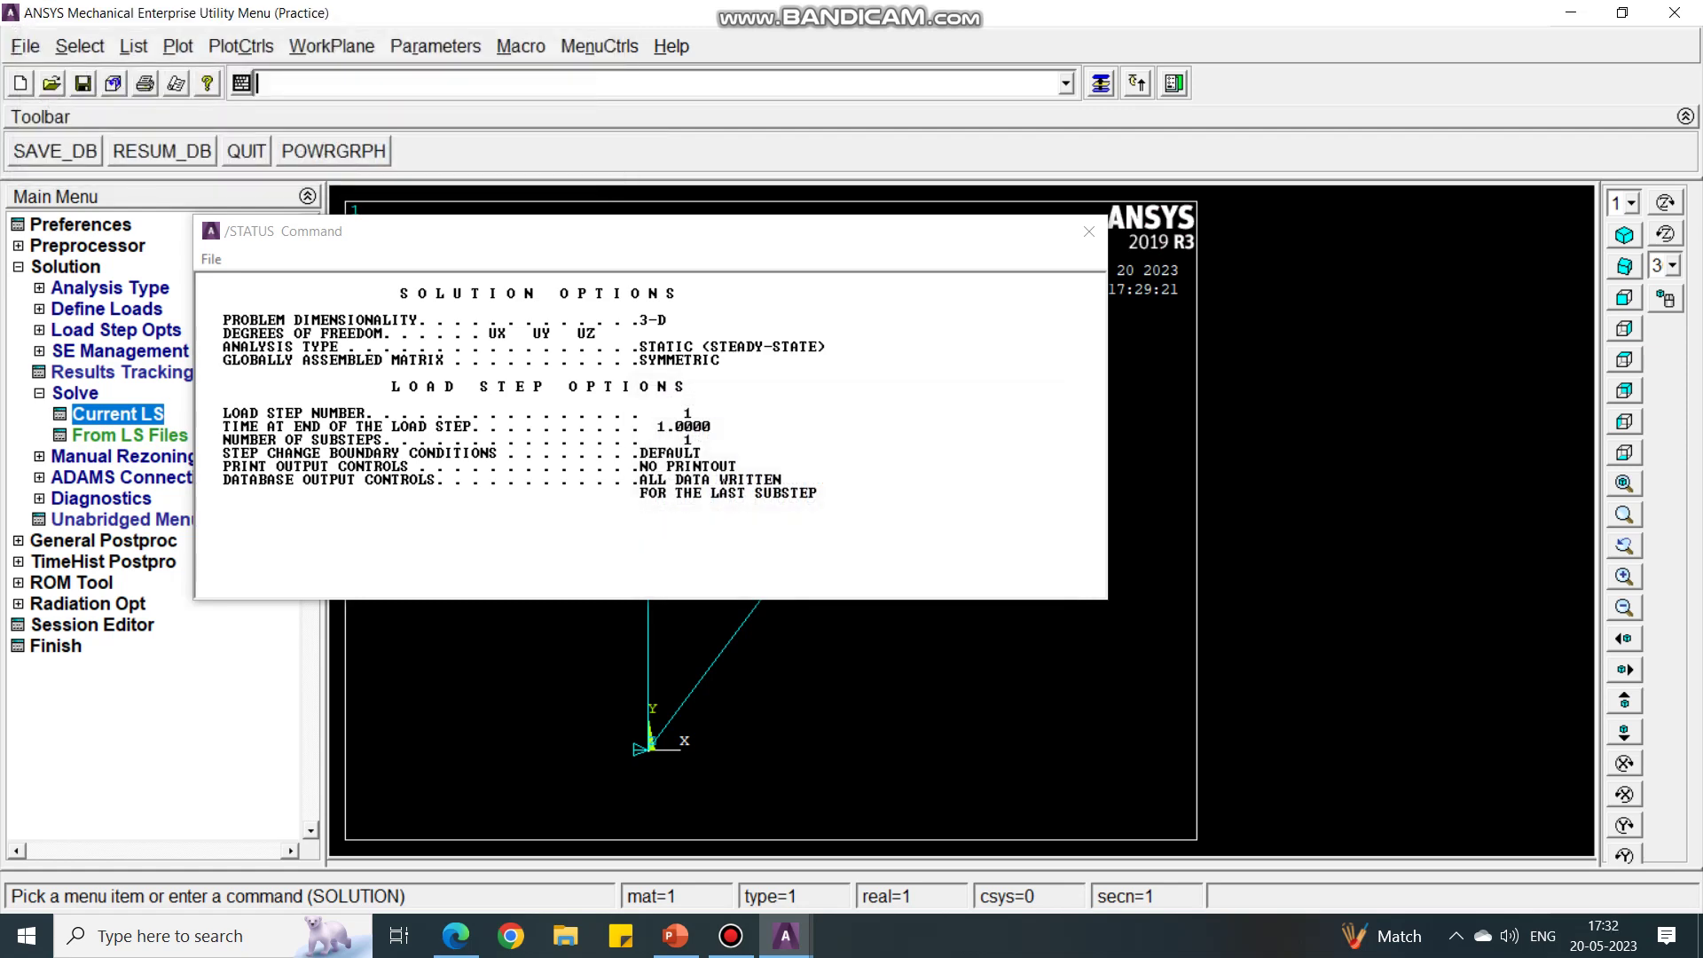
click(212, 259)
click(249, 358)
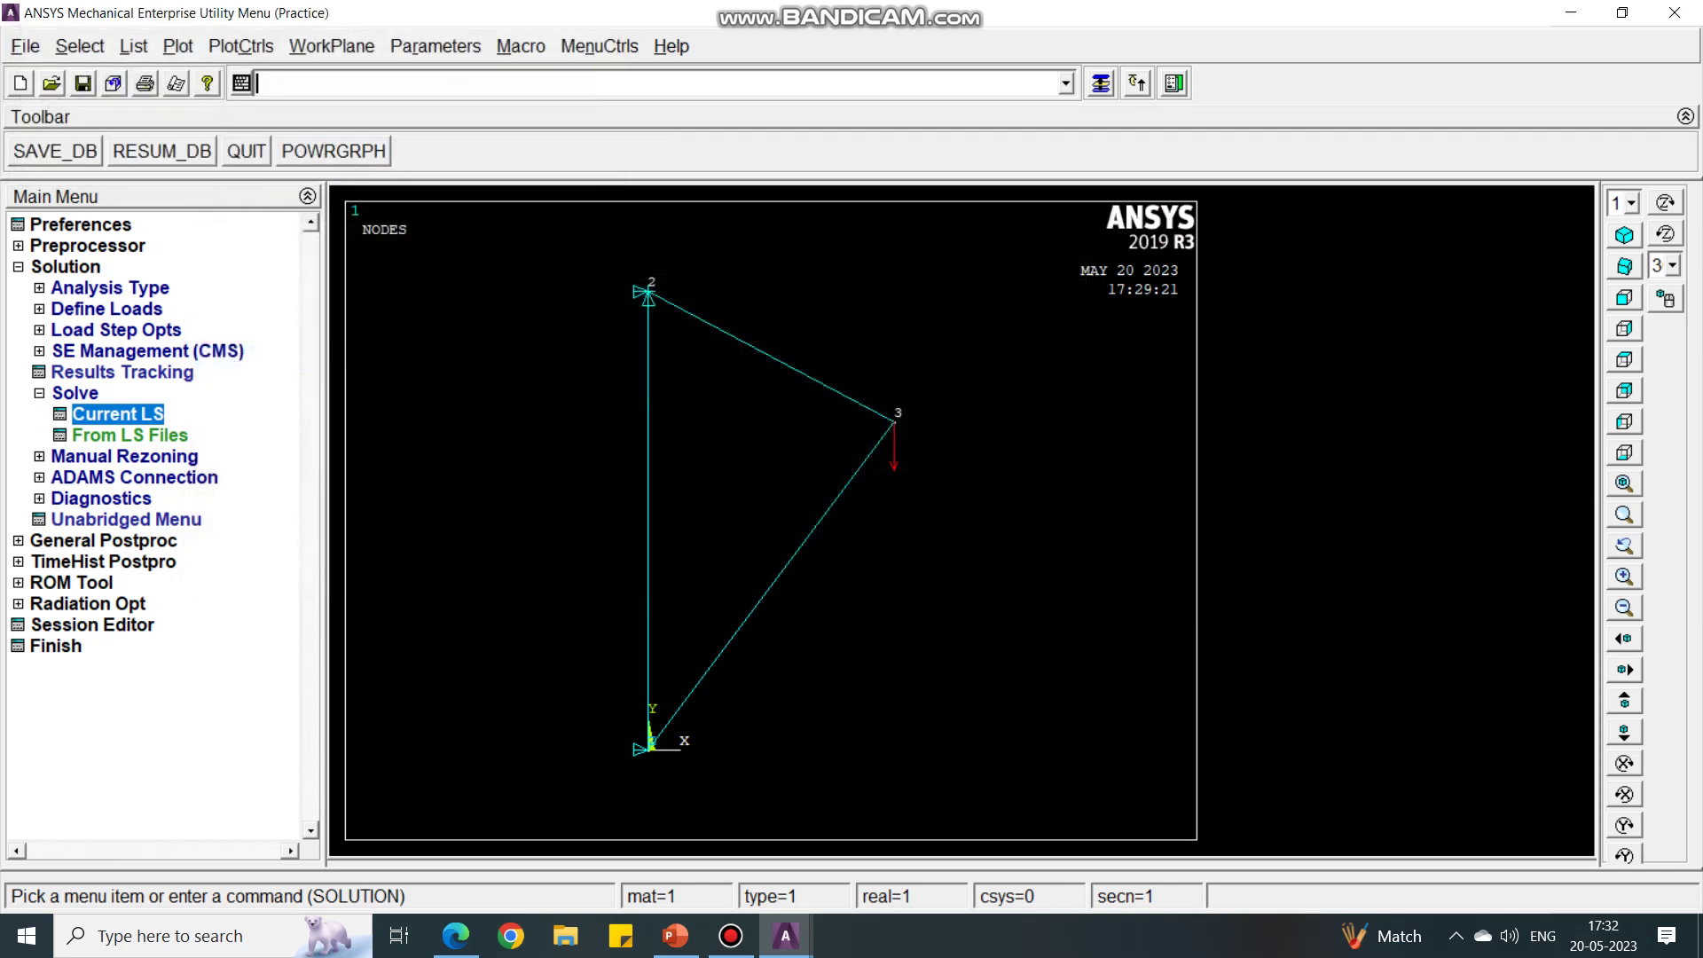
Leave the solution commands and plot the truss's deformed shape together with its undeformed shape in the general postprocessor
click(75, 393)
click(65, 266)
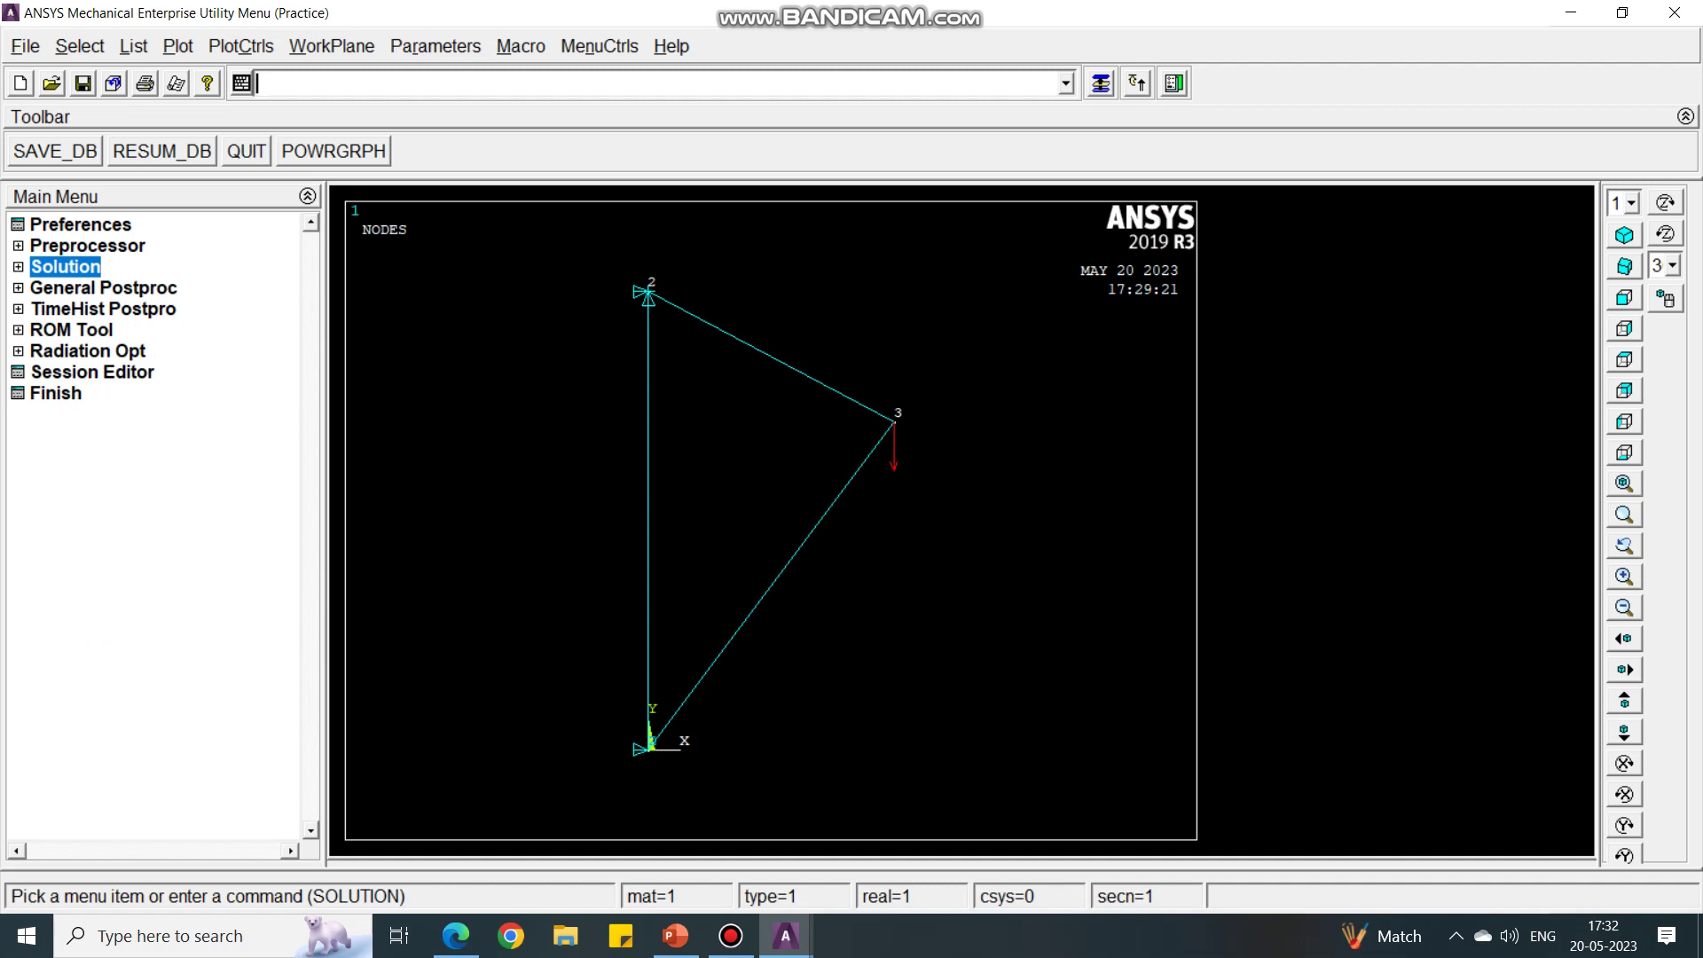
click(103, 287)
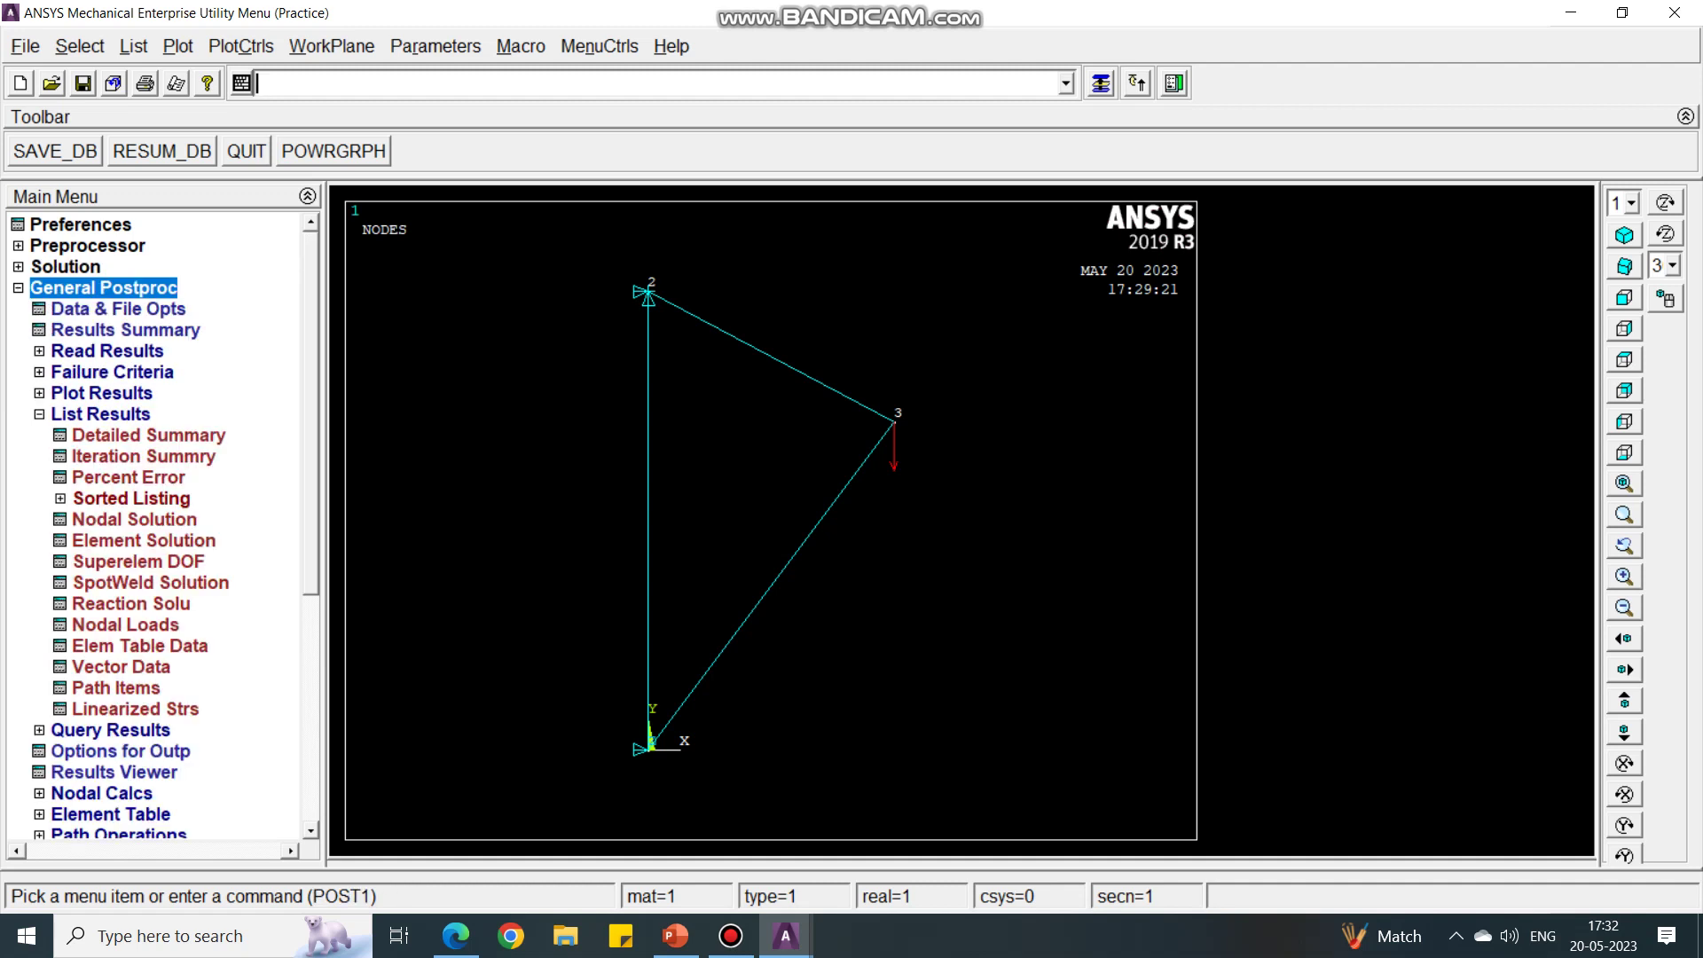
click(100, 414)
click(102, 393)
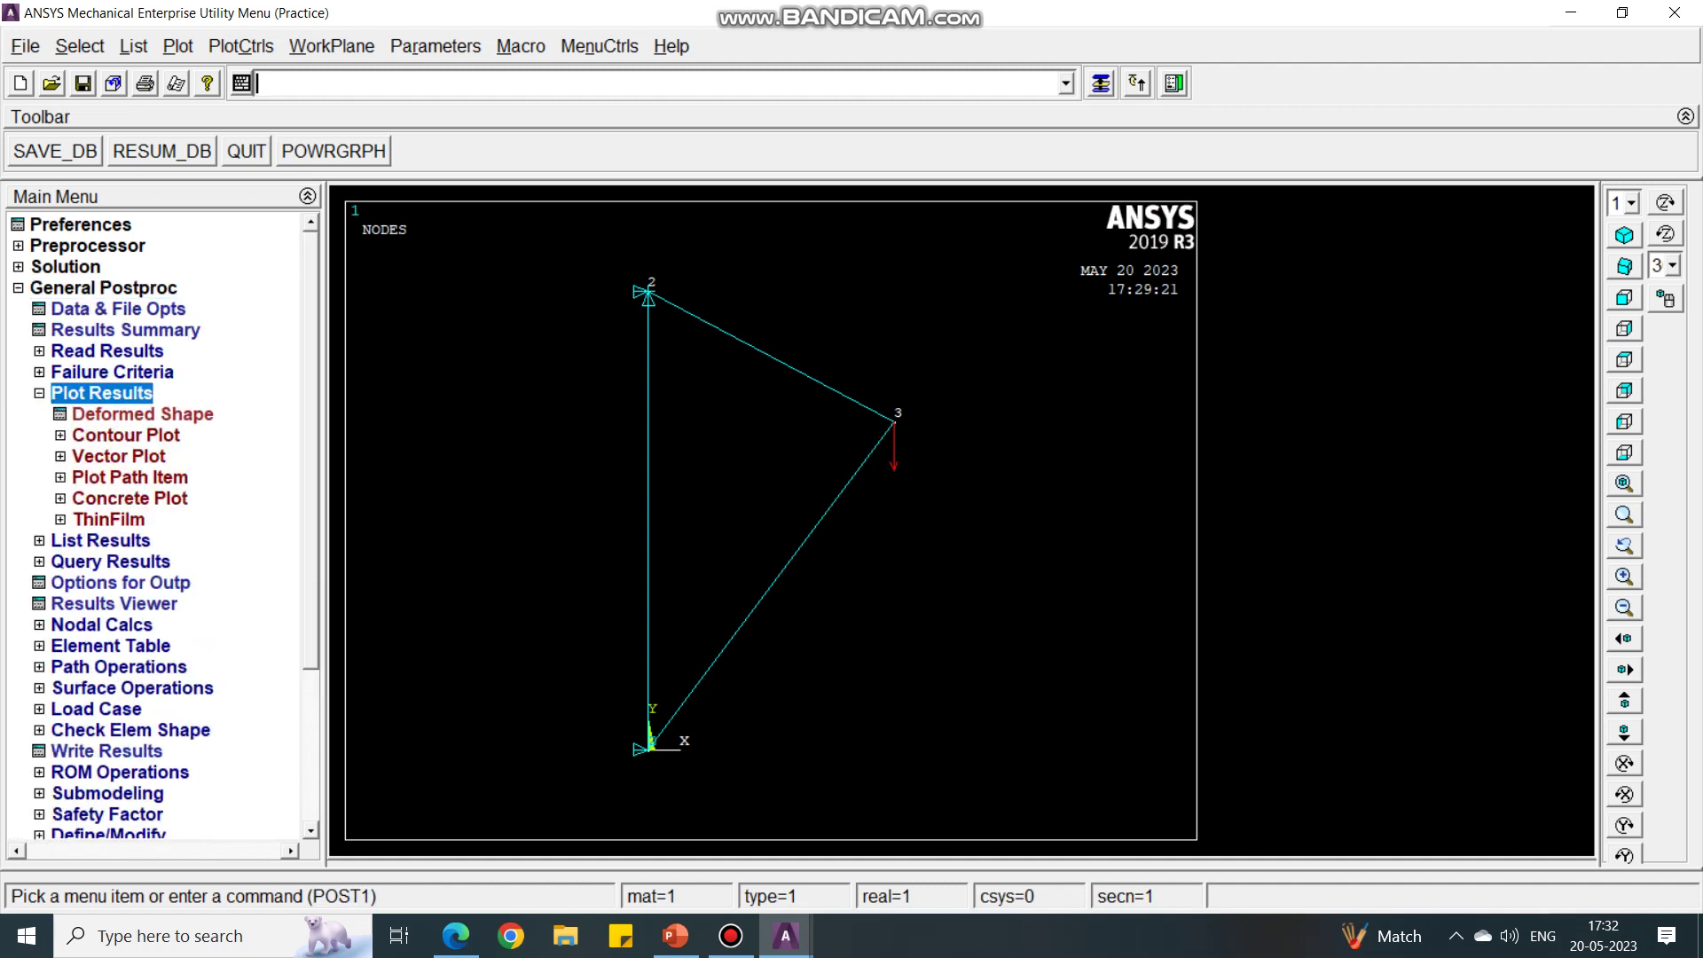
click(142, 415)
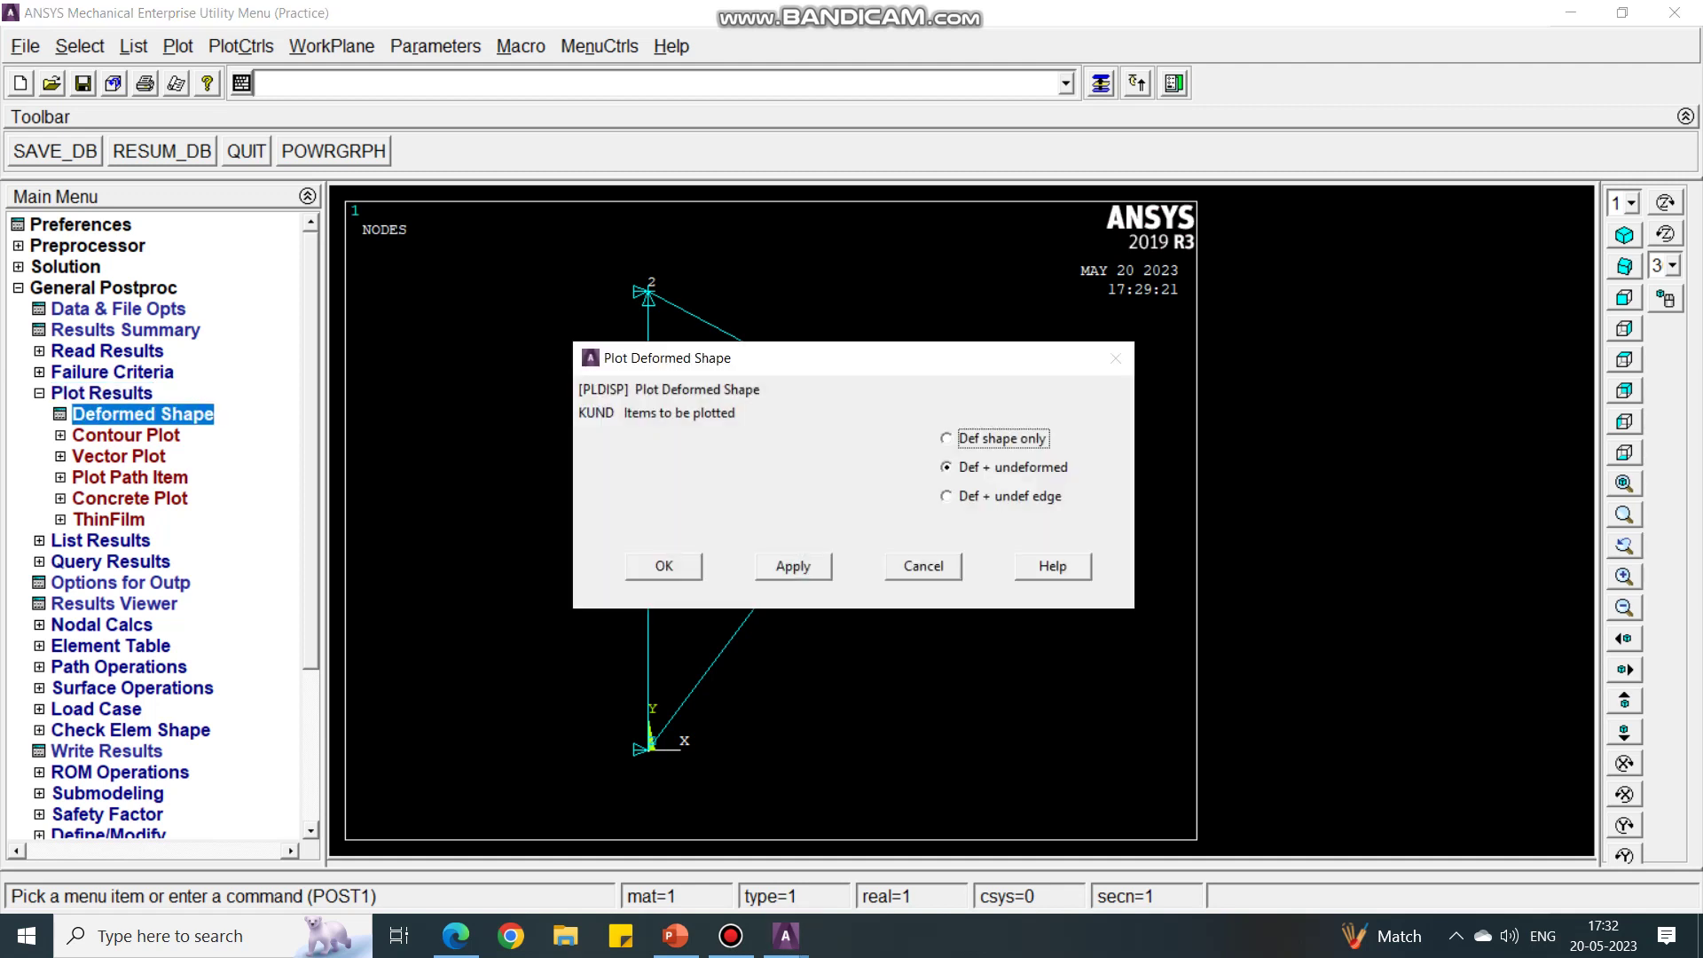
key(Return)
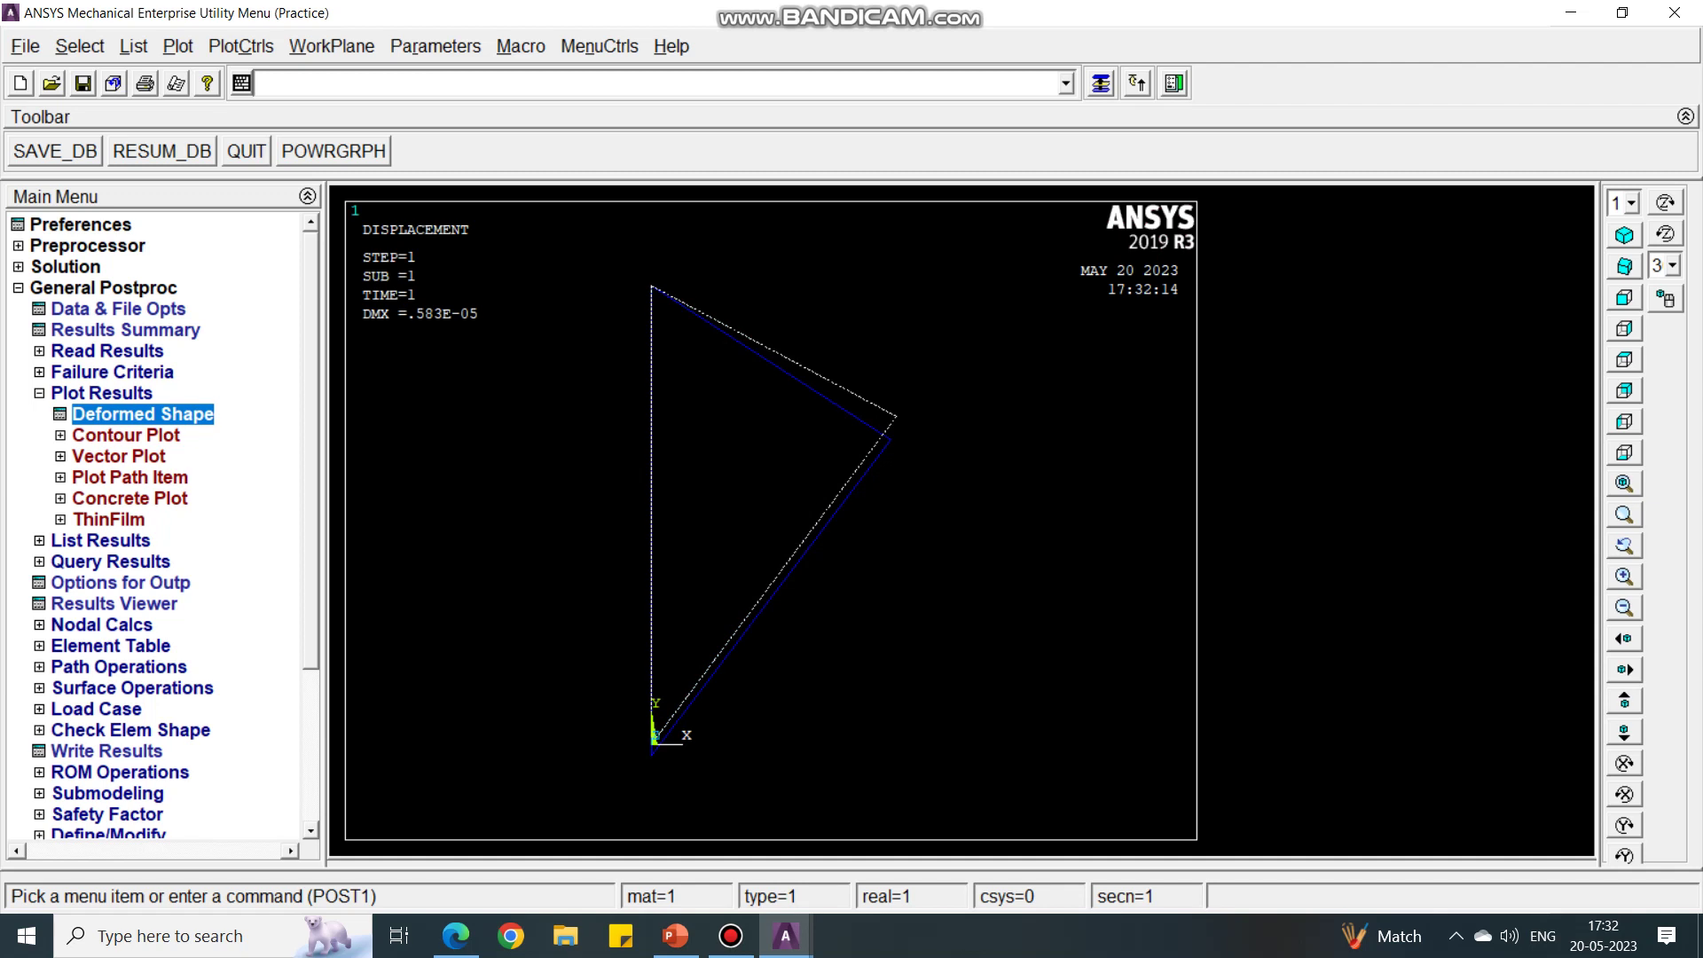
scroll(774, 521, up, 2)
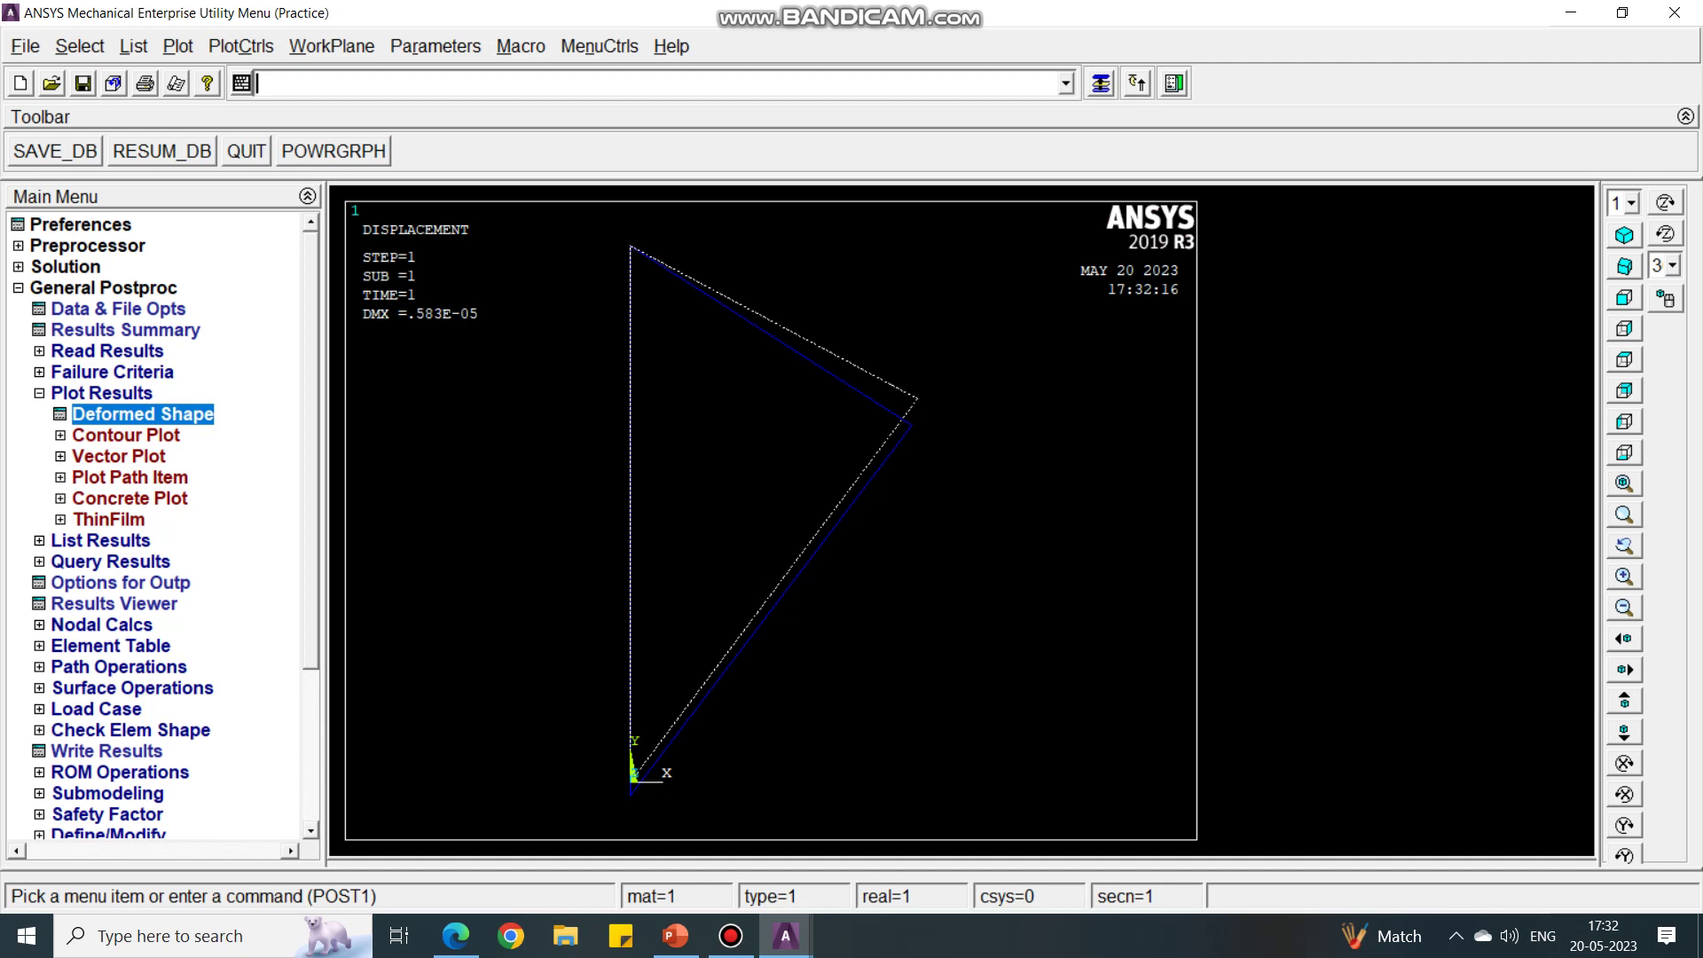
Plot the nodal displacement vector sum as contours on the deformed shape only, and close the result plotting commands
click(125, 434)
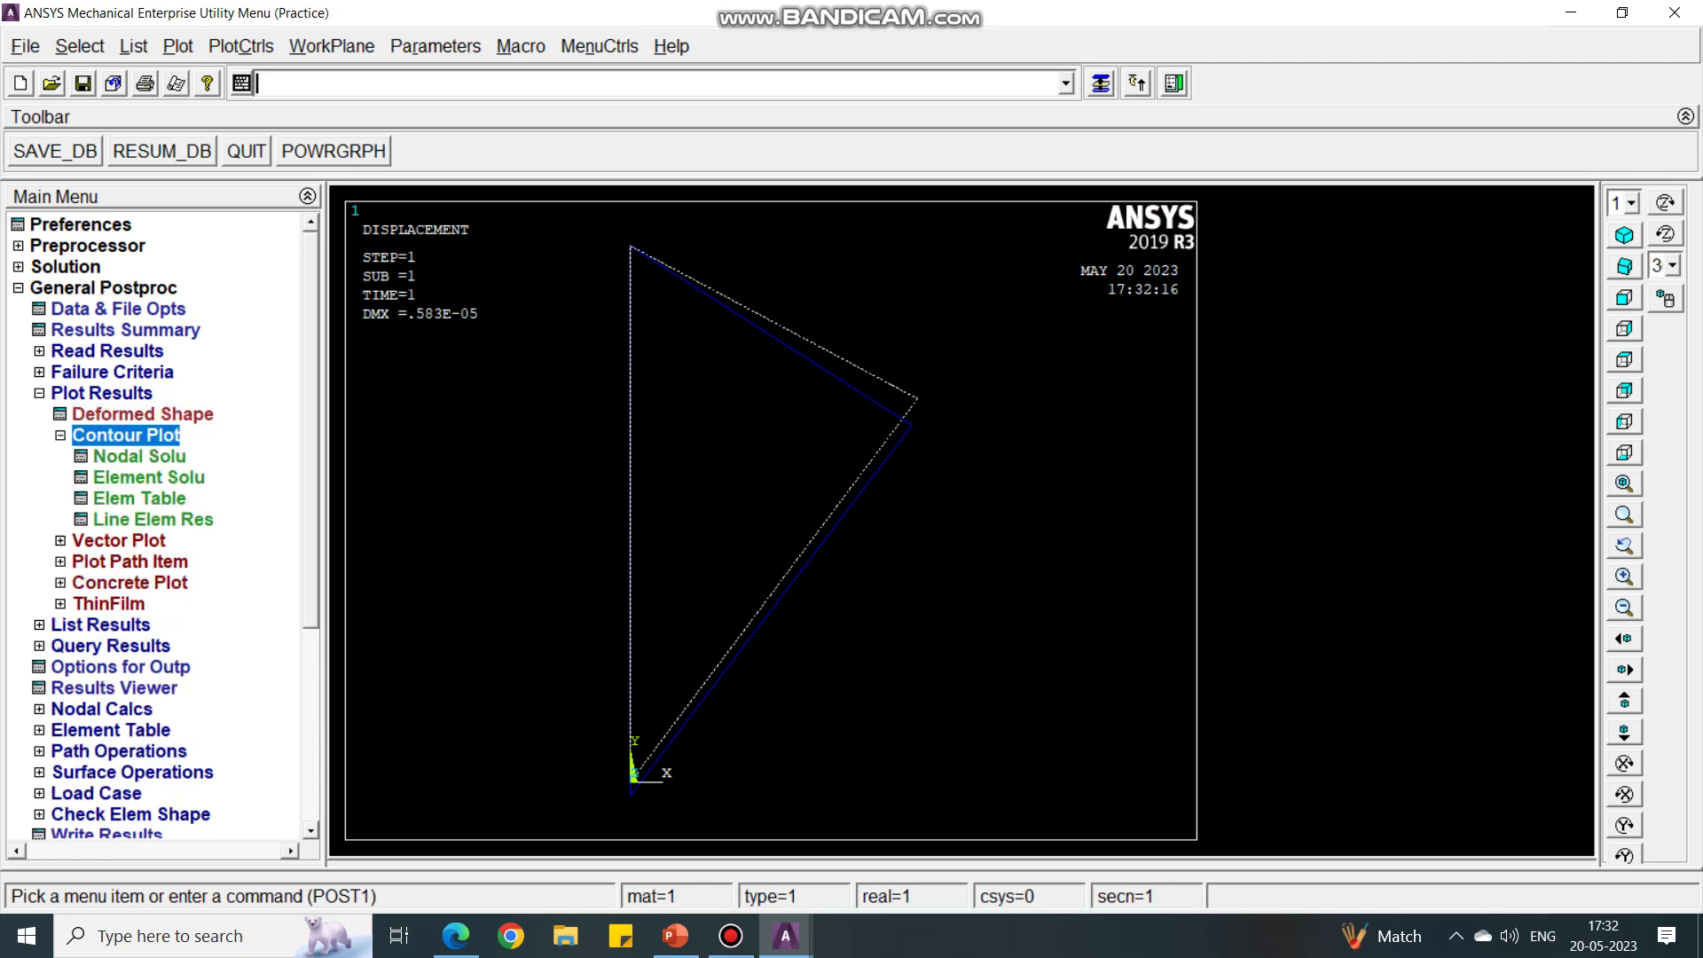
click(139, 456)
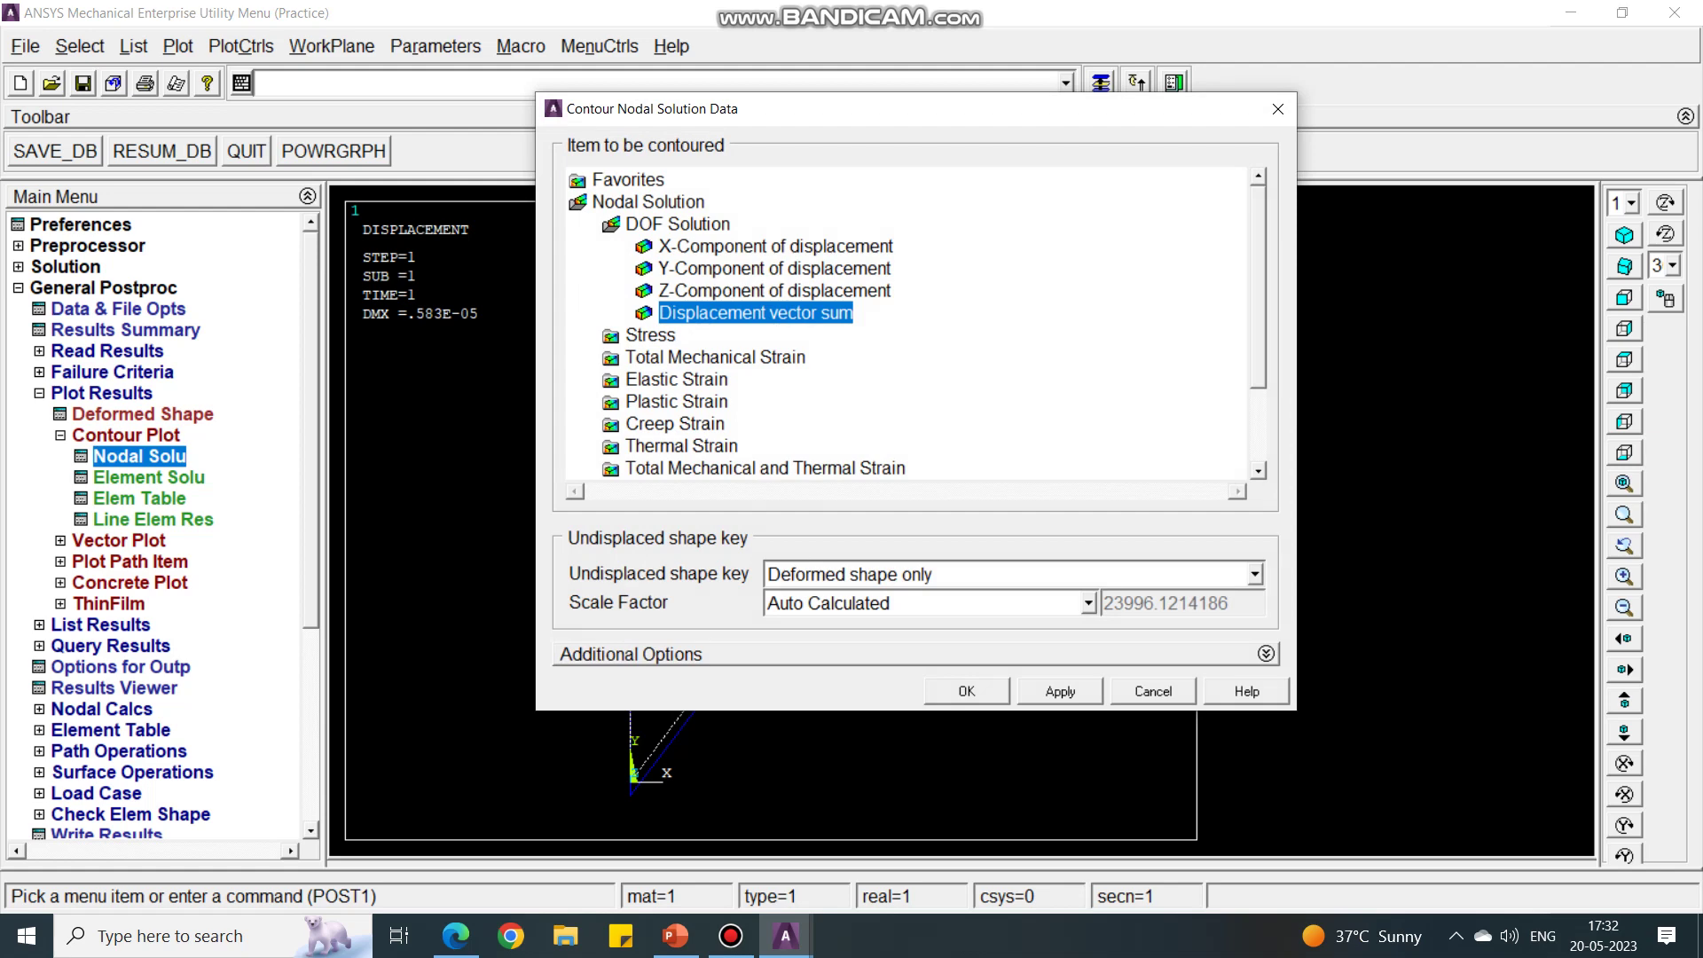
click(966, 691)
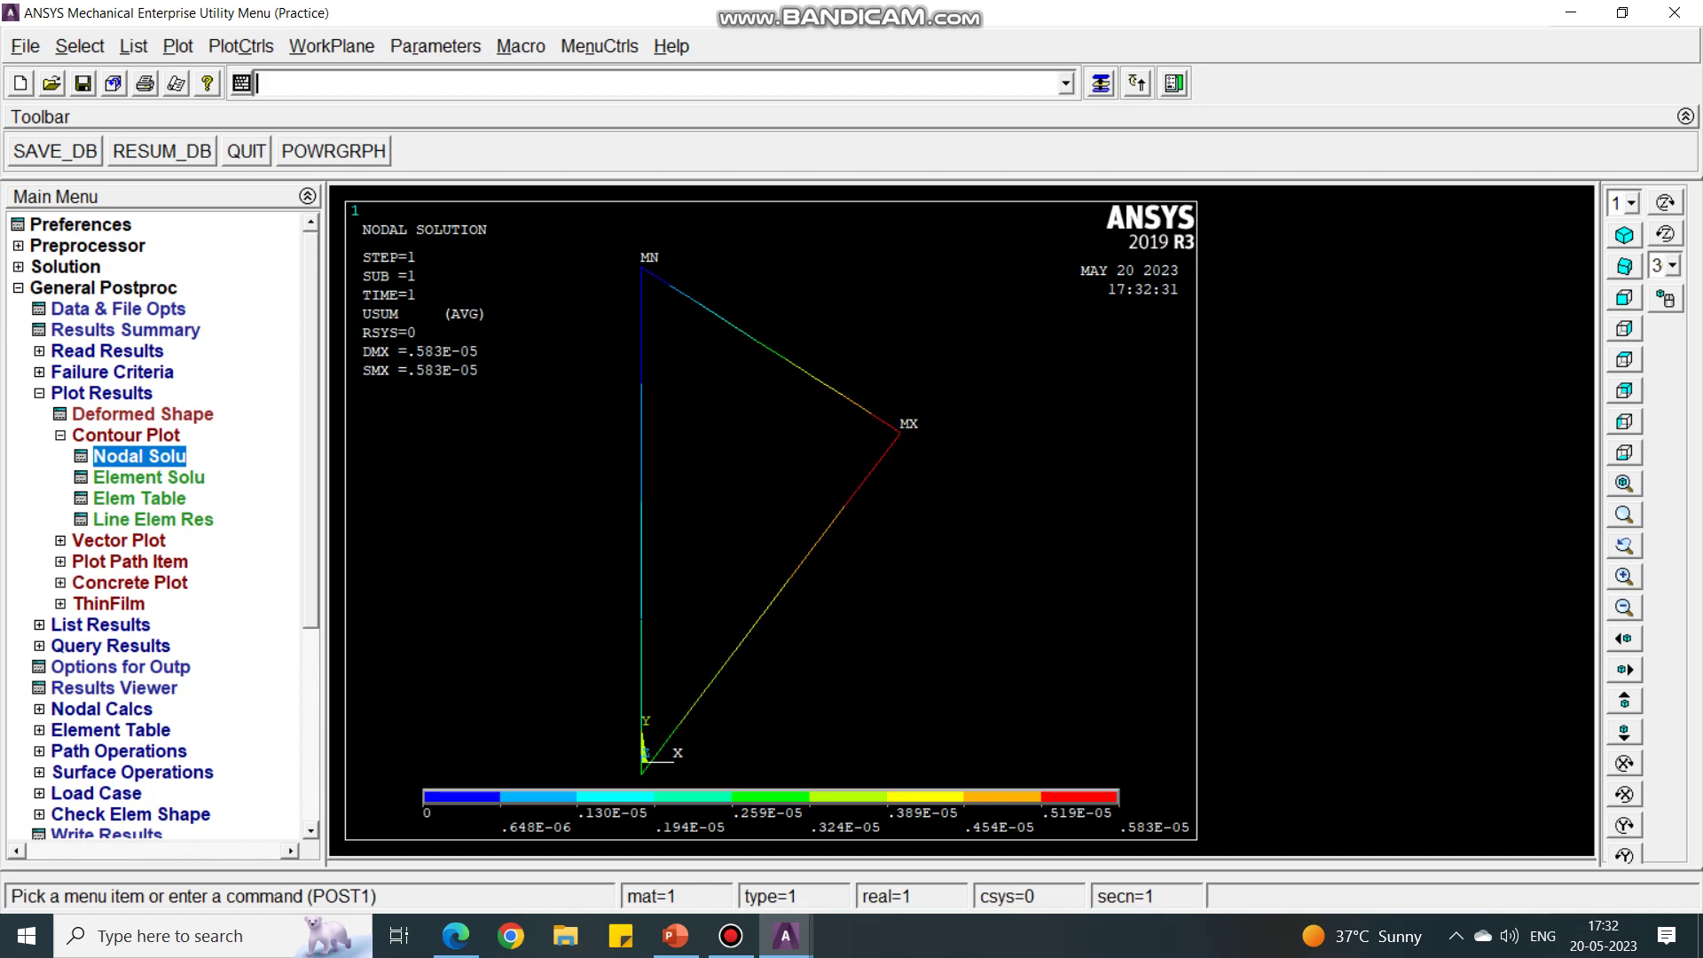
click(125, 434)
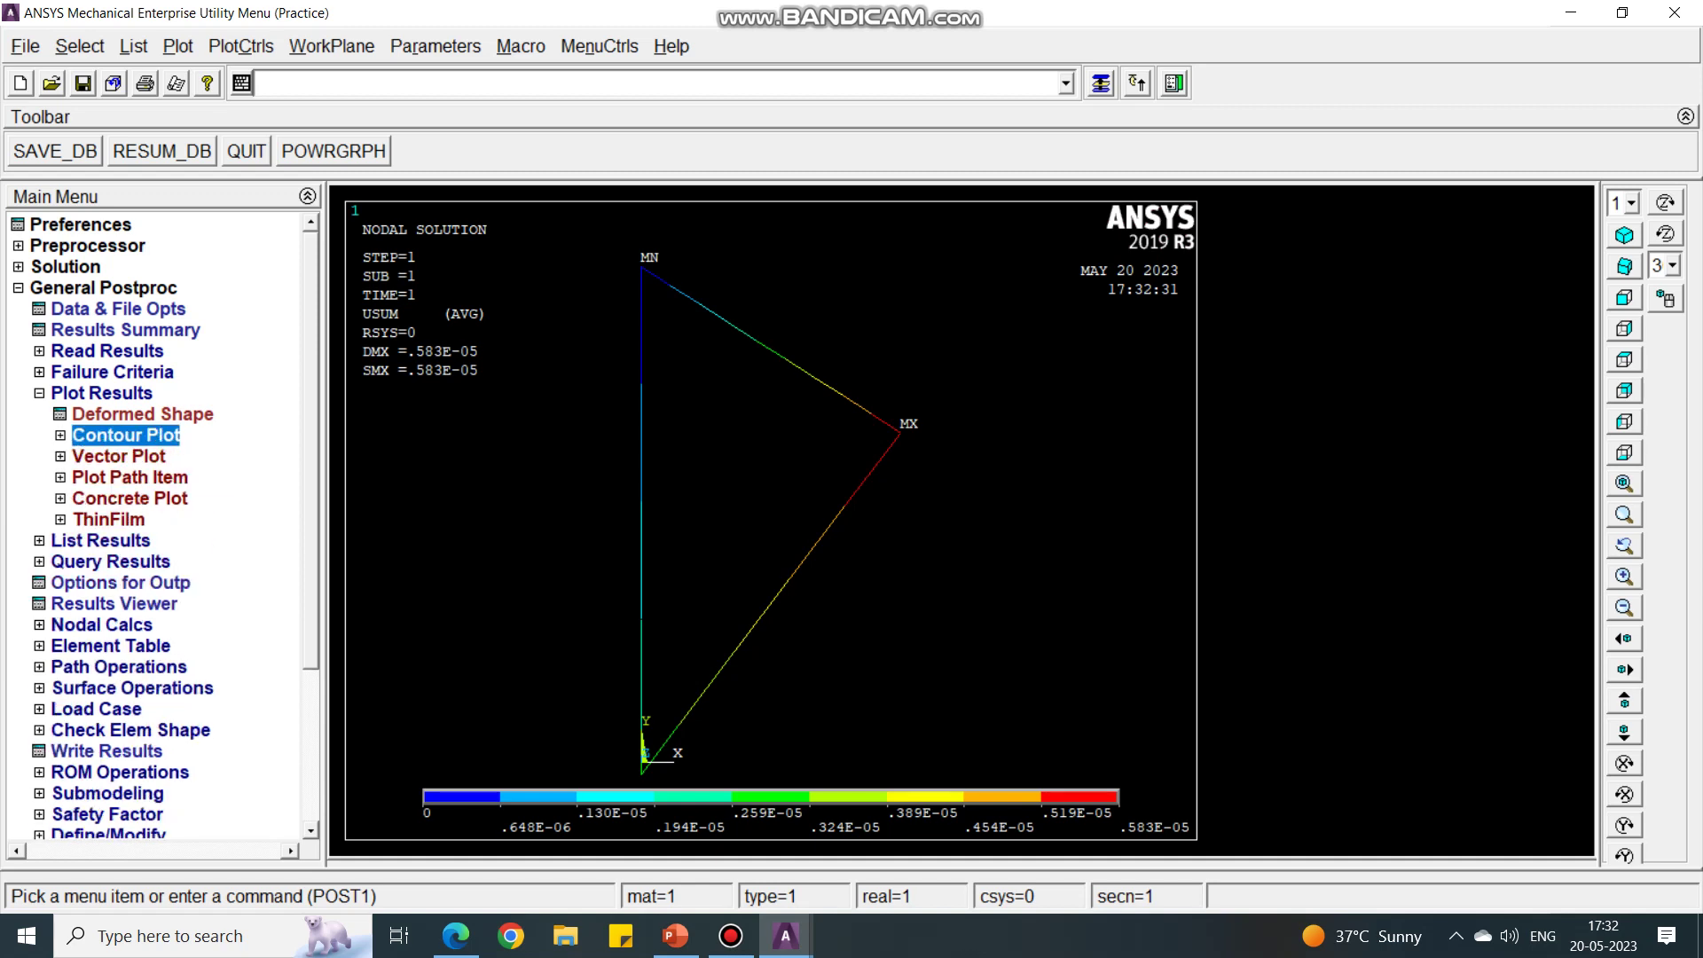
click(101, 393)
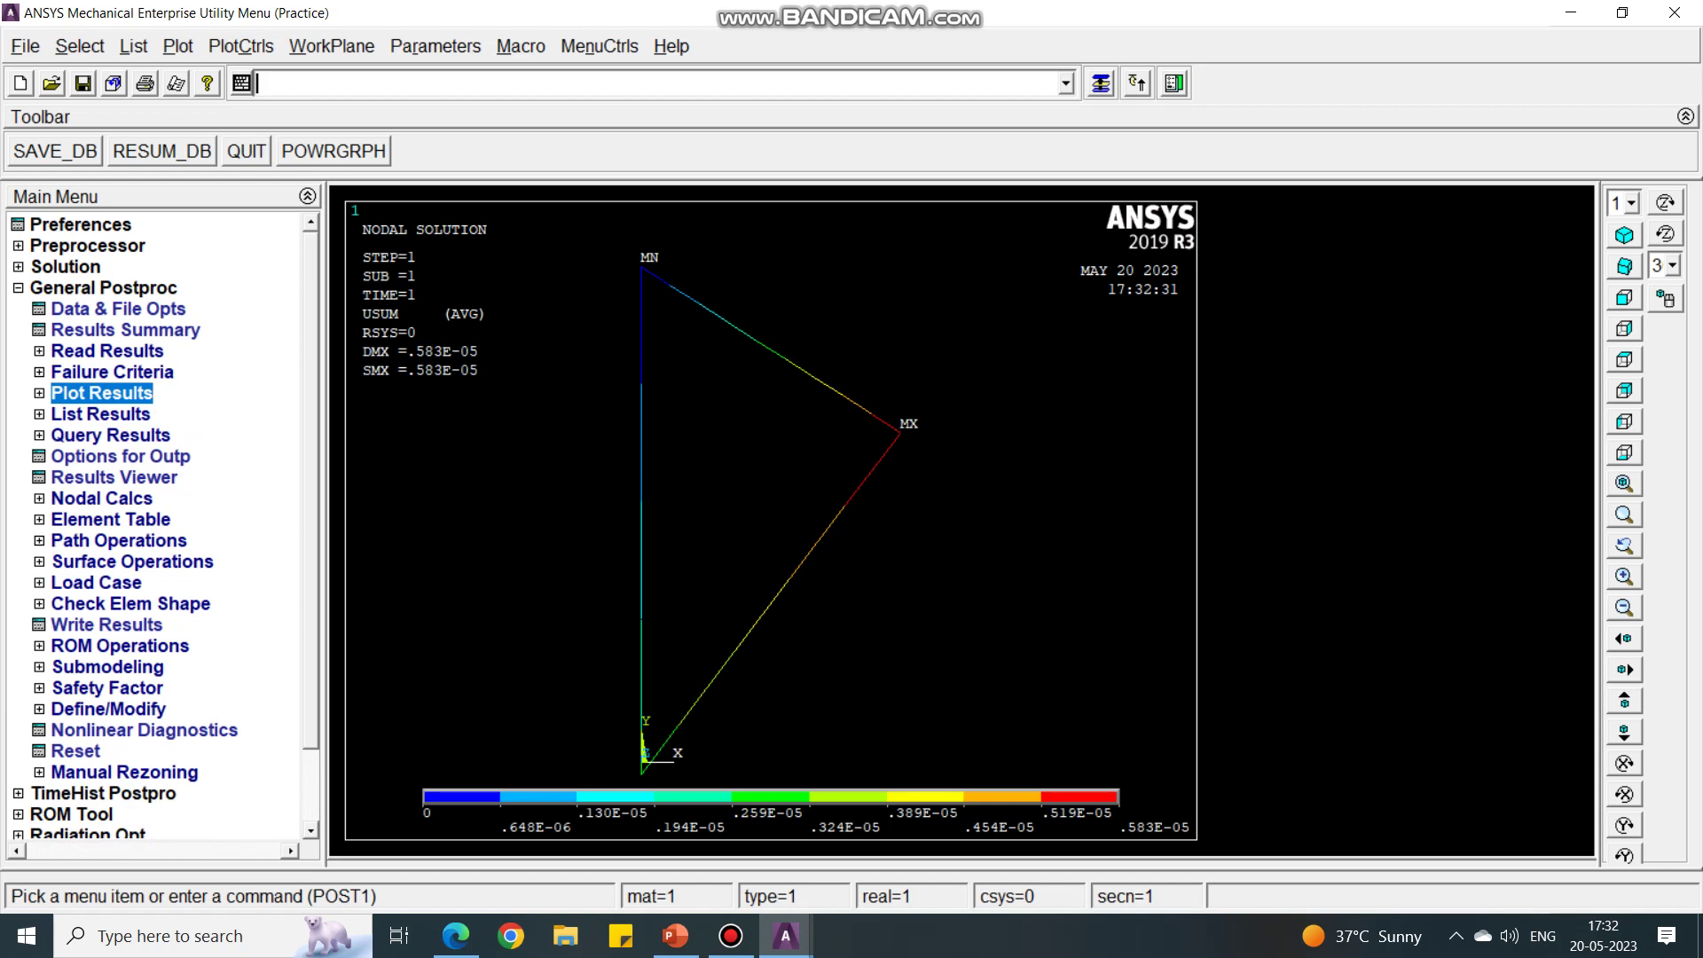
Plot the nodal von Mises stress as a contour in the Results Viewer, examine the truss unobstructed, and close the viewer
click(114, 477)
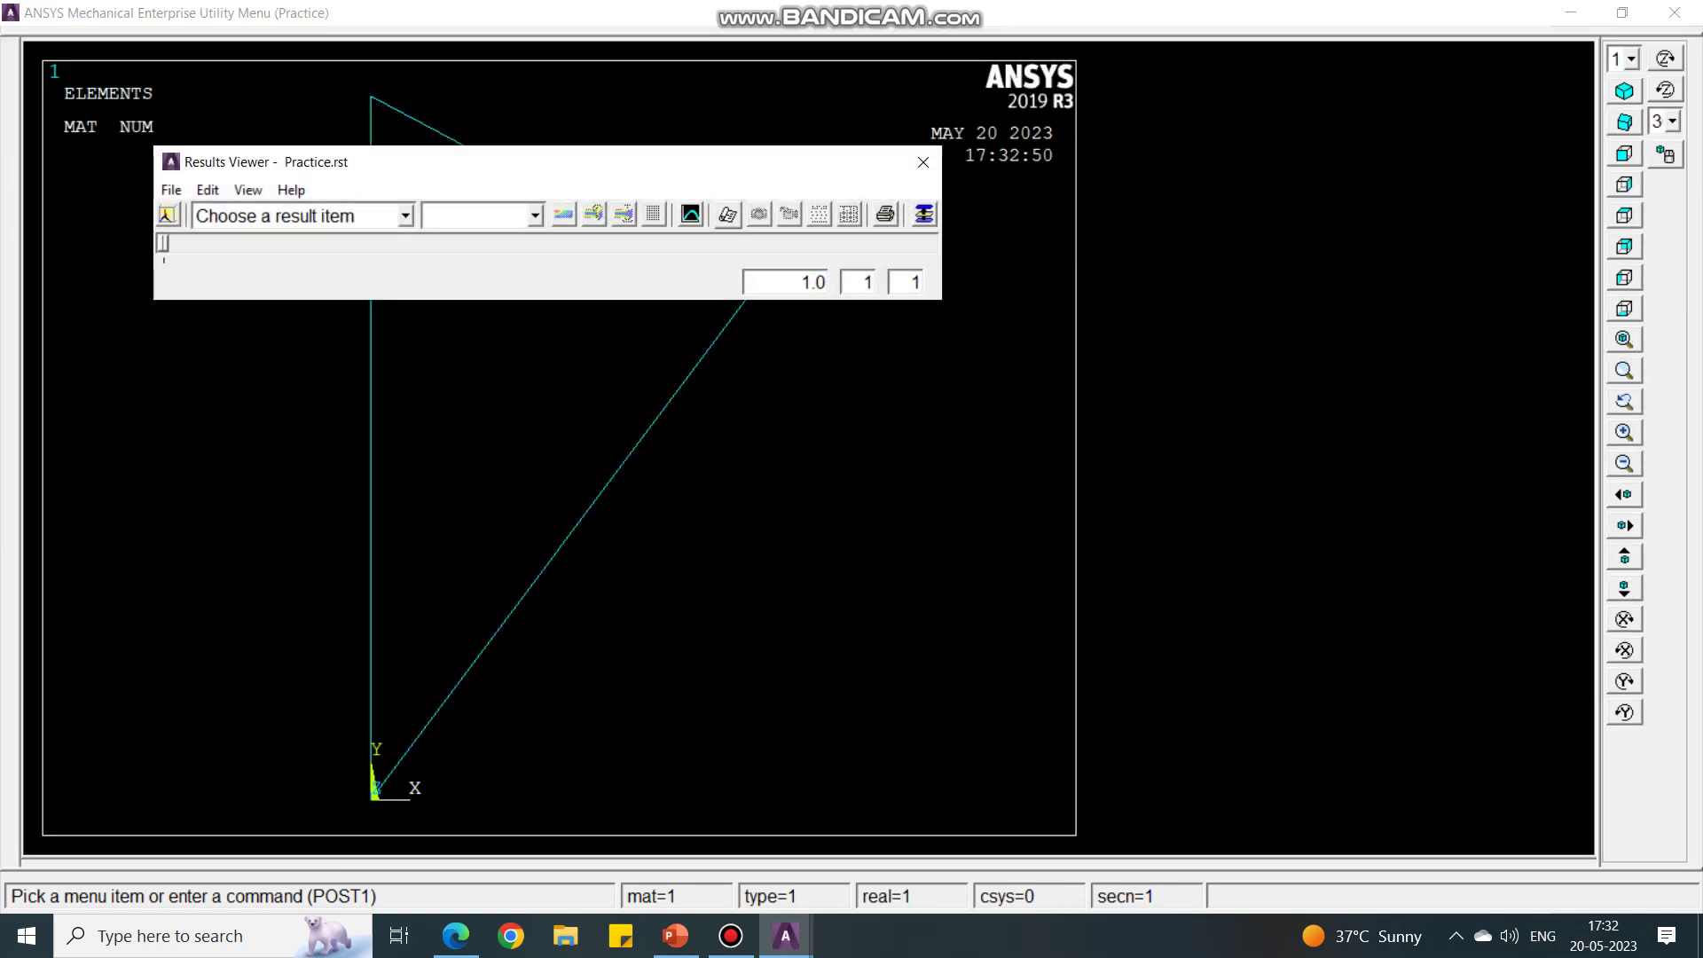
click(405, 215)
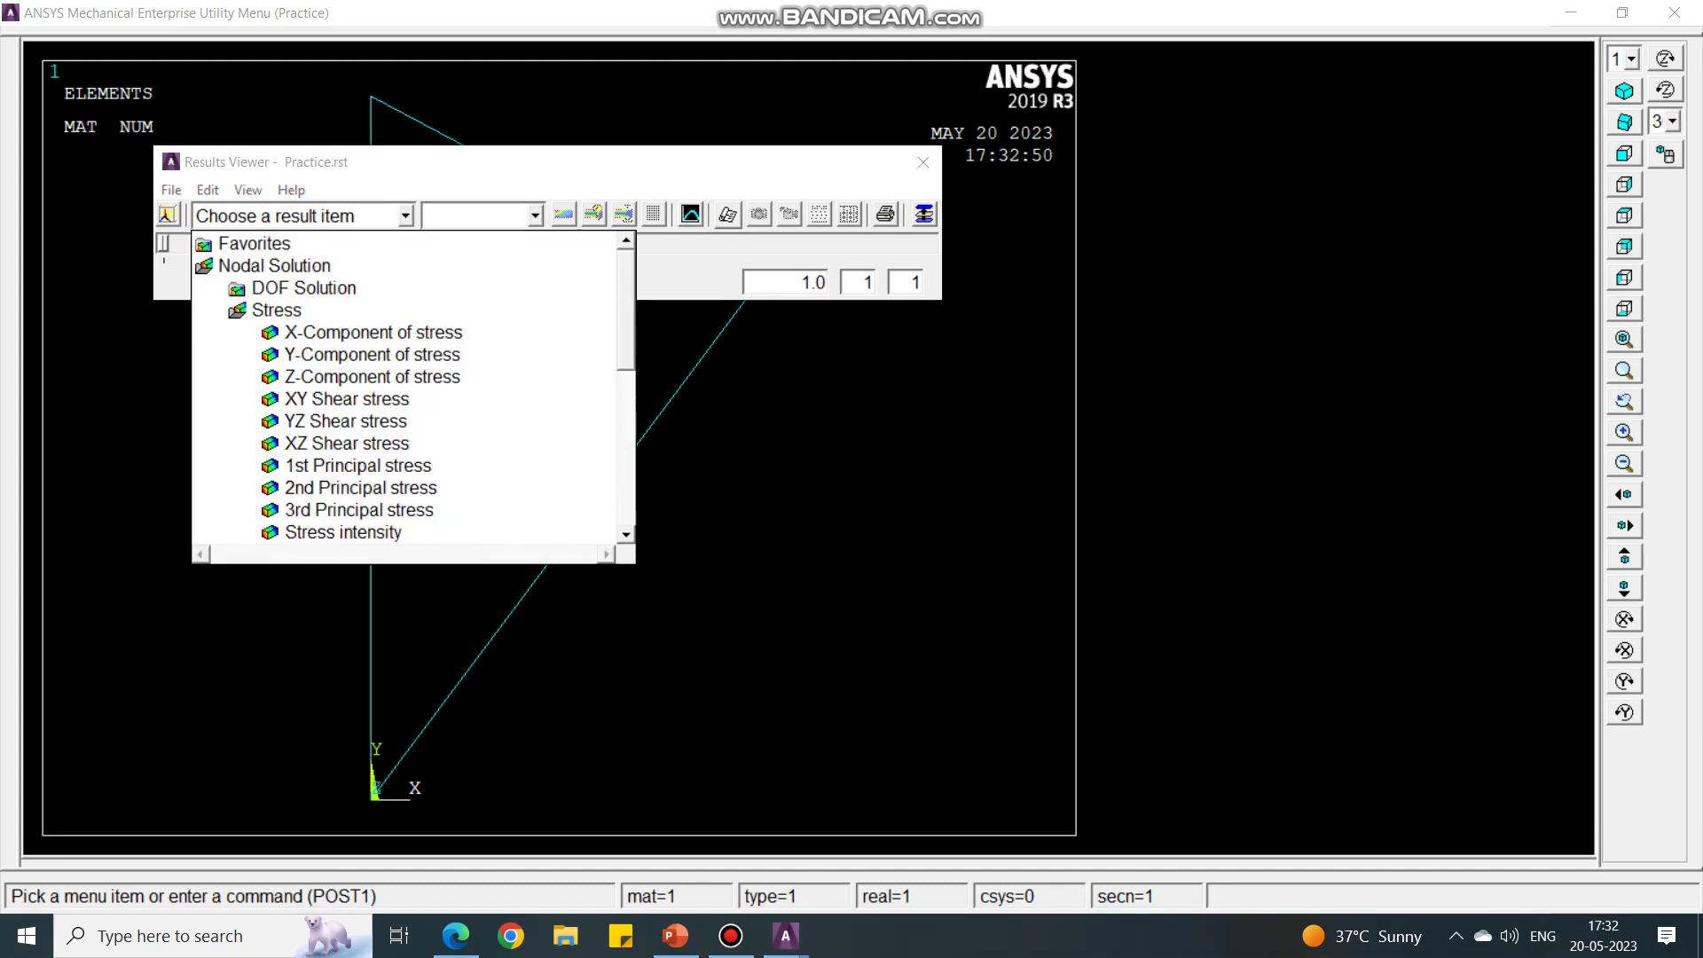
click(276, 309)
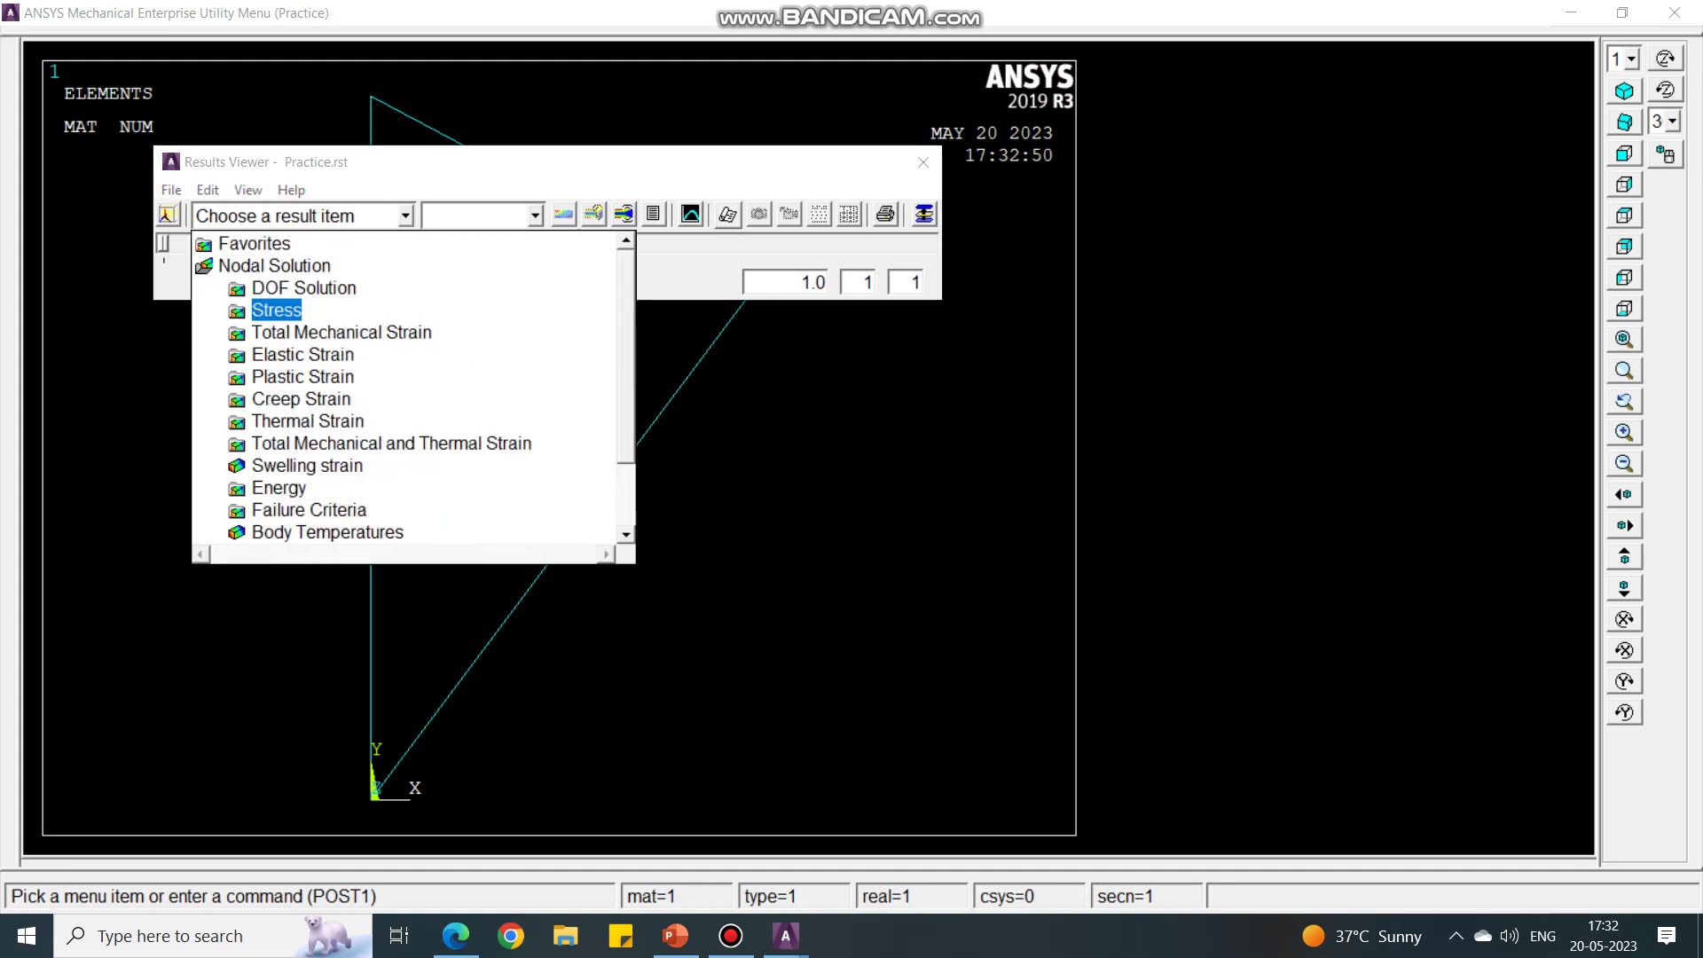
click(275, 309)
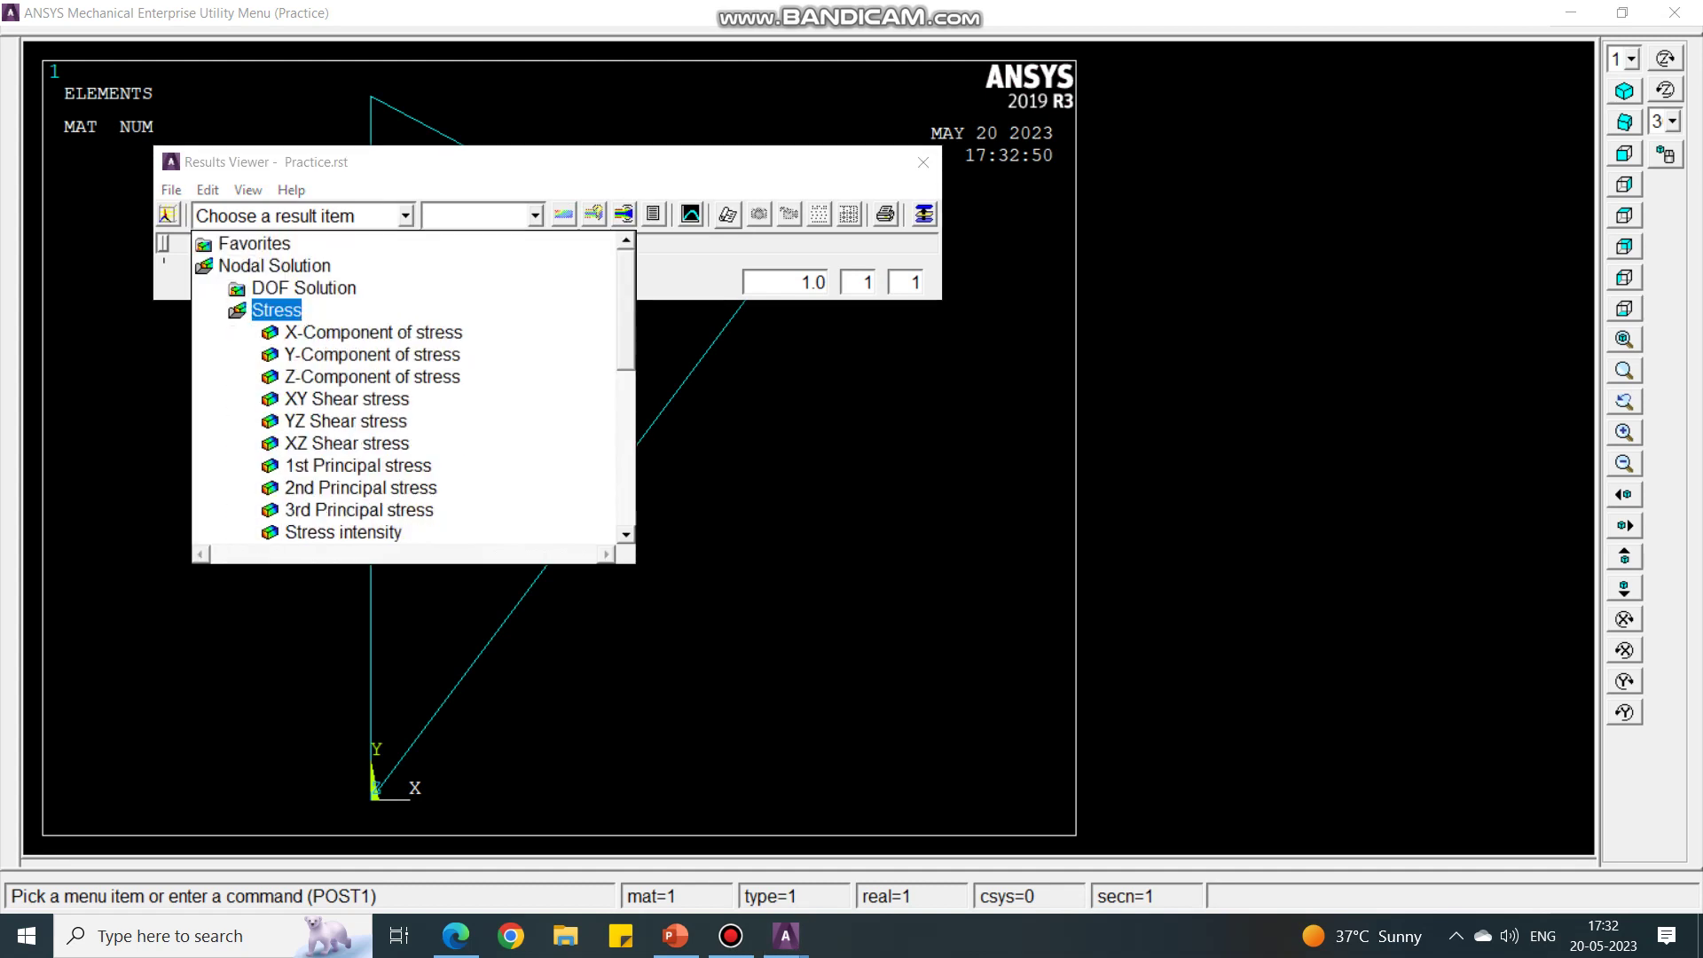
scroll(405, 388, down, 1)
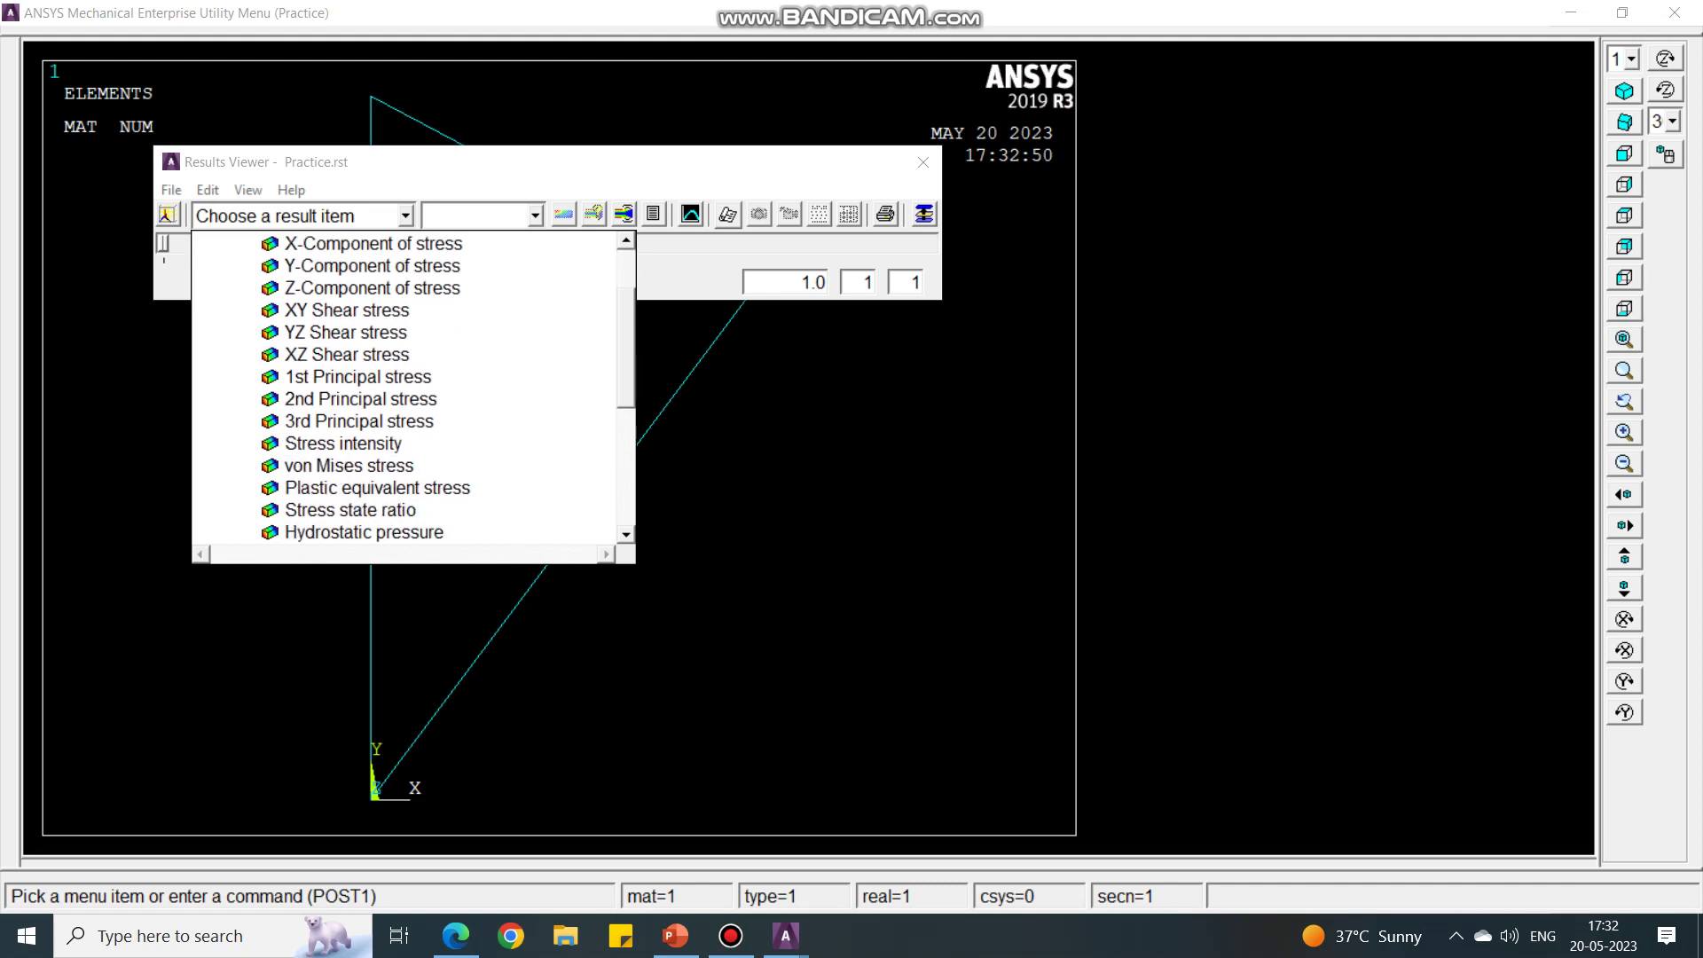
click(328, 465)
click(405, 216)
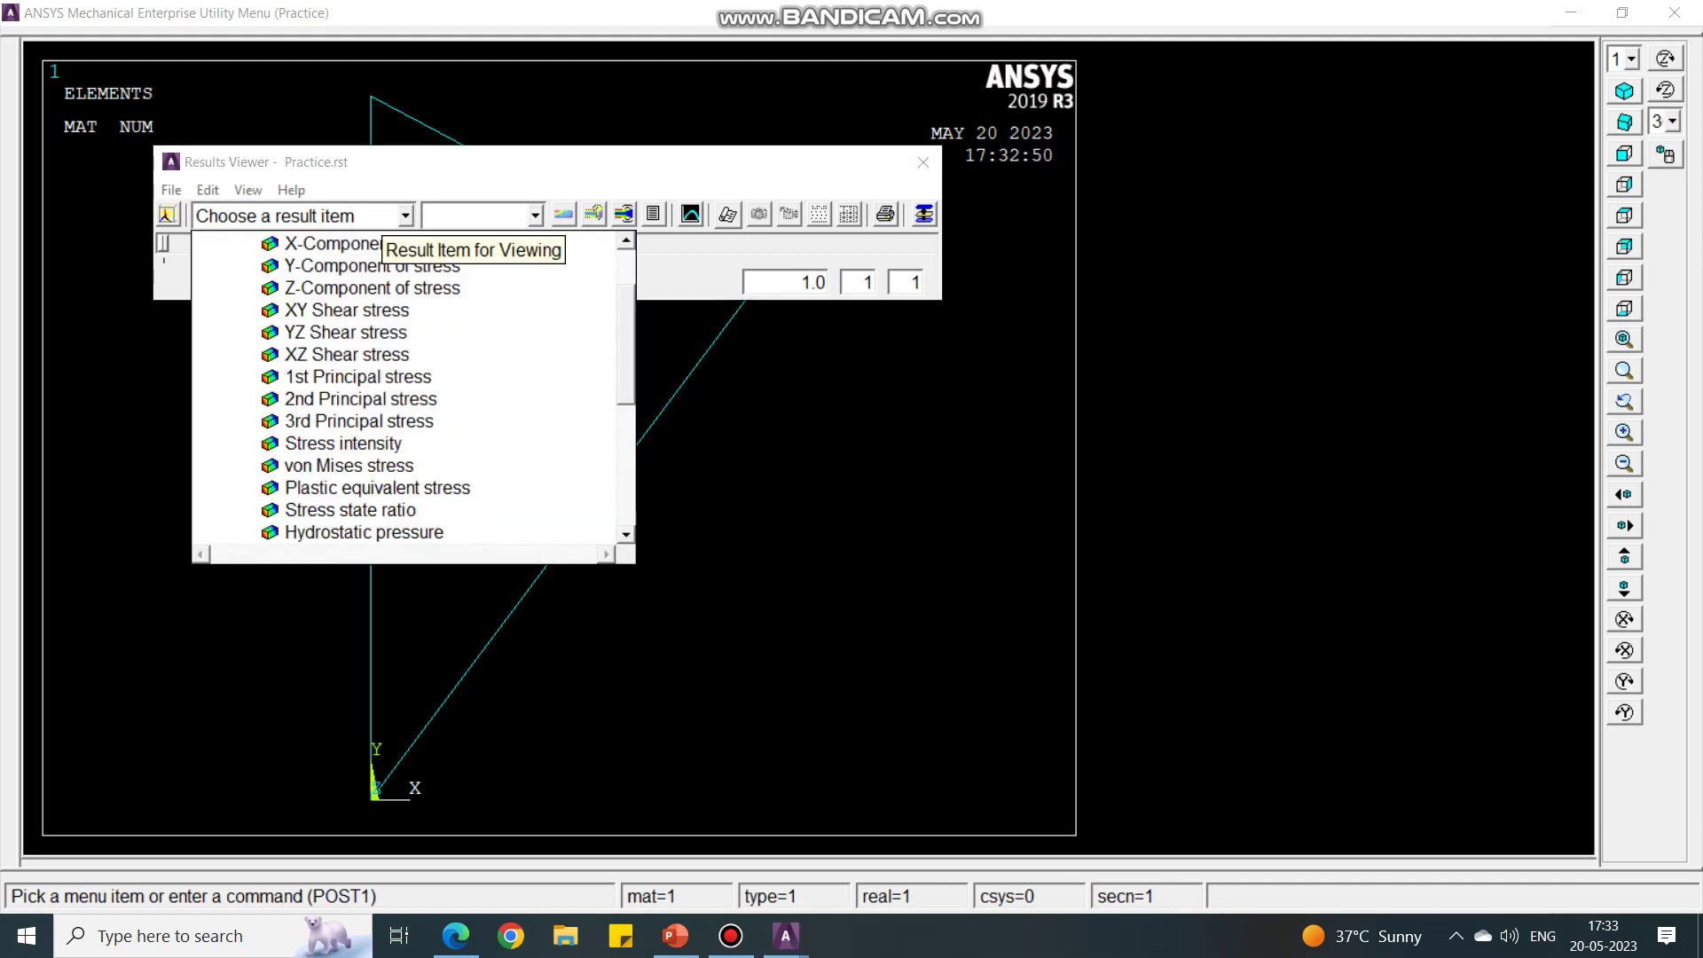
click(349, 464)
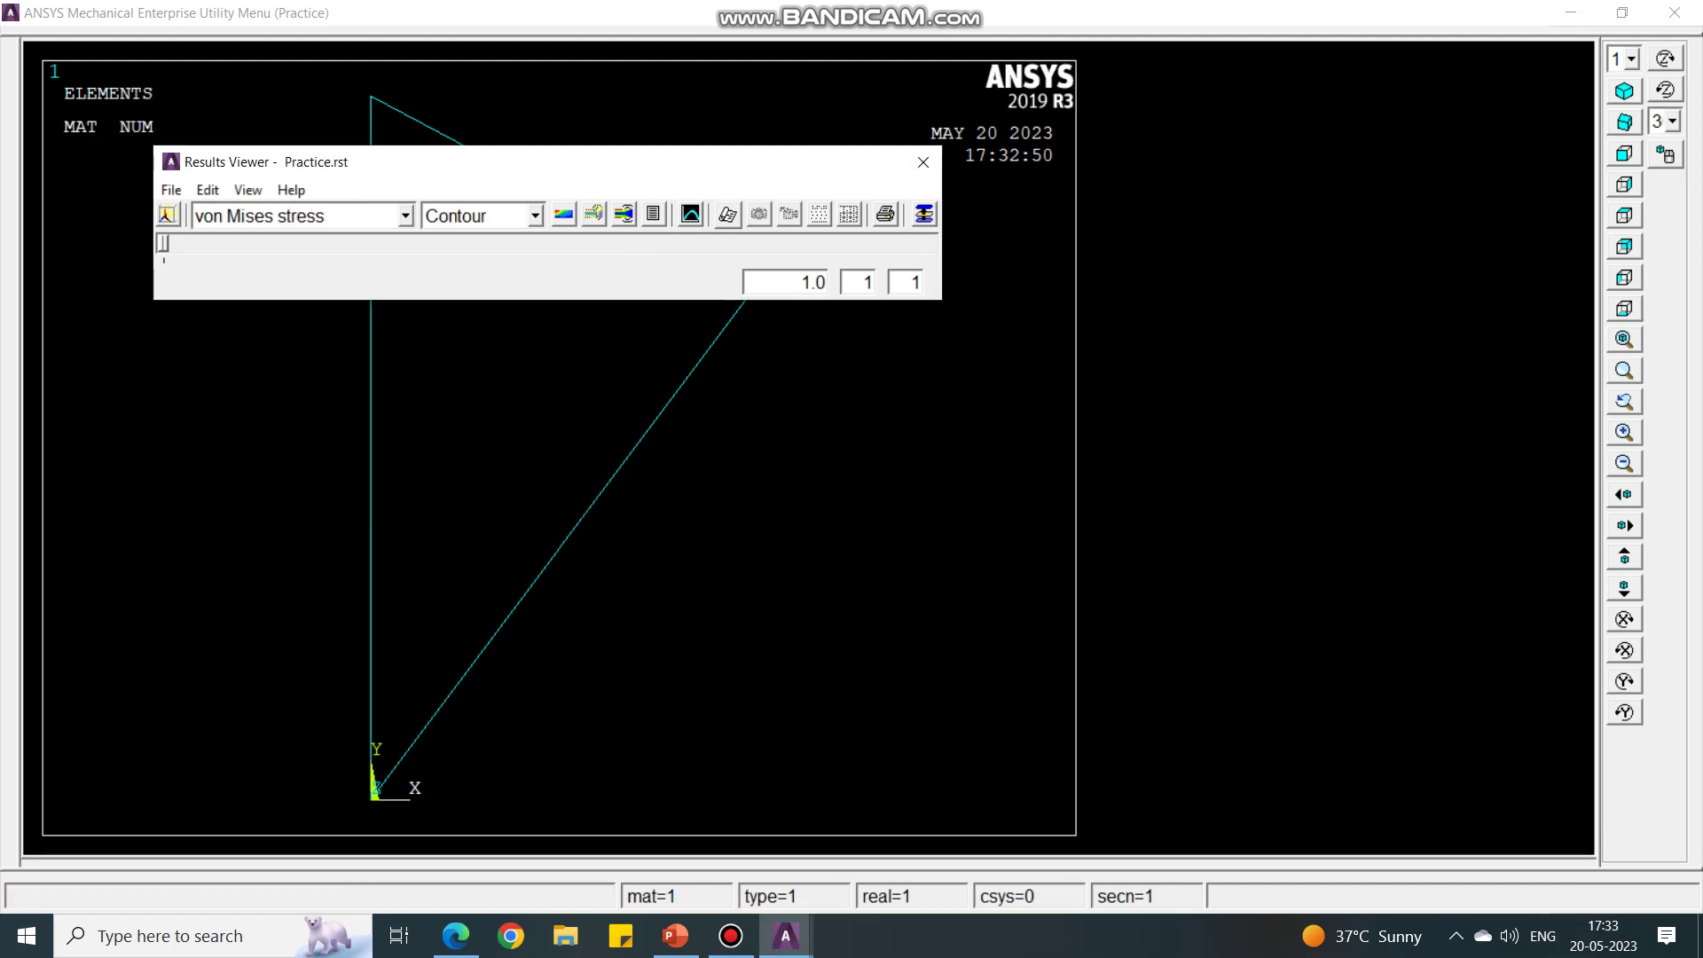
click(594, 214)
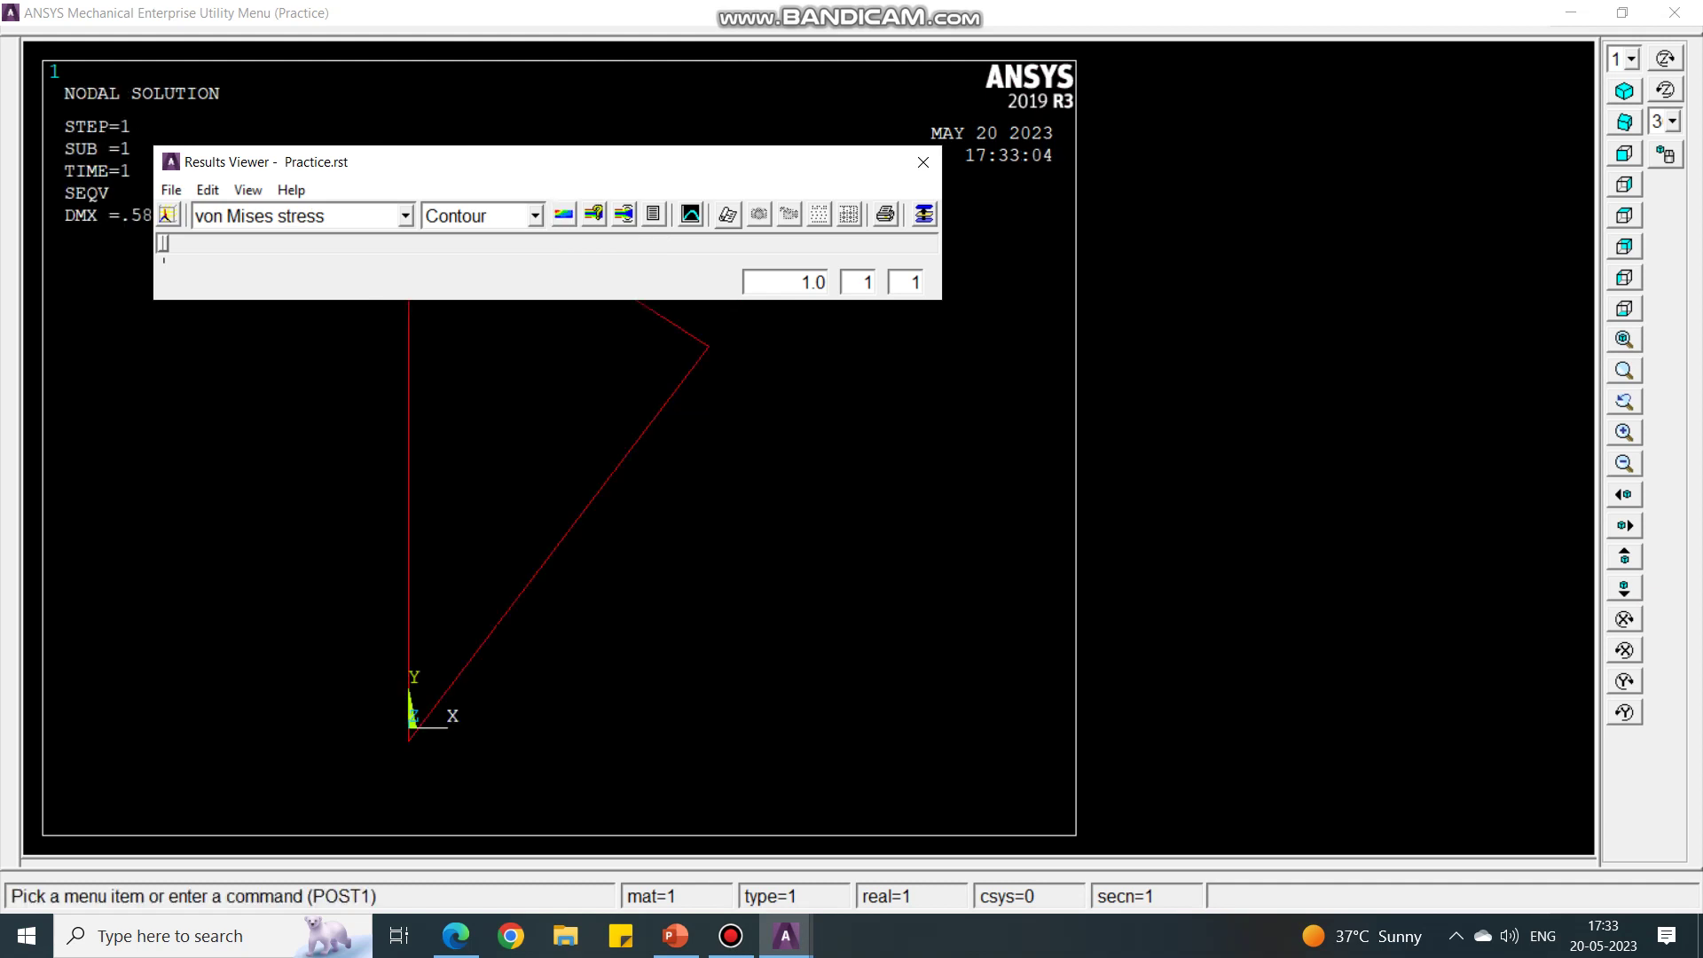
drag(624, 161, 1124, 602)
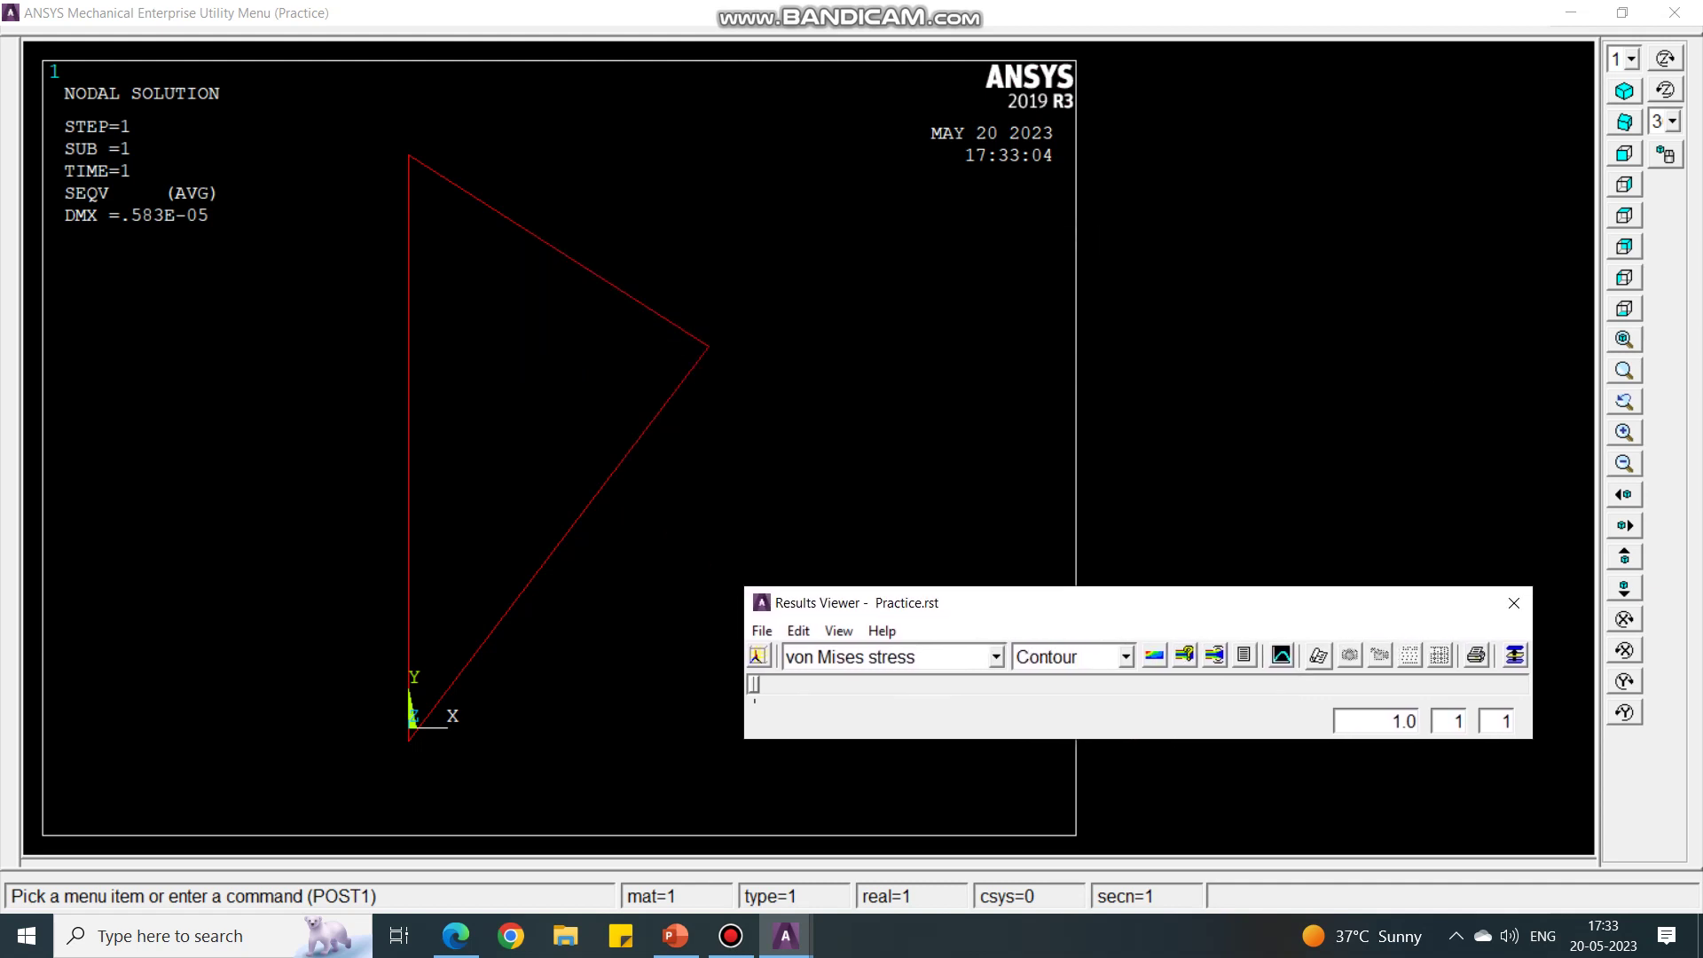
click(1514, 603)
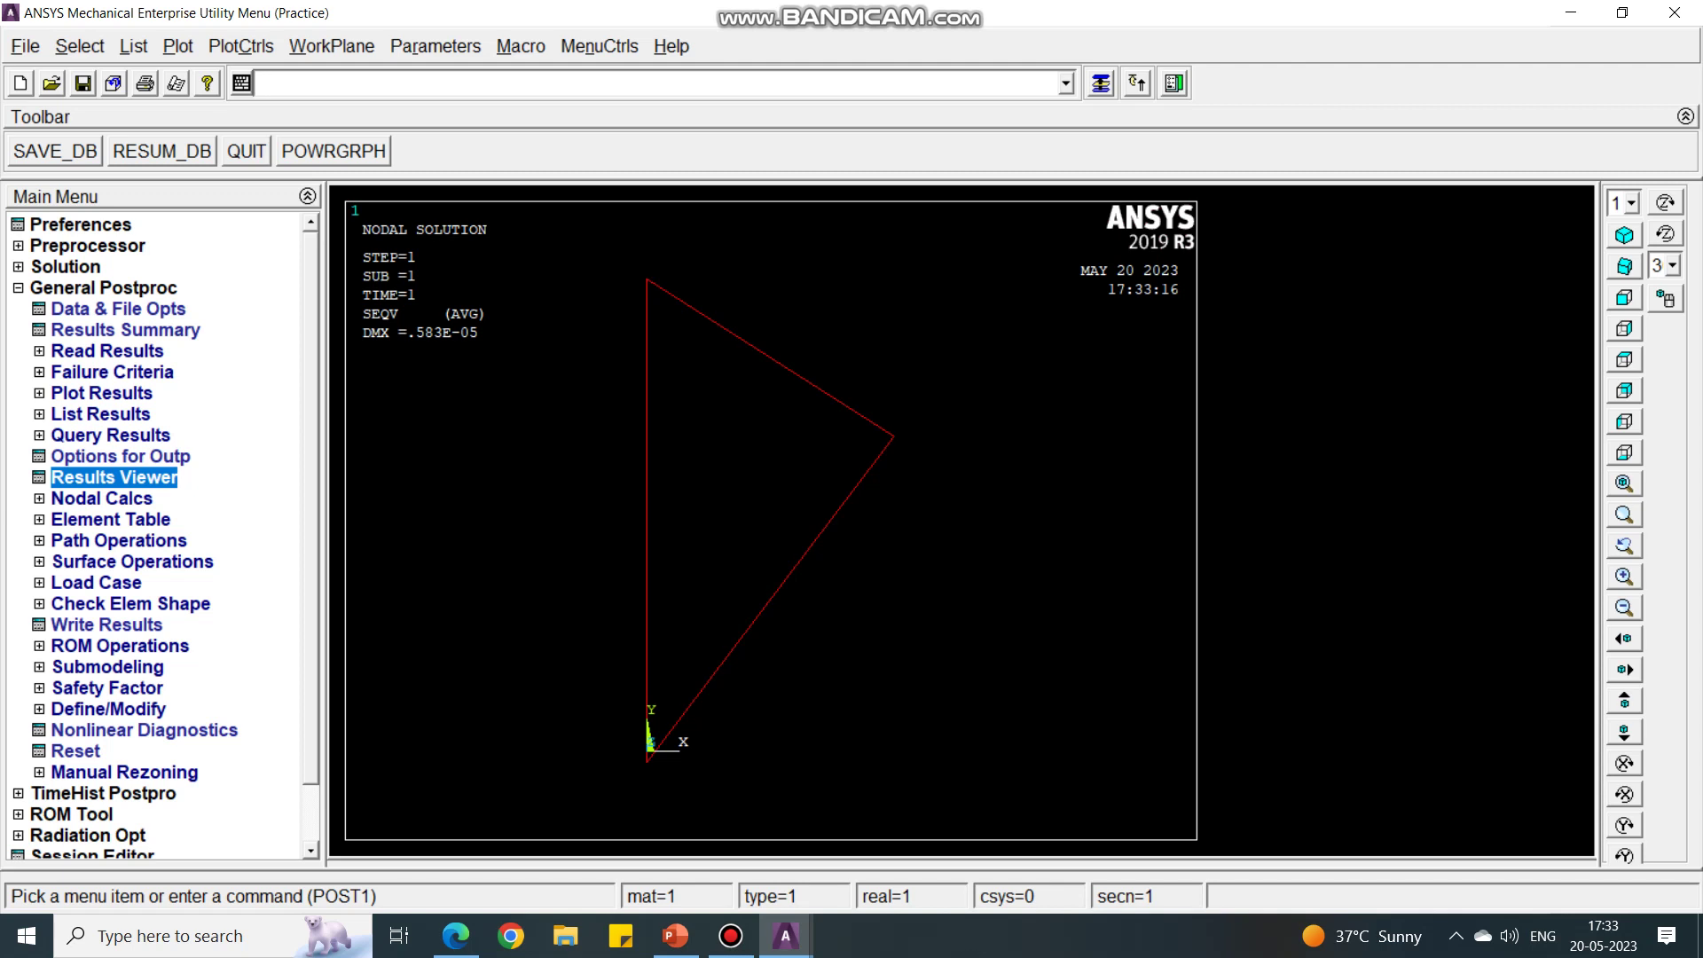
List the nodal solution for the displacement vector sum, examine the displacements per node, and close the listing
click(100, 413)
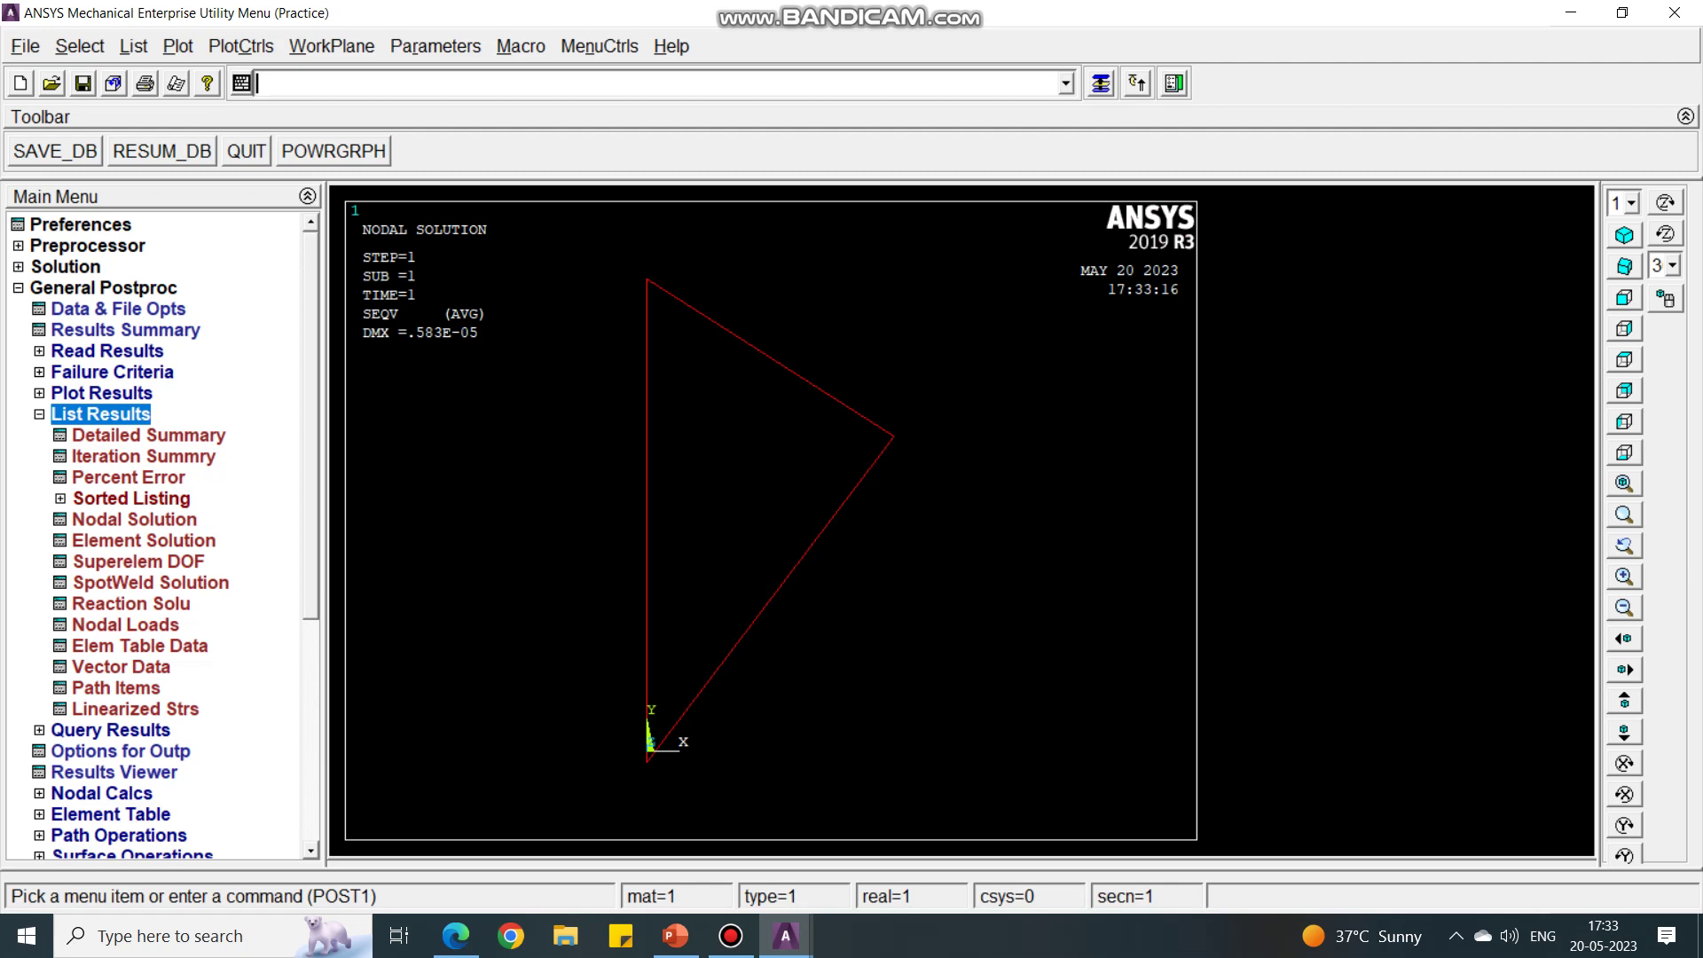
click(134, 519)
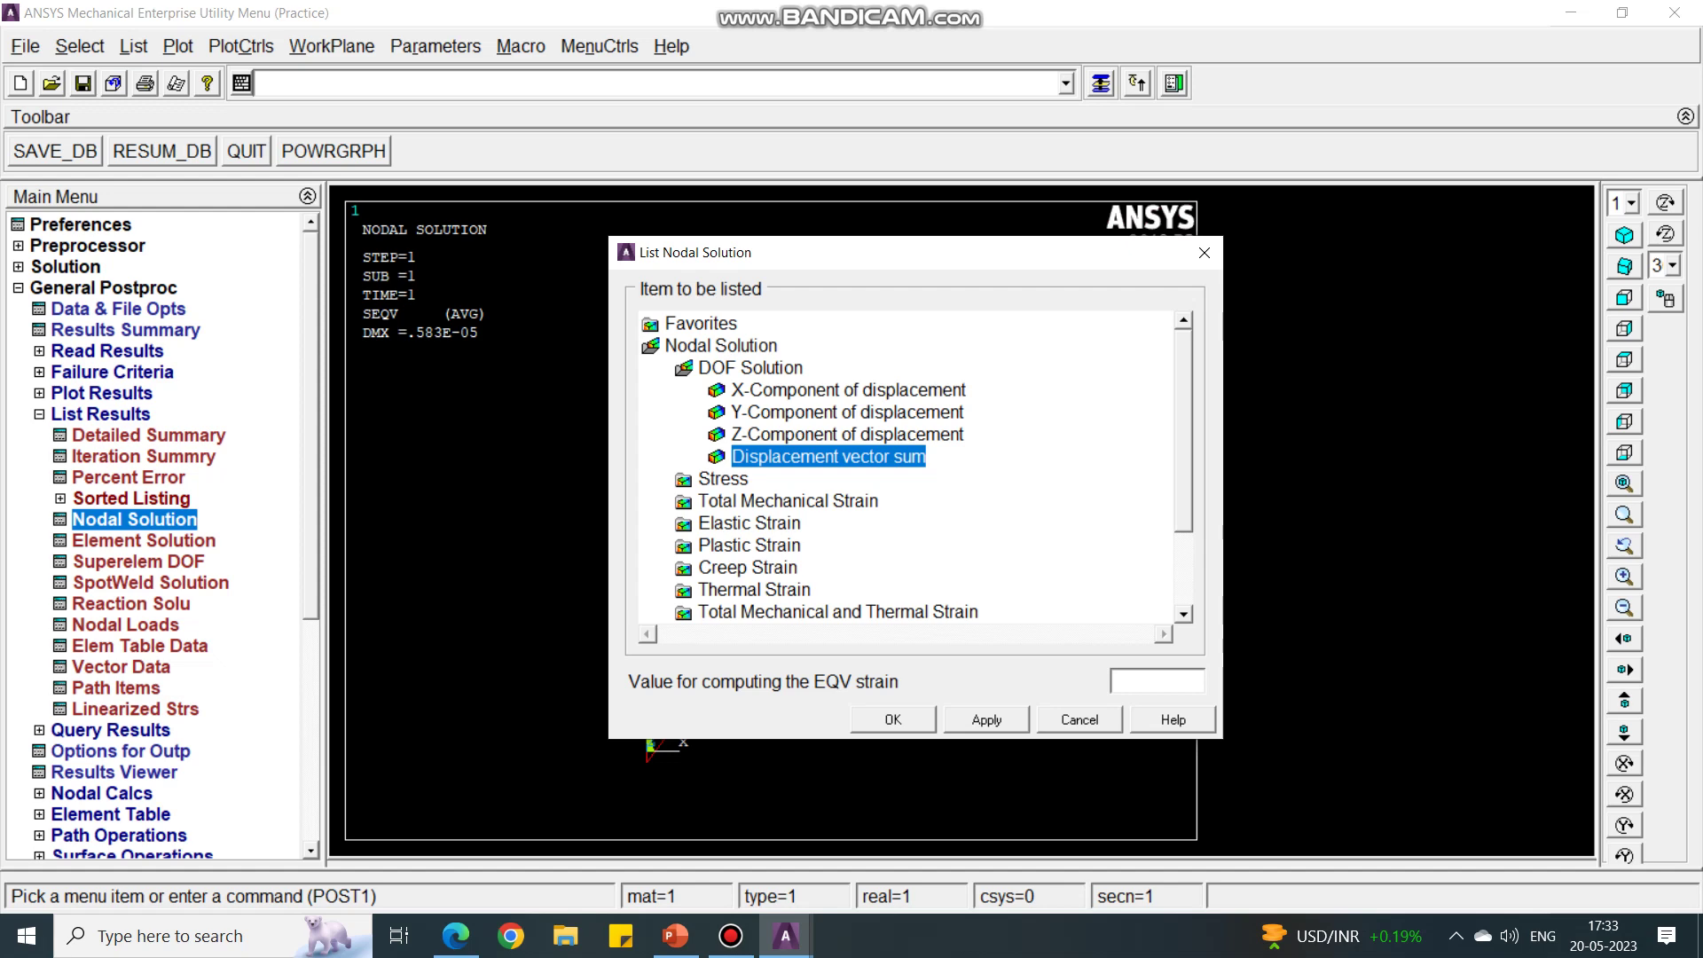
click(892, 719)
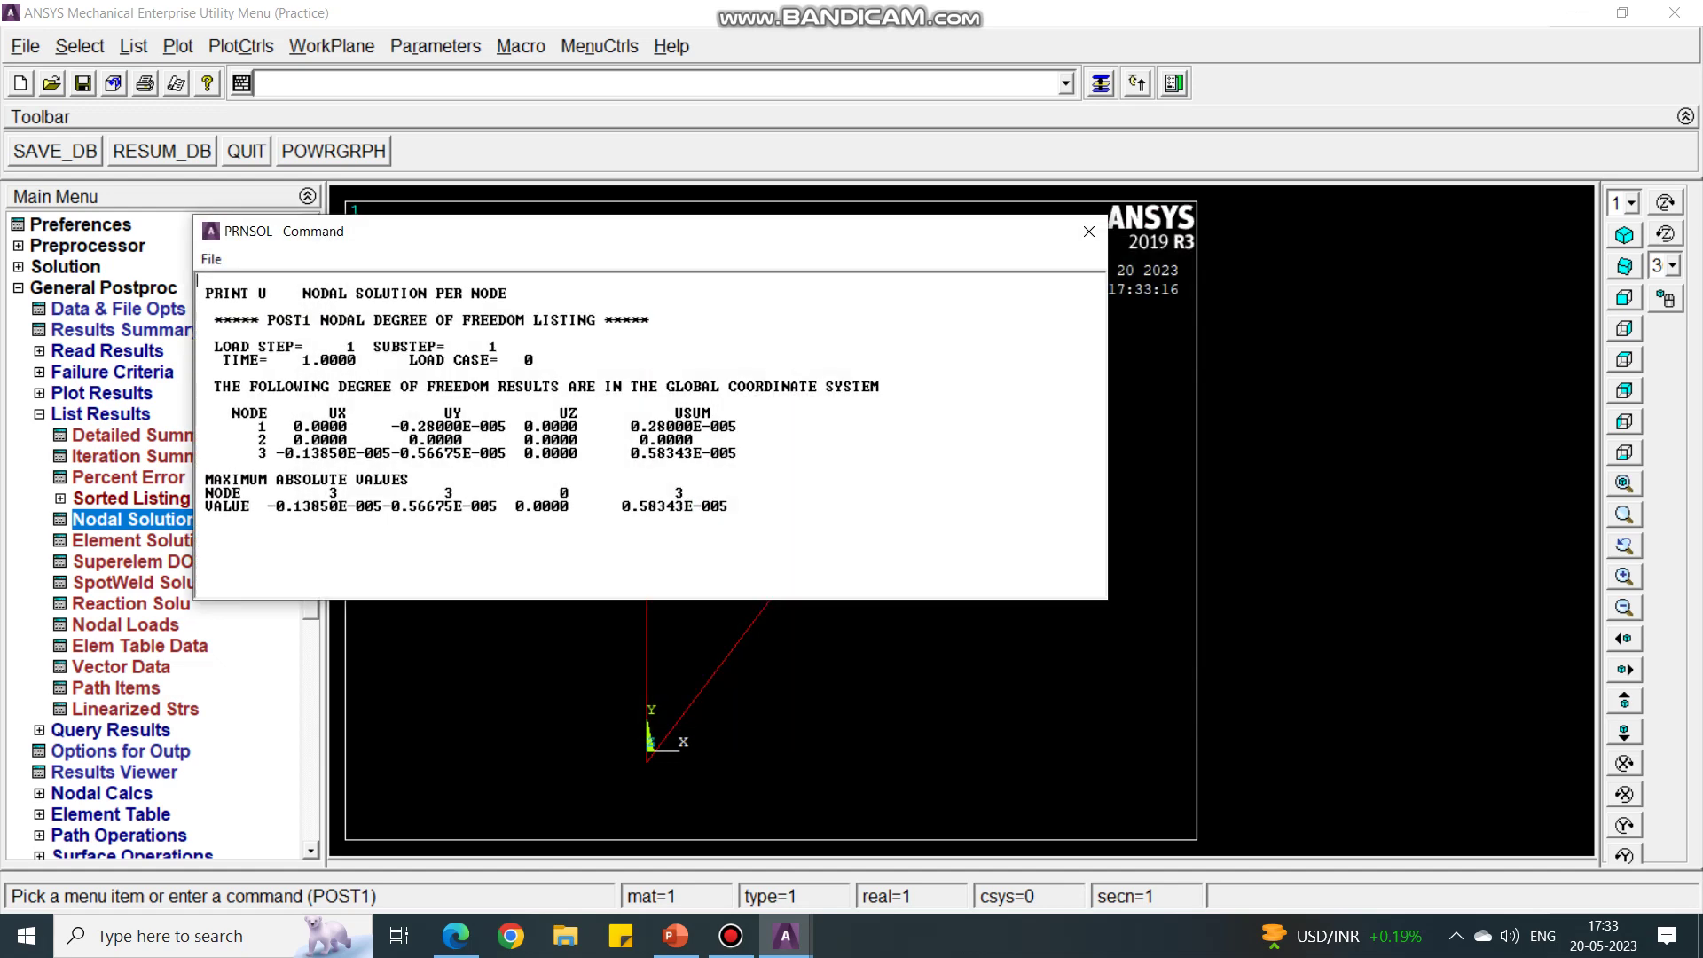
drag(729, 506, 285, 440)
click(322, 440)
drag(260, 453, 285, 454)
click(1090, 232)
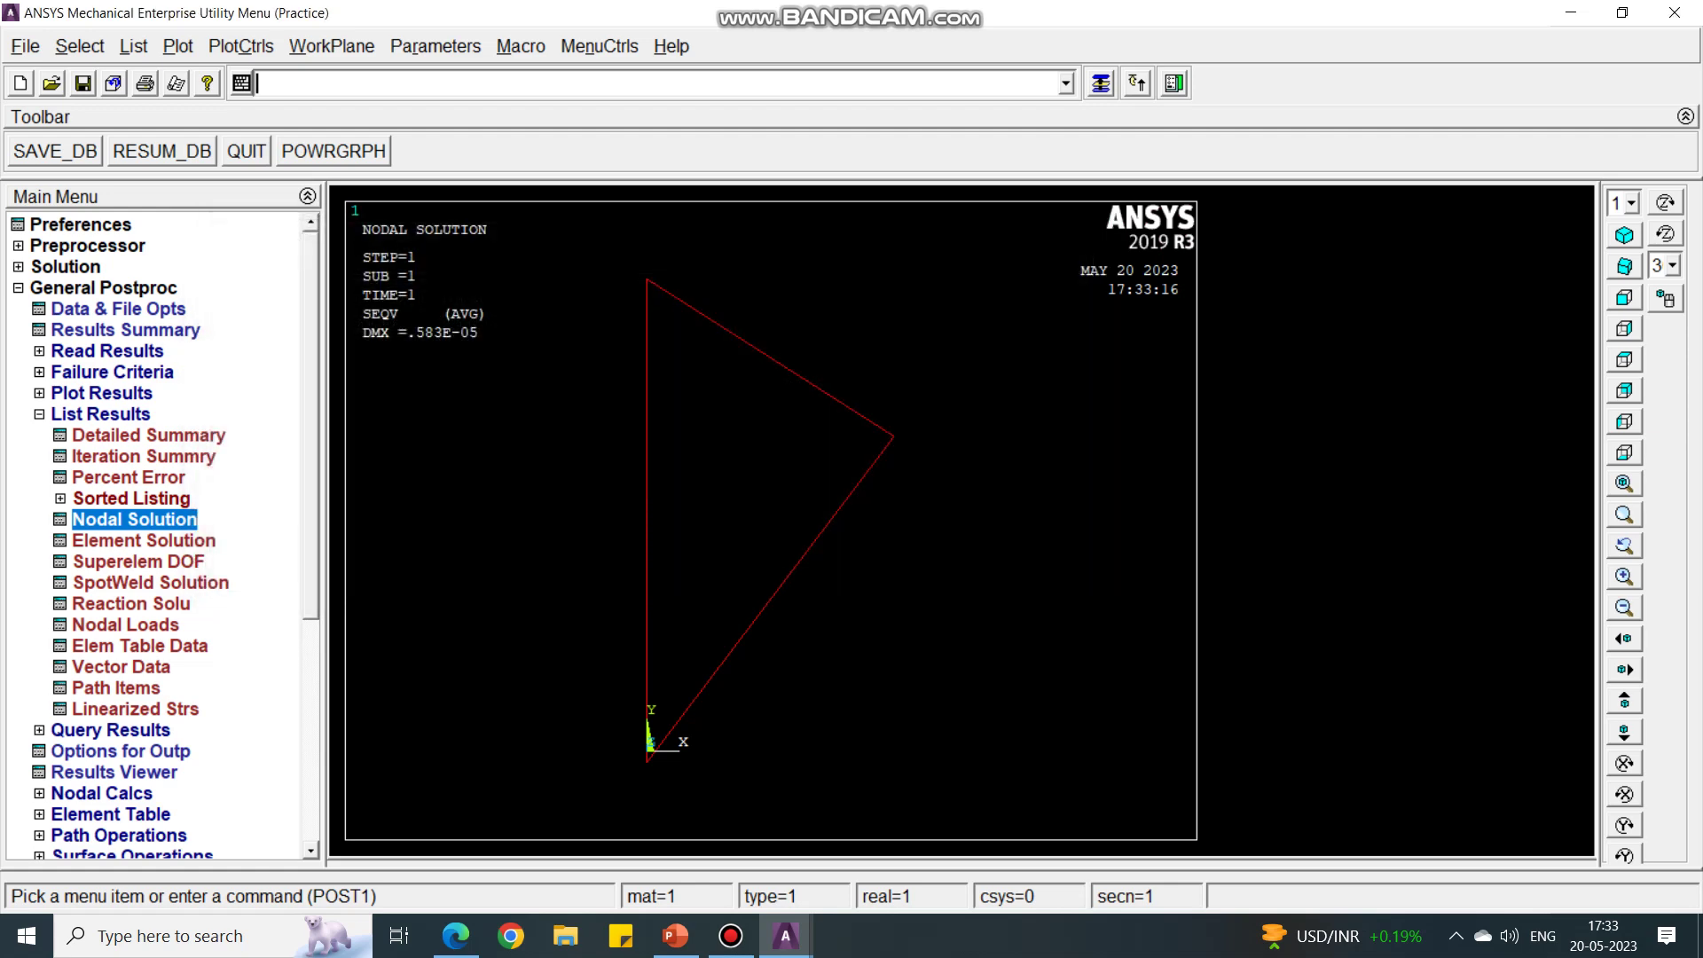